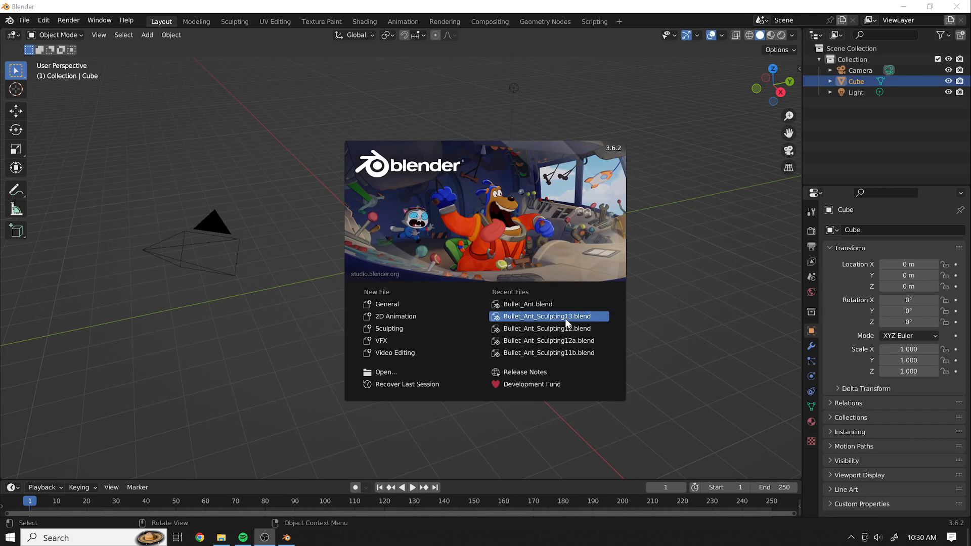
- Open Bullet_Ant_Sculpting13.blend and play the ant's walk animation, viewing it from several angles
left_click(566, 318)
middle_click_drag(307, 186, 355, 220)
left_click_drag(213, 317, 115, 326)
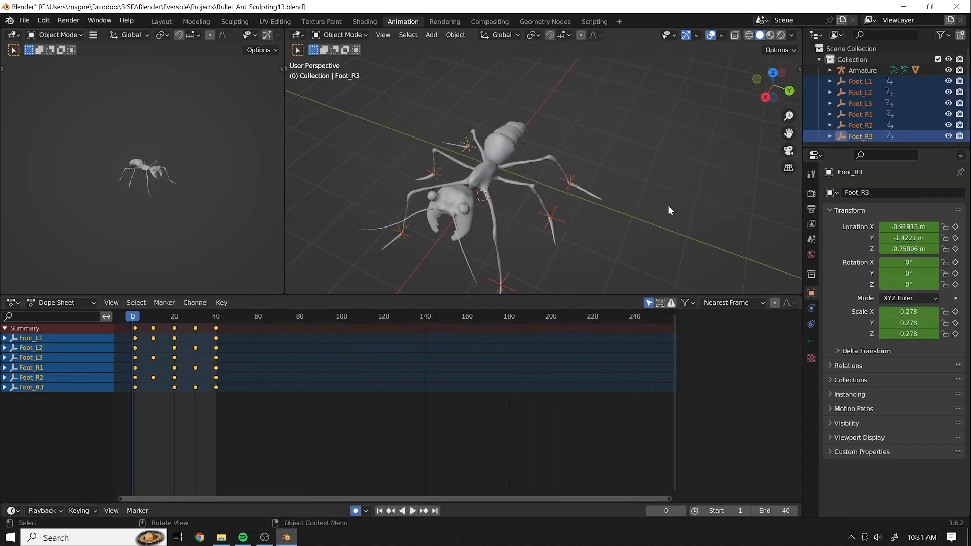
key("space")
middle_click_drag(659, 205, 687, 195)
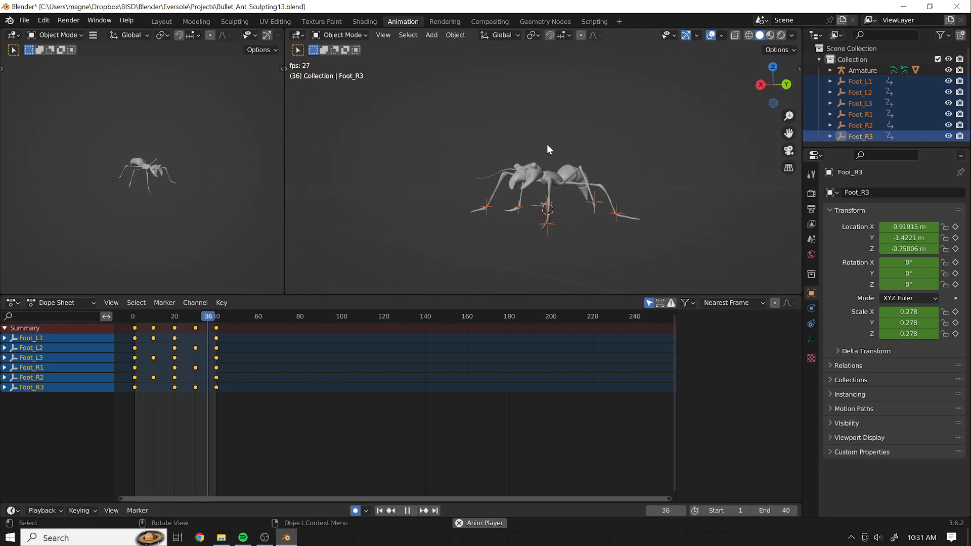
middle_click_drag(591, 133, 505, 150)
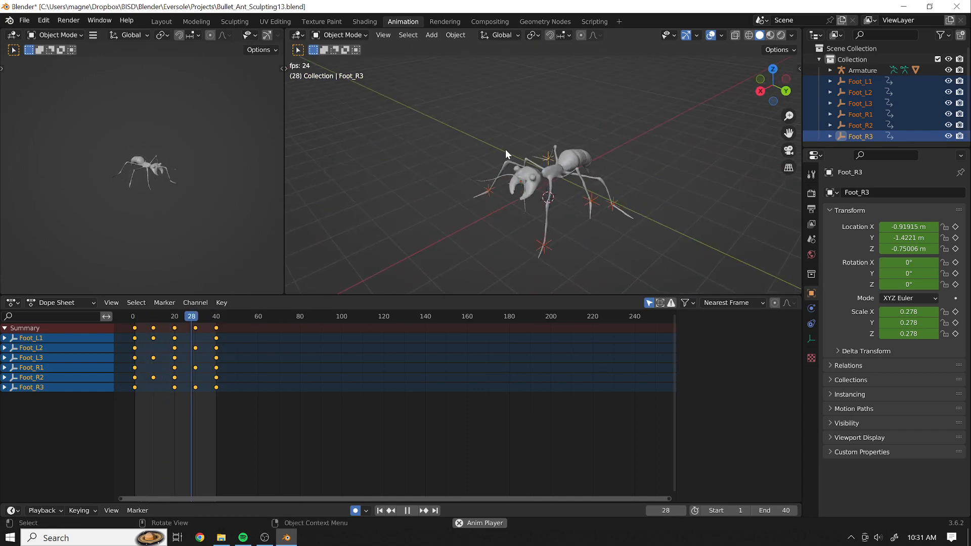
- Open Bullet_Ant.blend without saving the changes to the current file
left_click(24, 20)
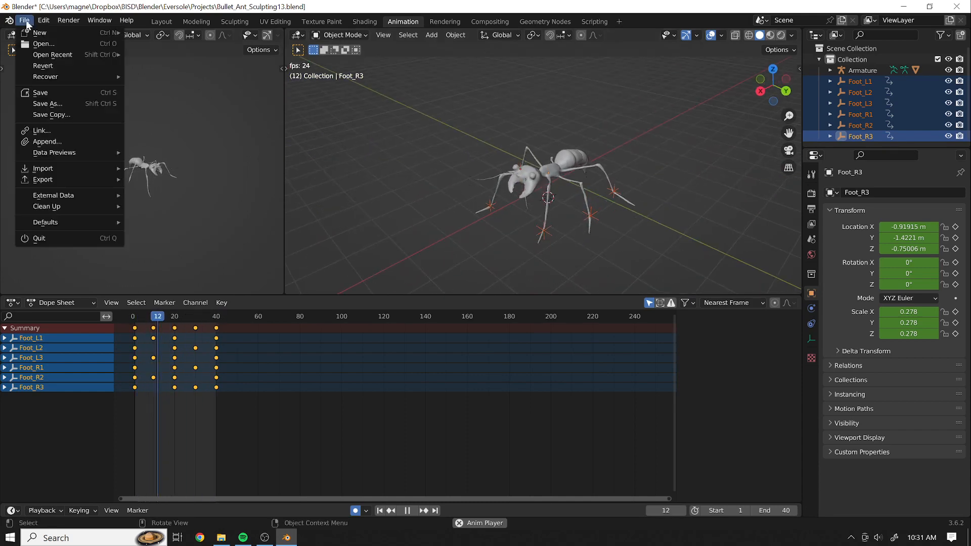
left_click(72, 44)
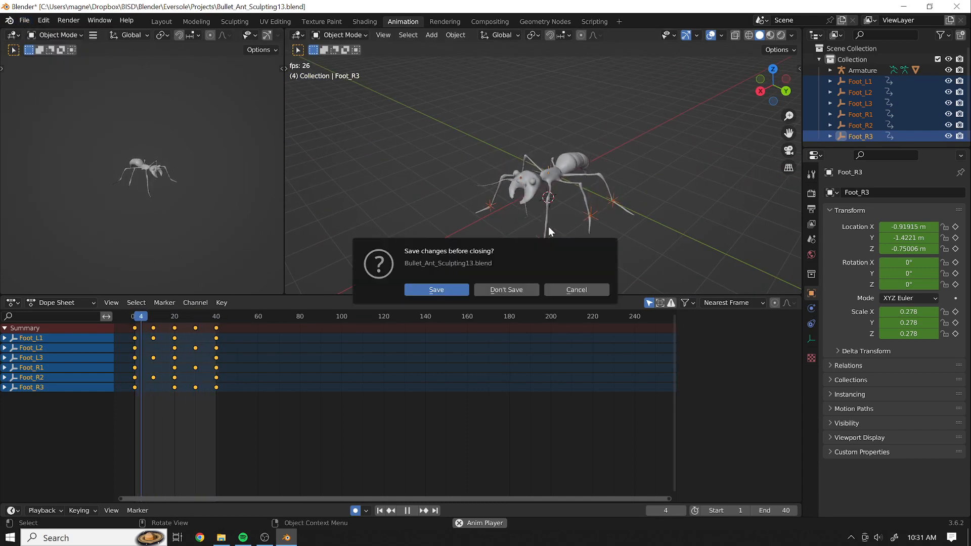
left_click(503, 289)
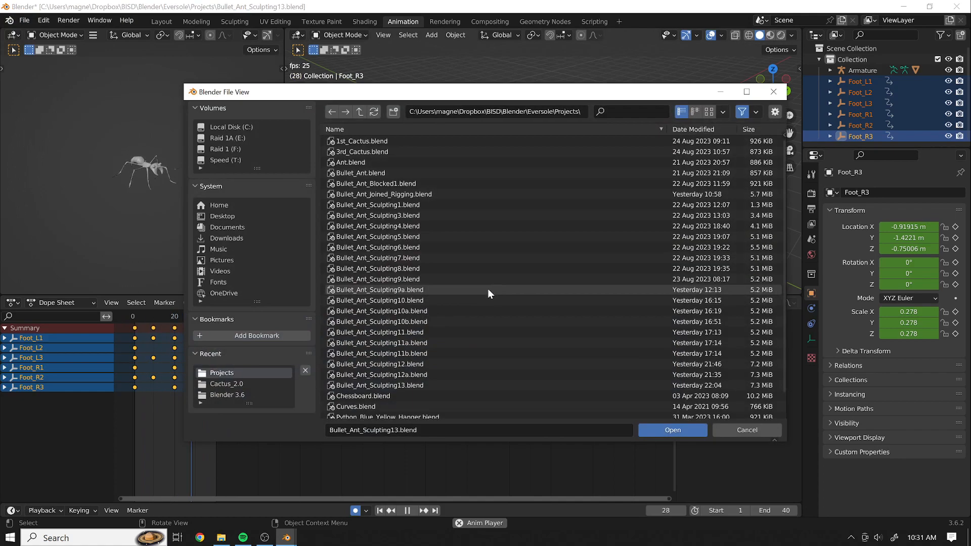
double_click(417, 172)
- Examine the ant reference images in perspective and in the front, right, back, top and bottom orthographic views
key("g")
key("z")
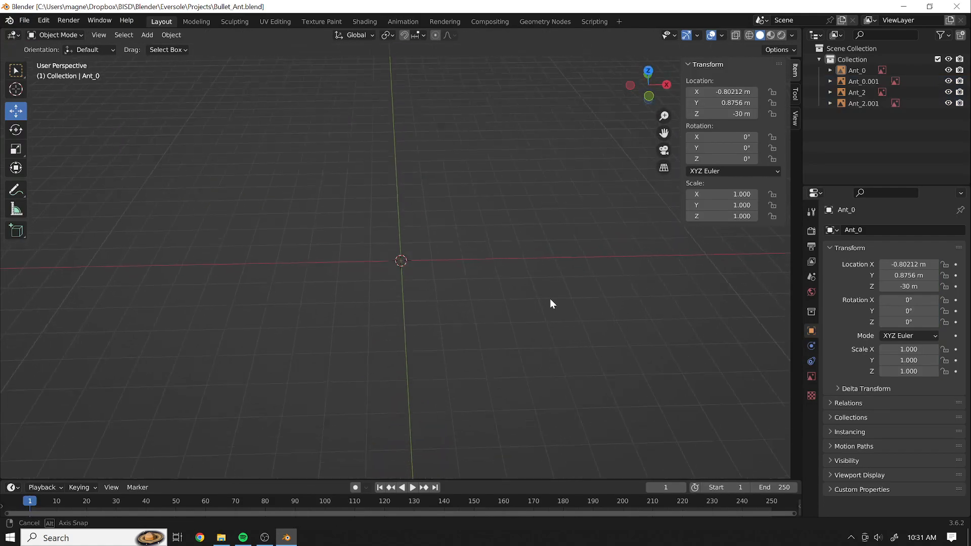
middle_click_drag(553, 240, 457, 273)
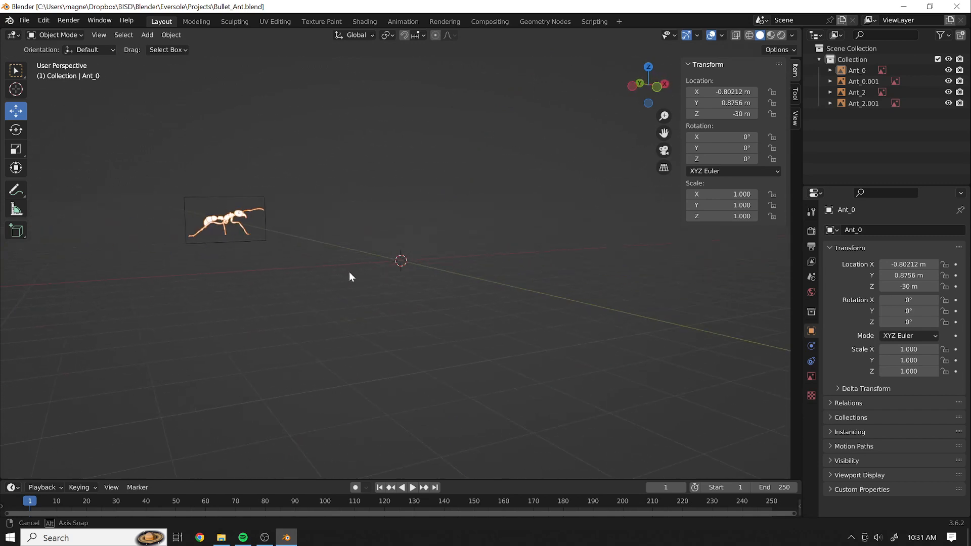
middle_click_drag(324, 269, 330, 213)
mouse_move(332, 150)
middle_mouse_down()
mouse_move(337, 113)
mouse_move(334, 136)
middle_mouse_up()
key("KP_1")
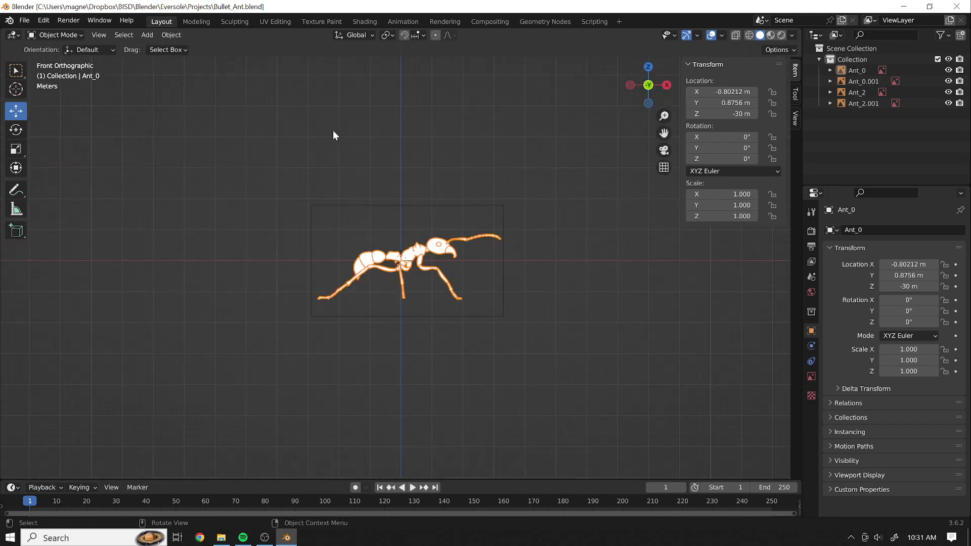
key("KP_3")
key("KP_1")
key("ctrl+KP_1")
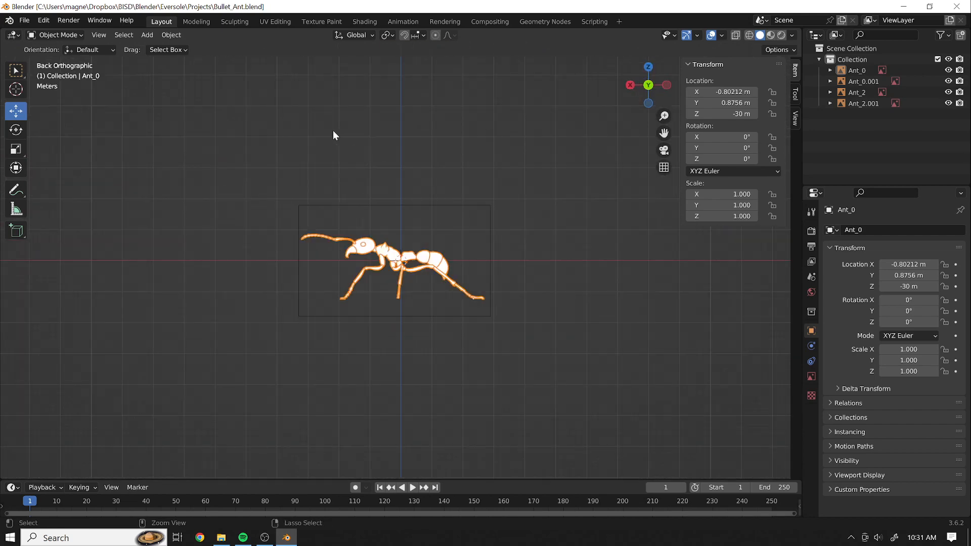
key("KP_7")
key("ctrl+KP_7")
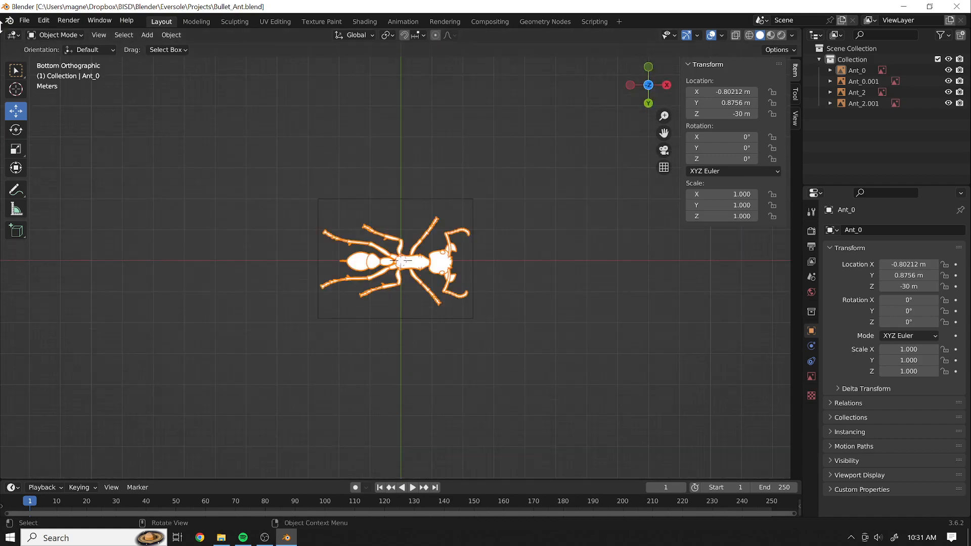
- Open Bullet_Ant_Blocked1.blend and inspect the blocked-out icosphere body in the front, left and back views
left_click(23, 22)
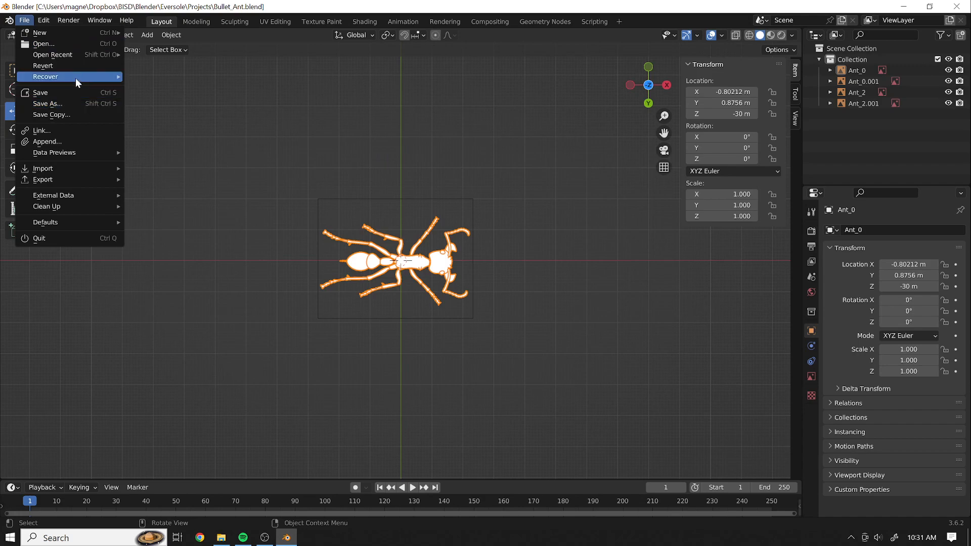
left_click(59, 44)
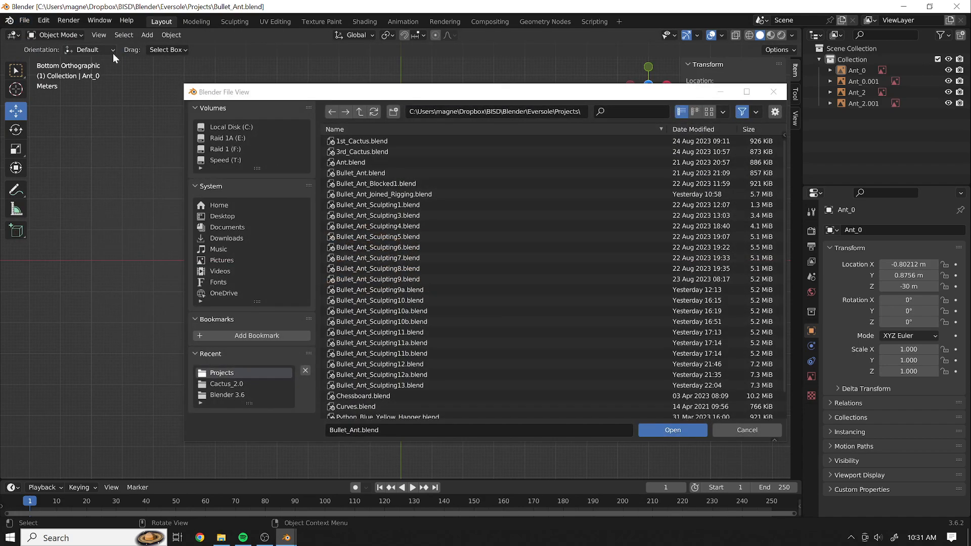
double_click(399, 185)
key("KP_1")
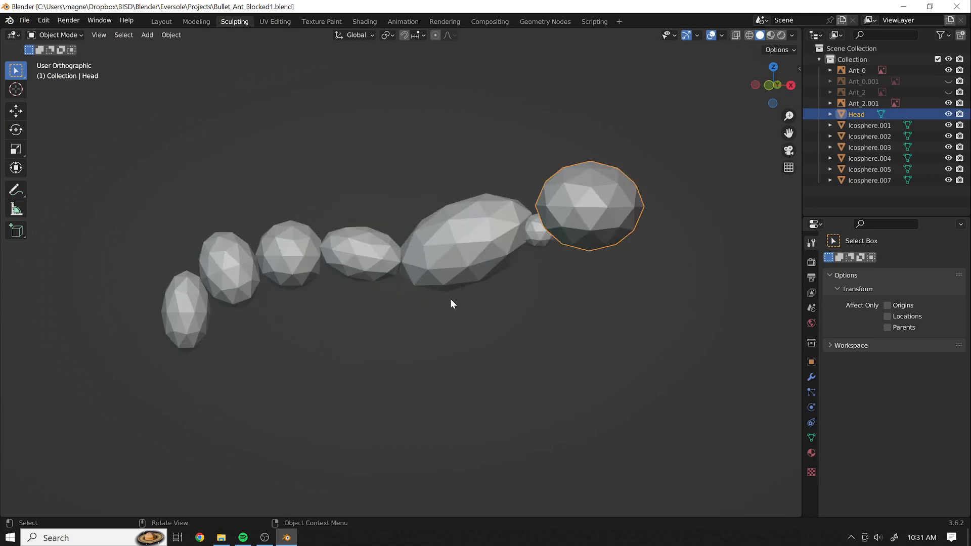
key("ctrl+KP_3")
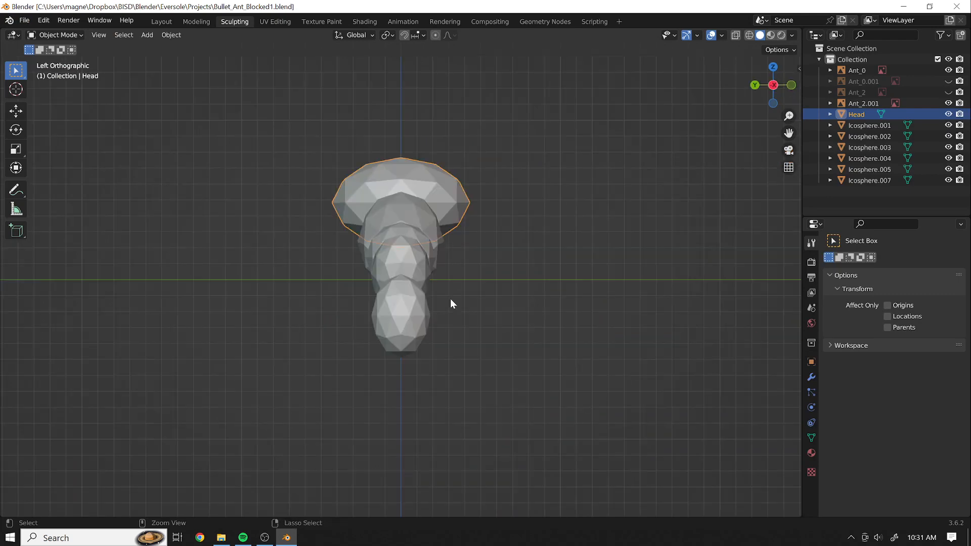
key("ctrl+KP_1")
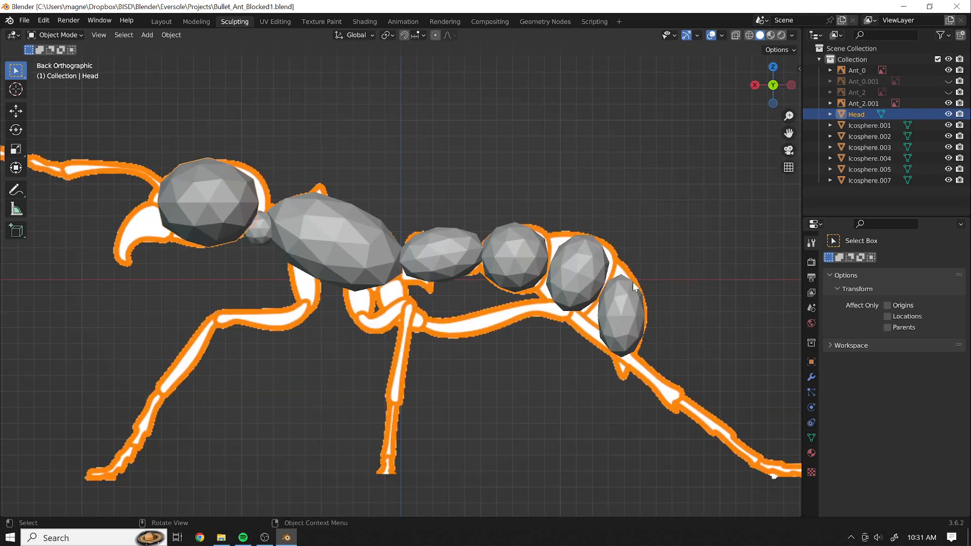
- Open Bullet_Ant_Sculpting3.blend and inspect the whole ant with its partly sculpted body, leg and head
left_click(24, 20)
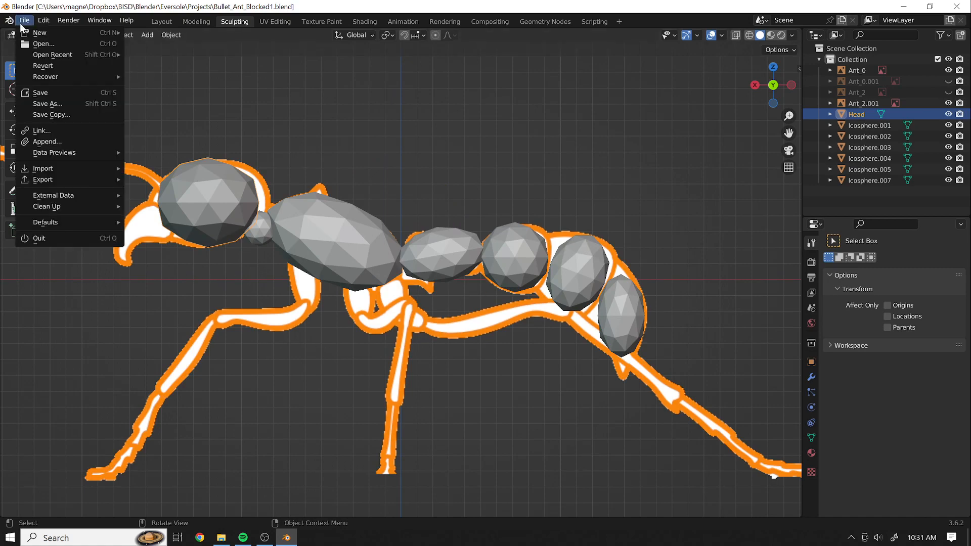
left_click(43, 44)
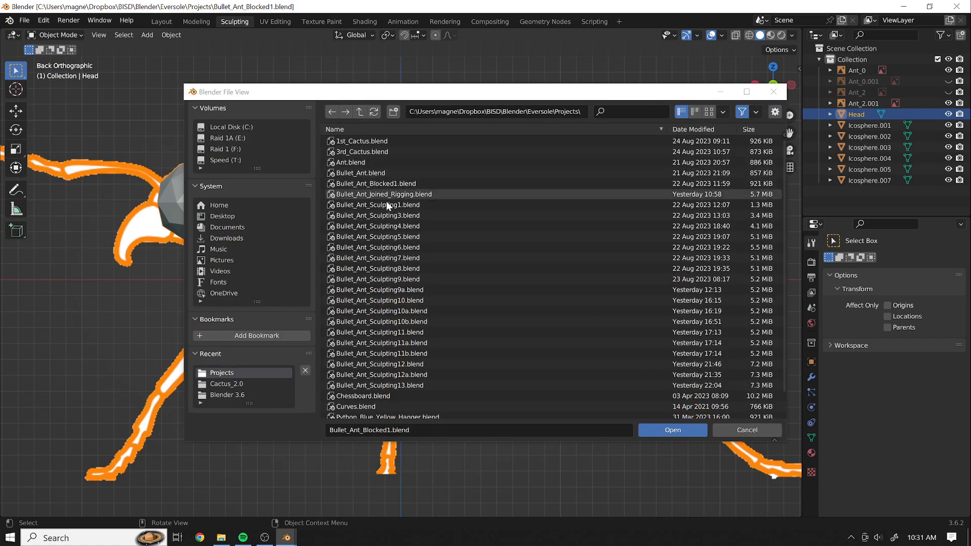
left_click(418, 214)
double_click(417, 214)
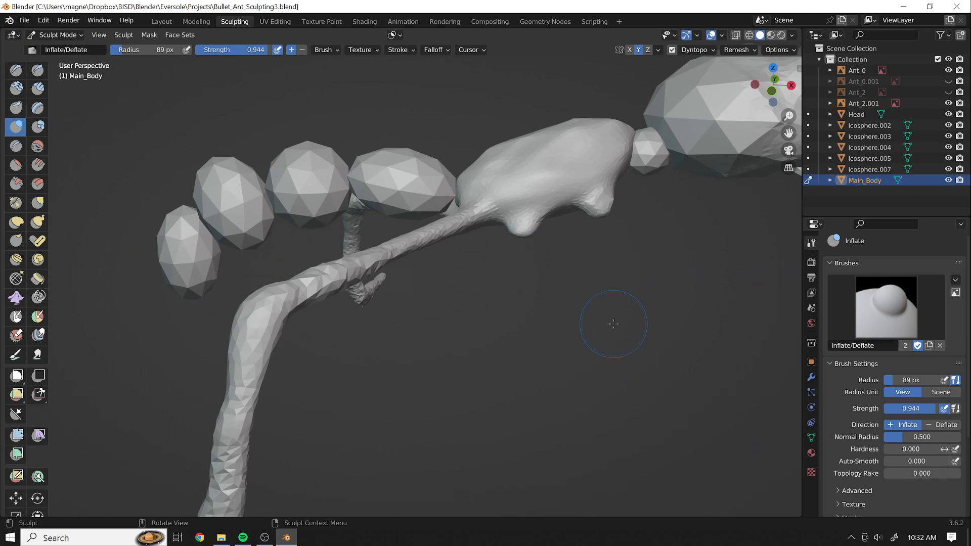
scroll(652, 363, "down", 6)
middle_click_drag(658, 306, 462, 371)
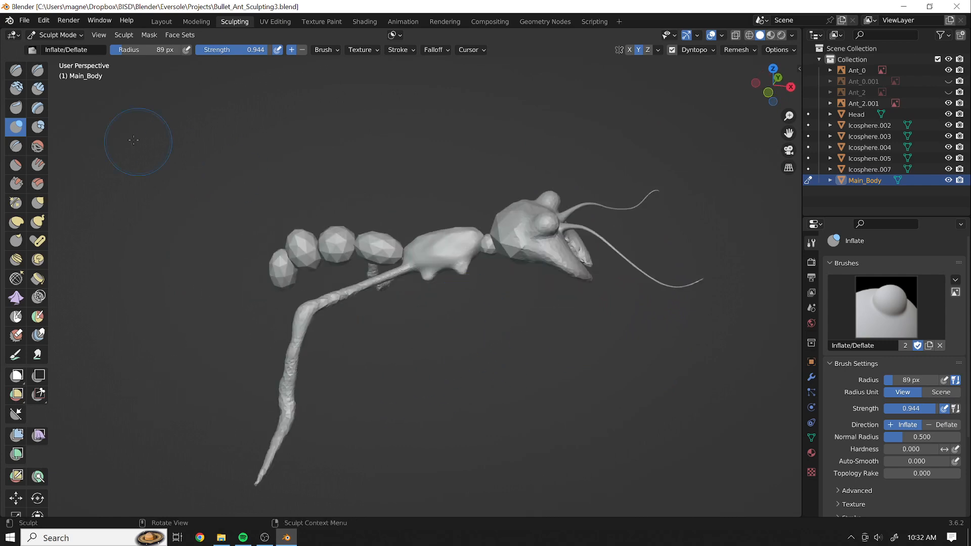
- Open Bullet_Ant_Sculpting4.blend and inspect the ant's head, mandibles and legs from the front
left_click(31, 21)
left_click(46, 44)
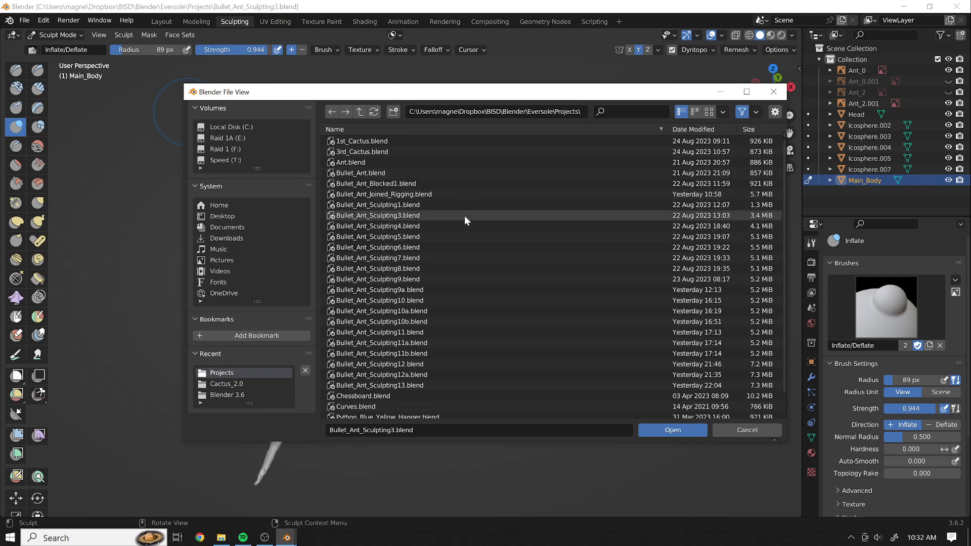
double_click(435, 226)
mouse_move(607, 203)
middle_mouse_down()
mouse_move(668, 322)
mouse_move(122, 72)
middle_mouse_up()
- Open Bullet_Ant_Sculpting5.blend and inspect the sculpted main body and legs
left_click(24, 19)
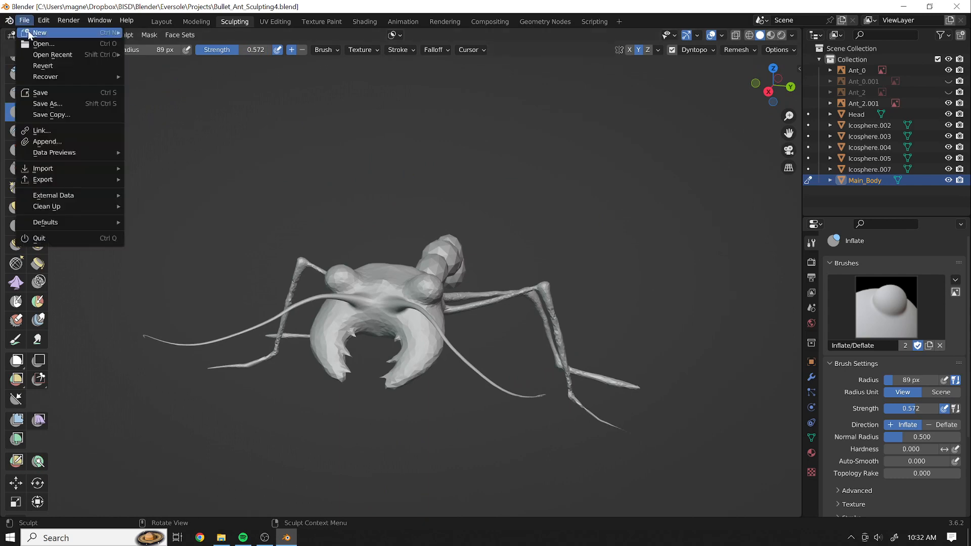
left_click(48, 44)
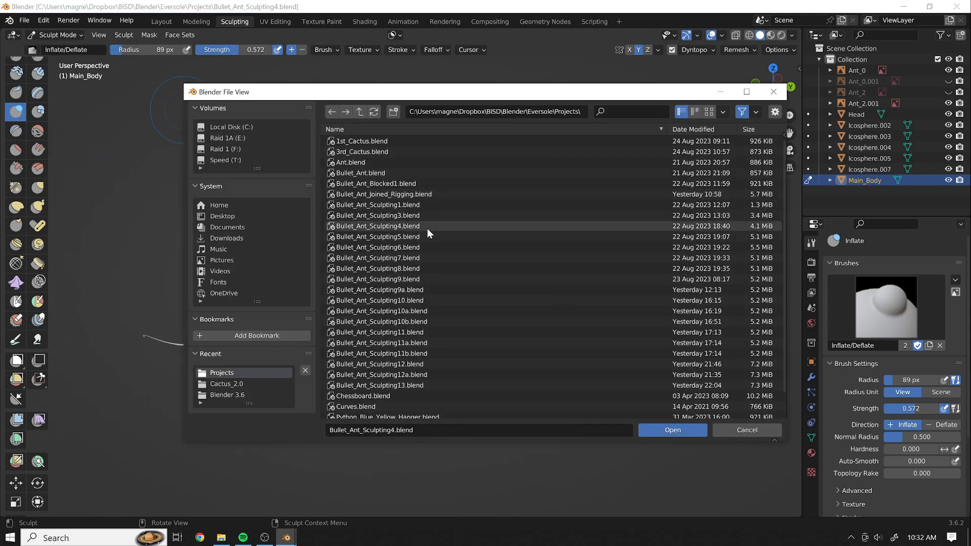
double_click(417, 240)
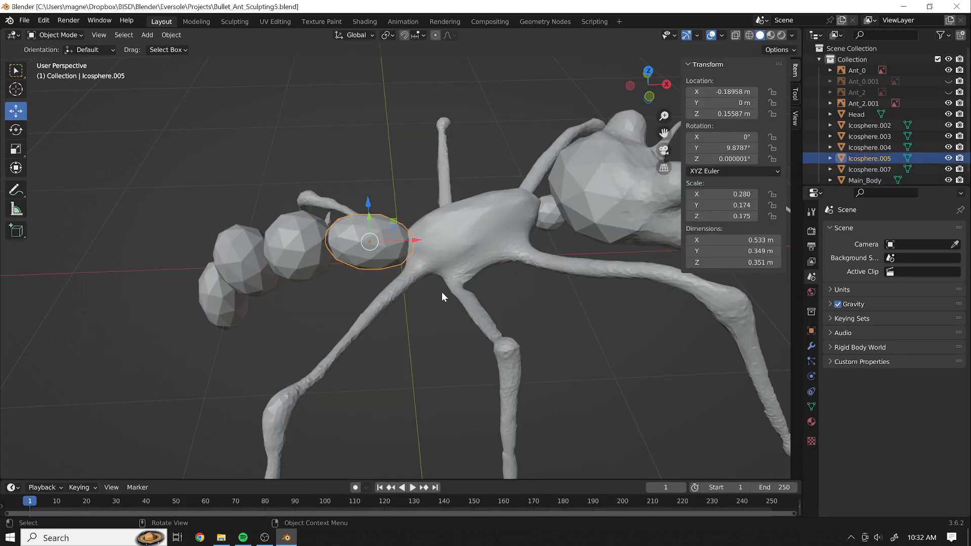
middle_click_drag(441, 292, 371, 213)
- Open Bullet_Ant_Sculpting6.blend and inspect the joined, sculpted abdomen from the side
left_click(24, 20)
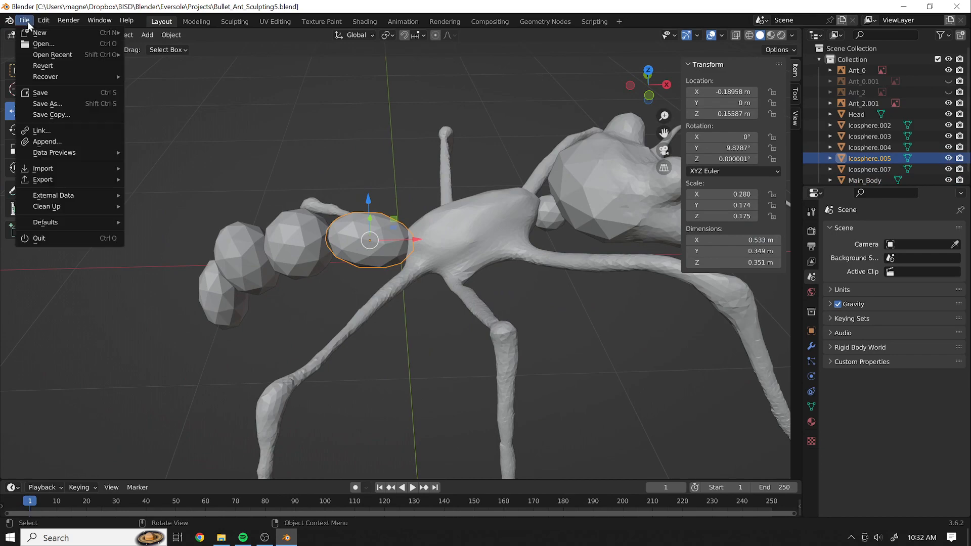
left_click(48, 48)
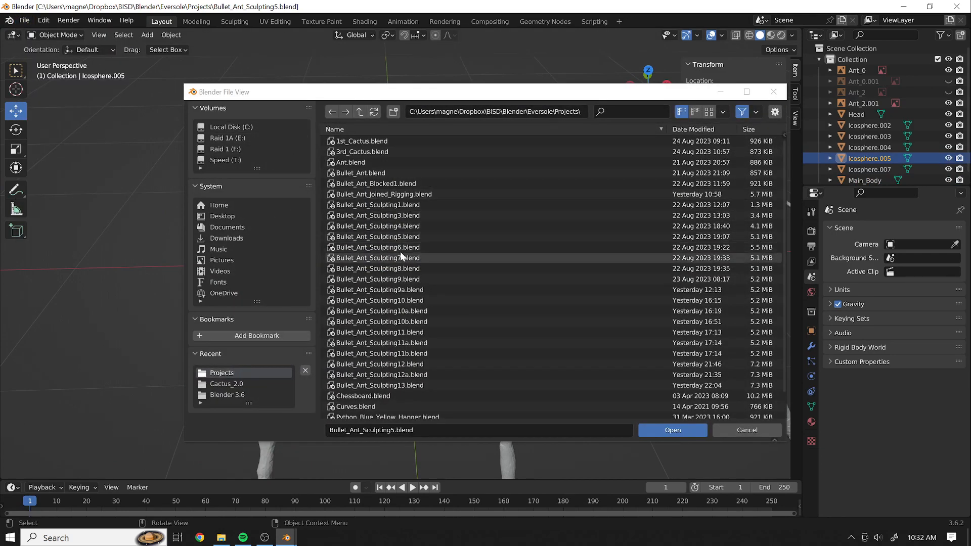
double_click(396, 247)
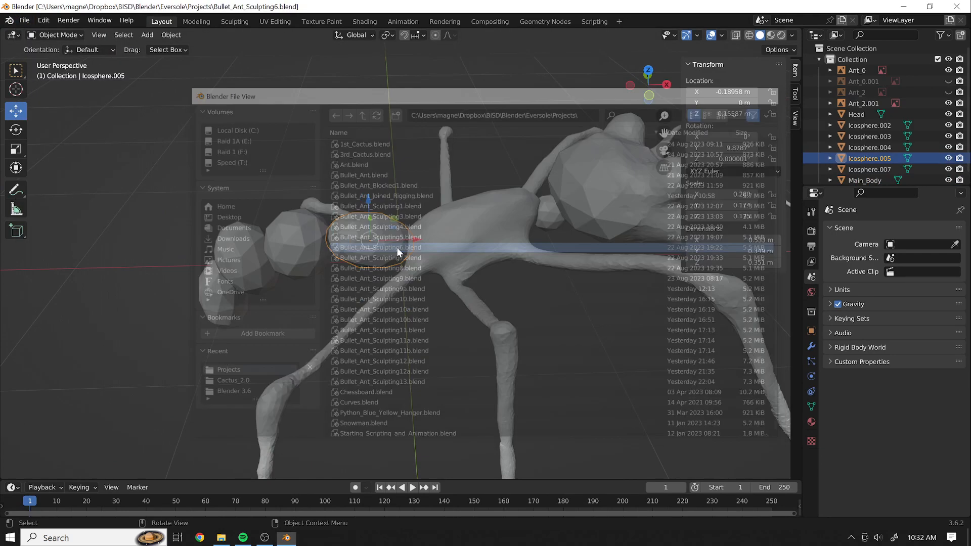
middle_click_drag(544, 339, 570, 283)
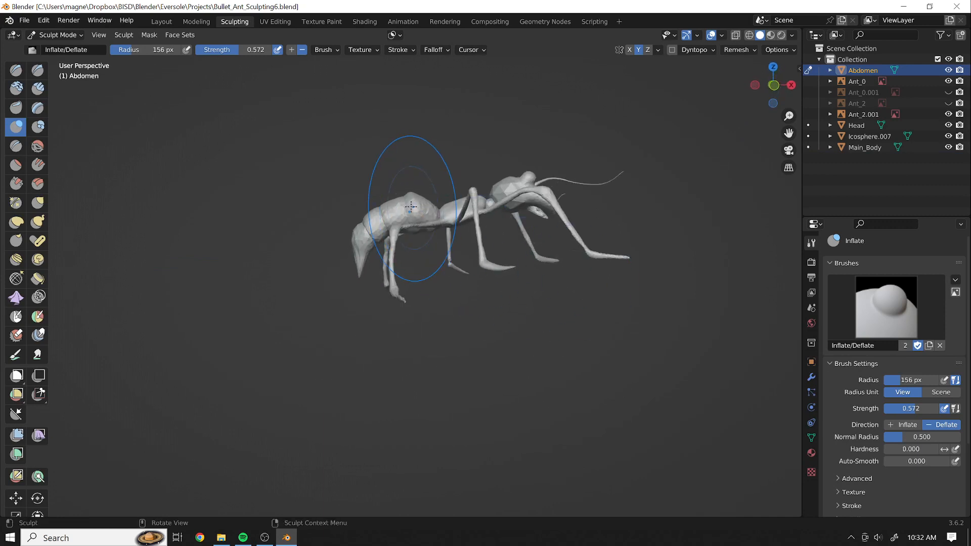
mouse_move(345, 272)
middle_mouse_down()
mouse_move(426, 343)
mouse_move(354, 273)
middle_mouse_up()
- Open Bullet_Ant_Sculpting7.blend and inspect the refined ant model from the side and front
left_click(26, 22)
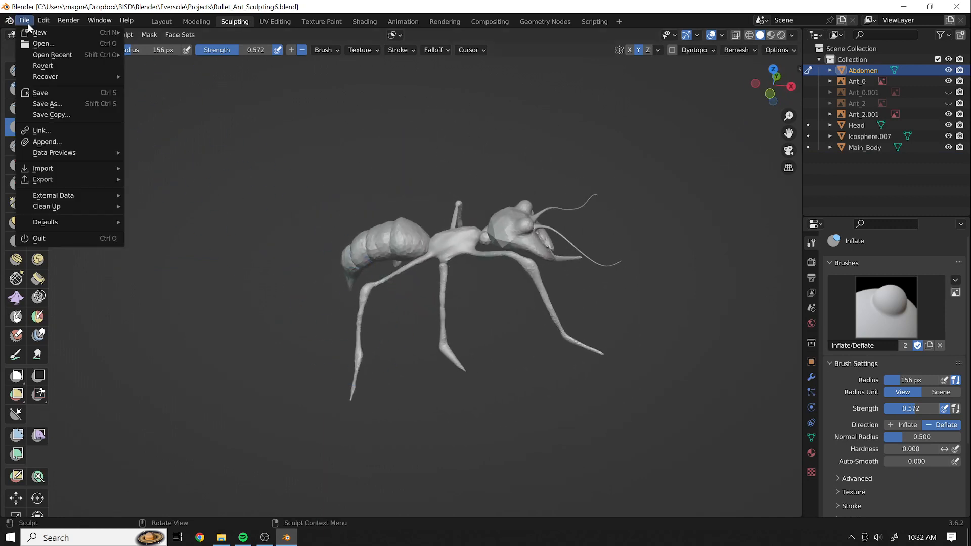
left_click(41, 45)
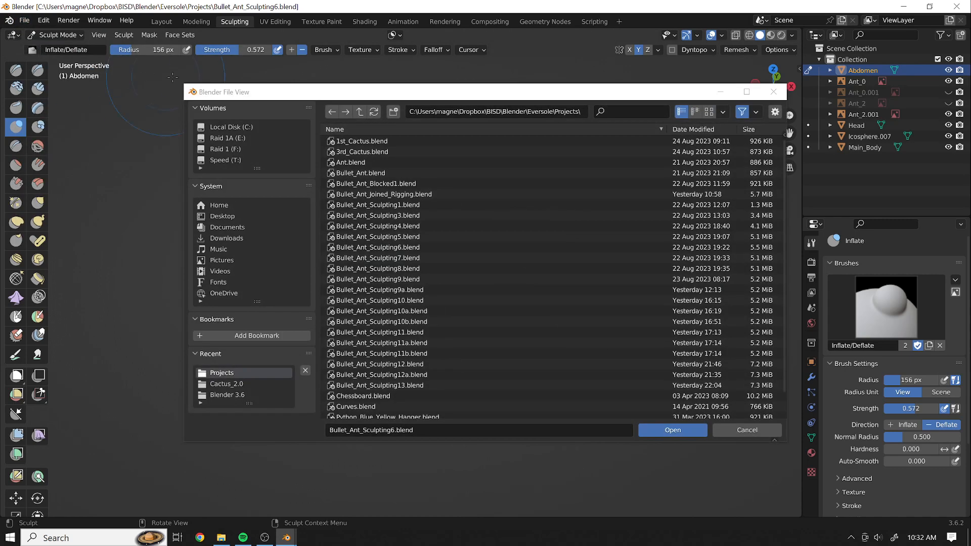
double_click(414, 258)
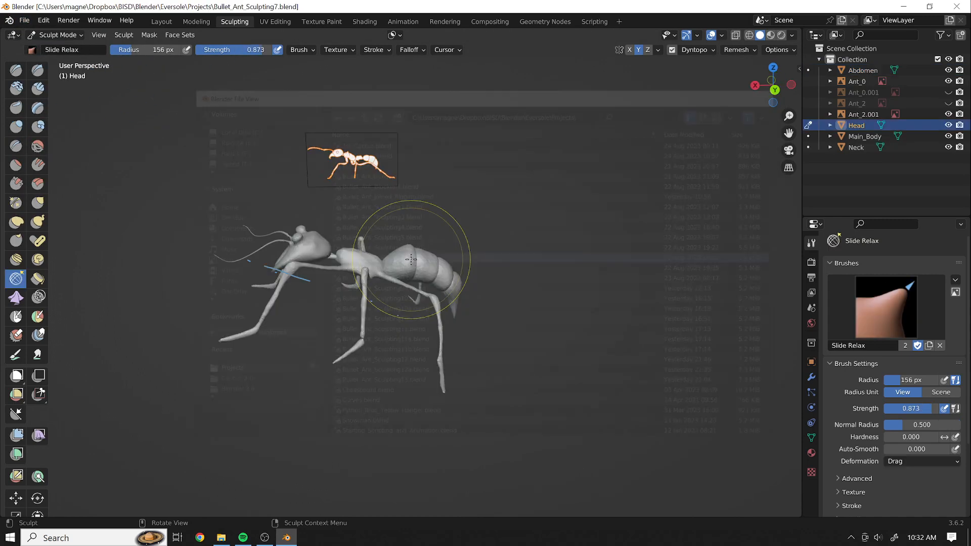
mouse_move(352, 330)
middle_mouse_down()
mouse_move(484, 224)
mouse_move(352, 330)
middle_mouse_up()
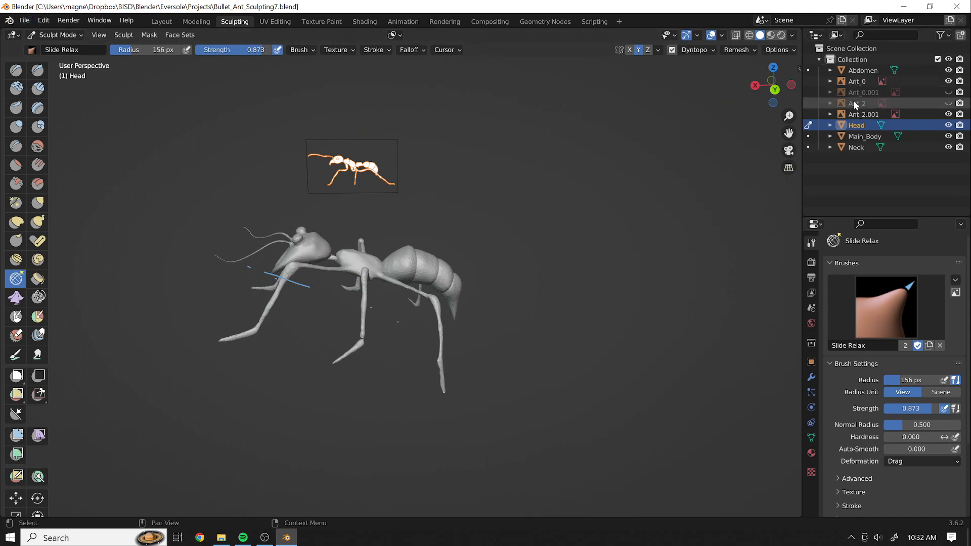
middle_click_drag(224, 292, 256, 208)
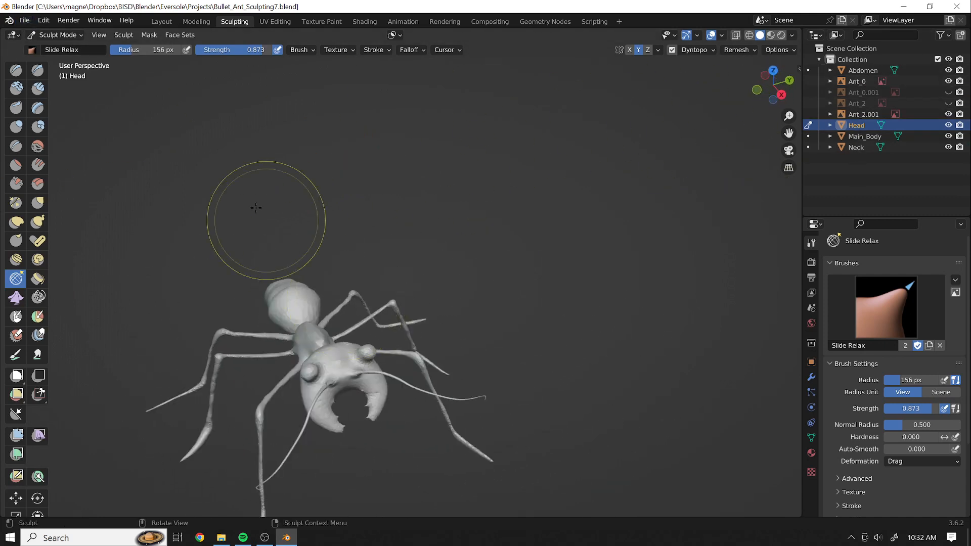
- Open the next saved stage of the ant model, Bullet_Ant_Sculpting8.blend
left_click(25, 20)
left_click(43, 44)
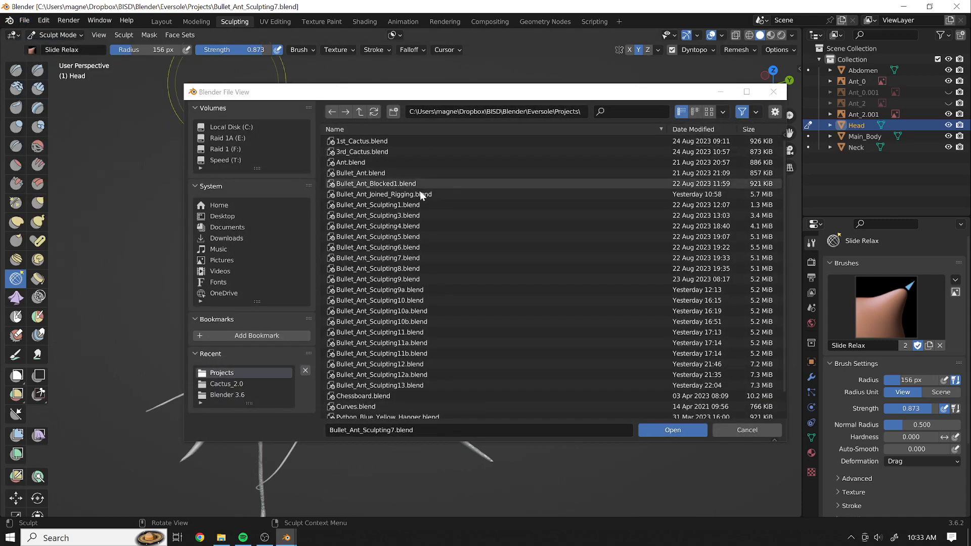
double_click(407, 268)
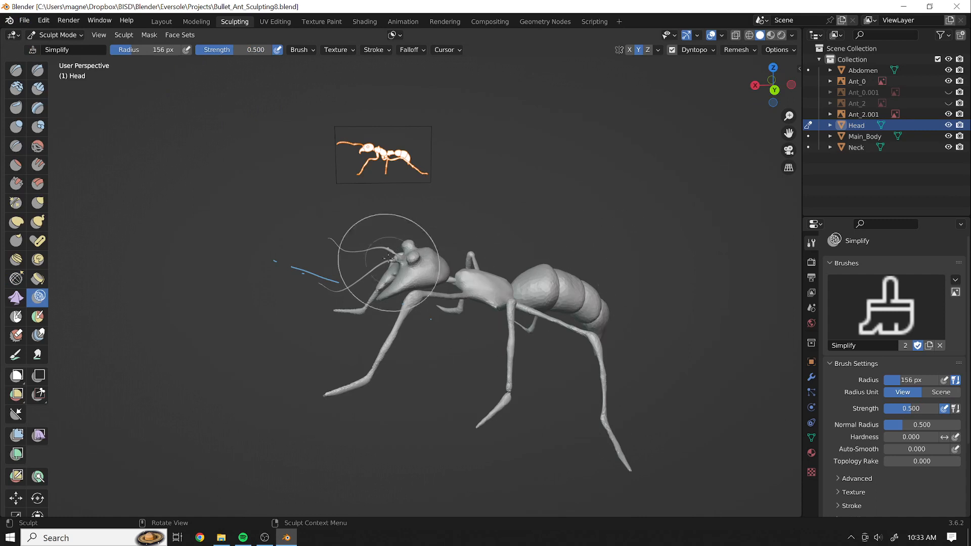
- Open Bullet_Ant_Sculpting9a.blend and inspect the armature bones built over the ant model from the front
middle_click_drag(388, 258, 604, 259)
left_click(24, 22)
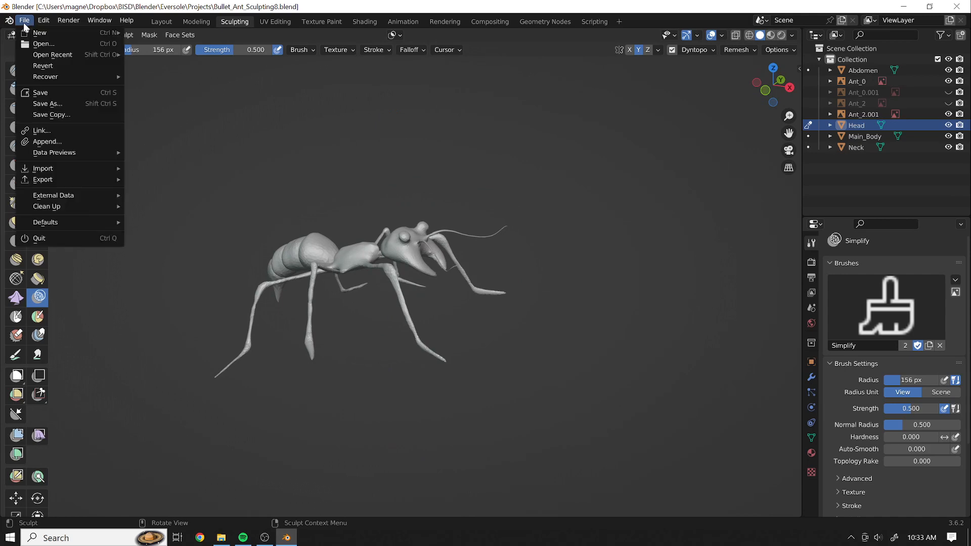
left_click(59, 44)
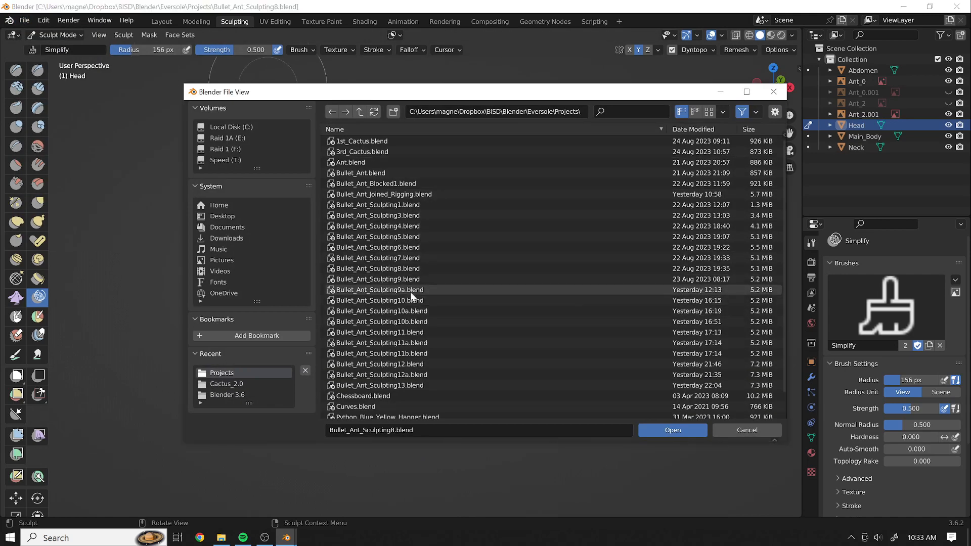
left_click(411, 293)
left_click(681, 431)
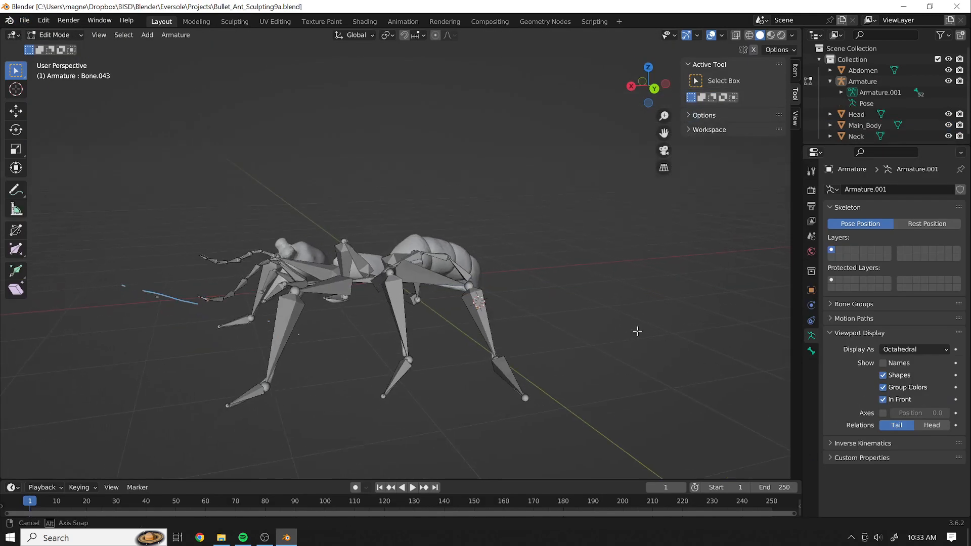
middle_click_drag(637, 331, 435, 253)
- Open Bullet_Ant_Sculpting10a.blend and inspect the armature and foot targets from above and from the front
left_click(17, 24)
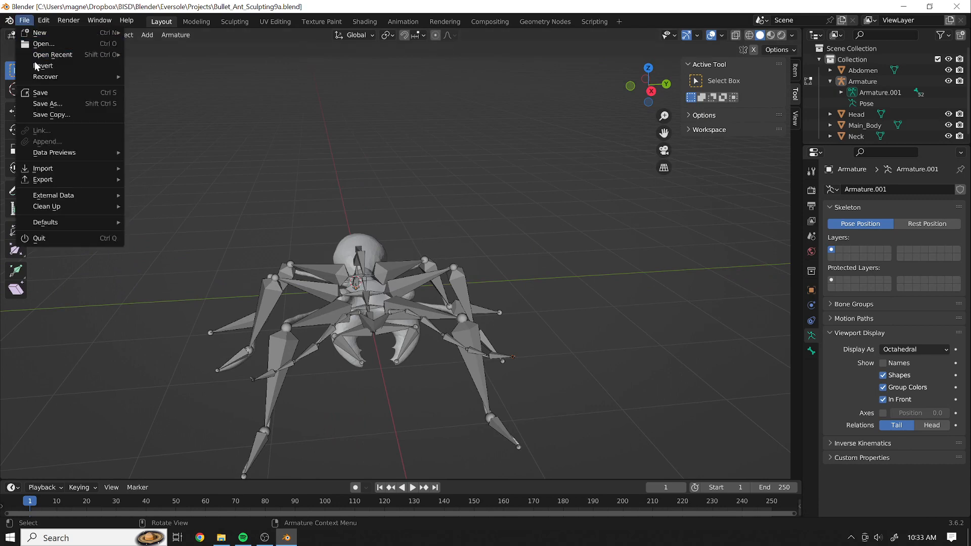
left_click(45, 48)
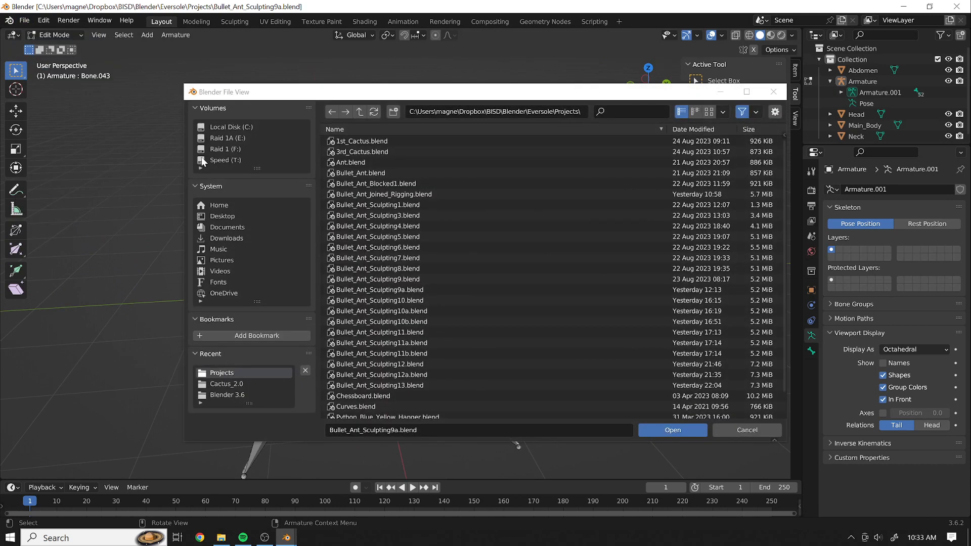
left_click(432, 311)
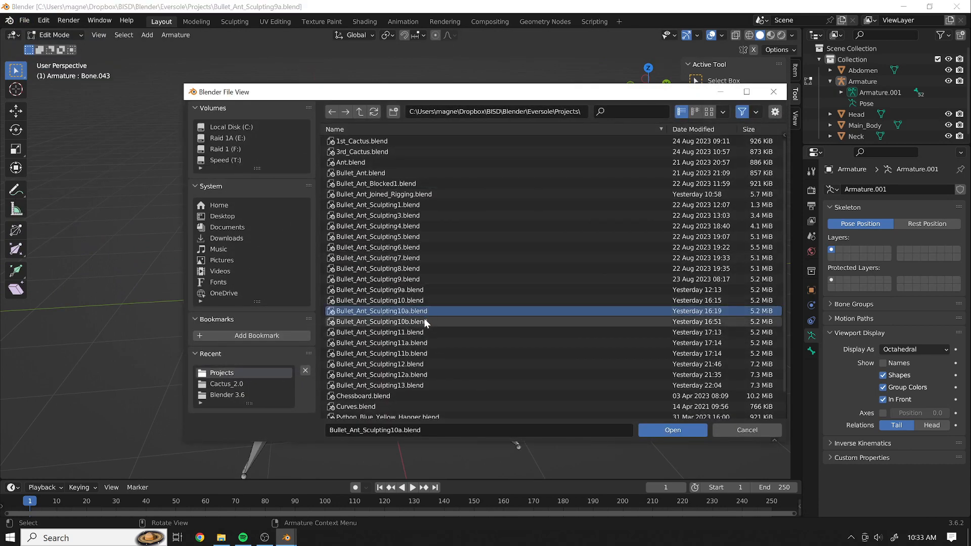
double_click(429, 311)
middle_click_drag(442, 350, 531, 218)
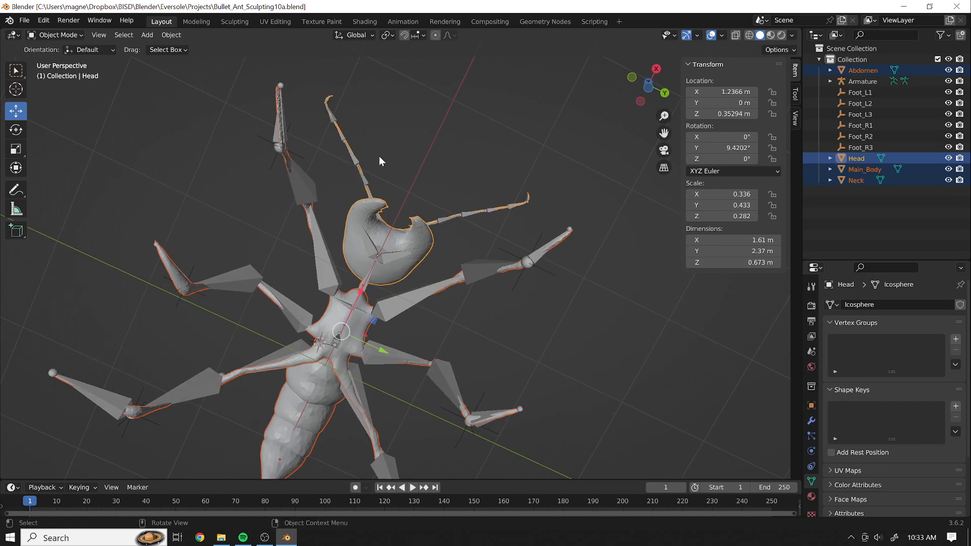
middle_click_drag(396, 167, 394, 288)
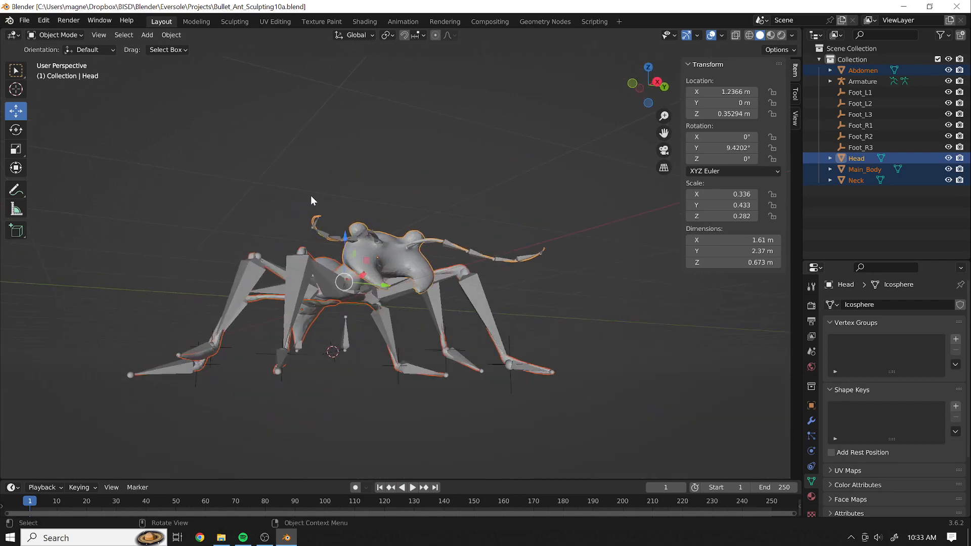
middle_click_drag(311, 197, 250, 171)
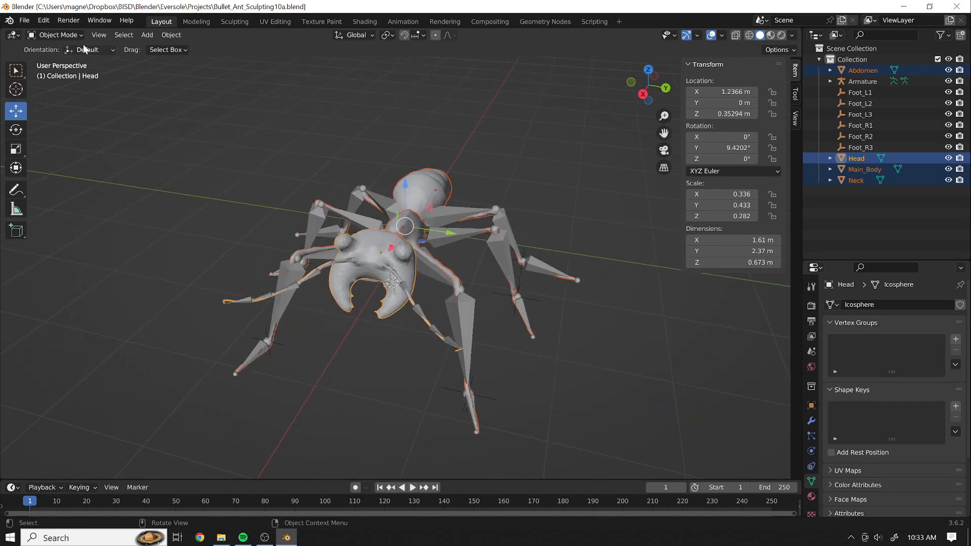
- Open the saved rigging stage Bullet_Ant_Sculpting11b.blend
left_click(25, 21)
left_click(42, 44)
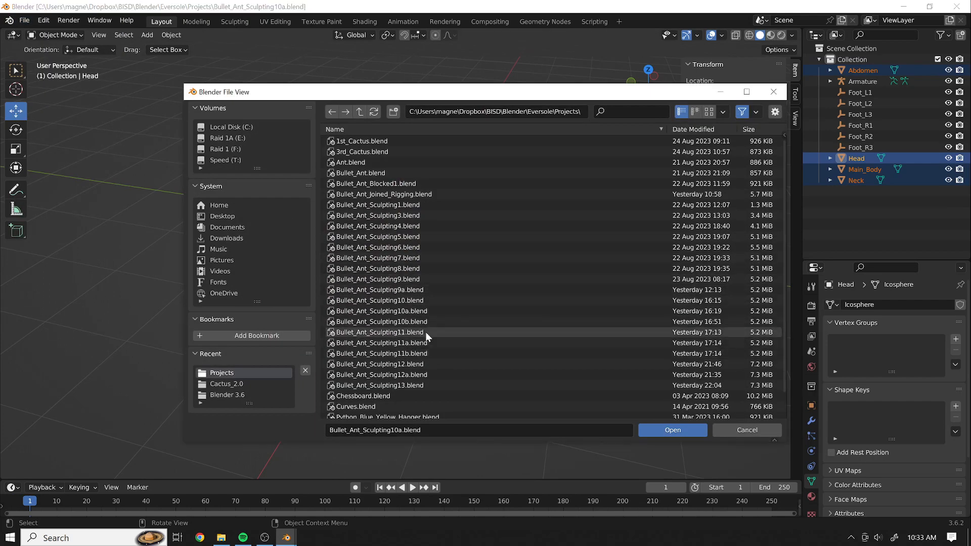
double_click(429, 353)
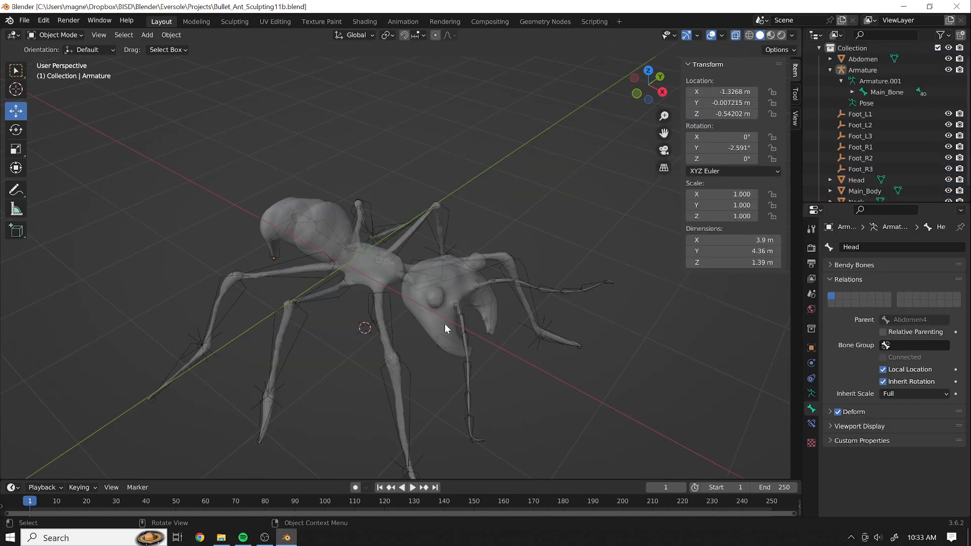
- Open Bullet_Ant_Sculpting11a.blend, turn off X-ray display, and inspect the armature over the solid ant from the front and above
left_click(25, 21)
left_click(42, 45)
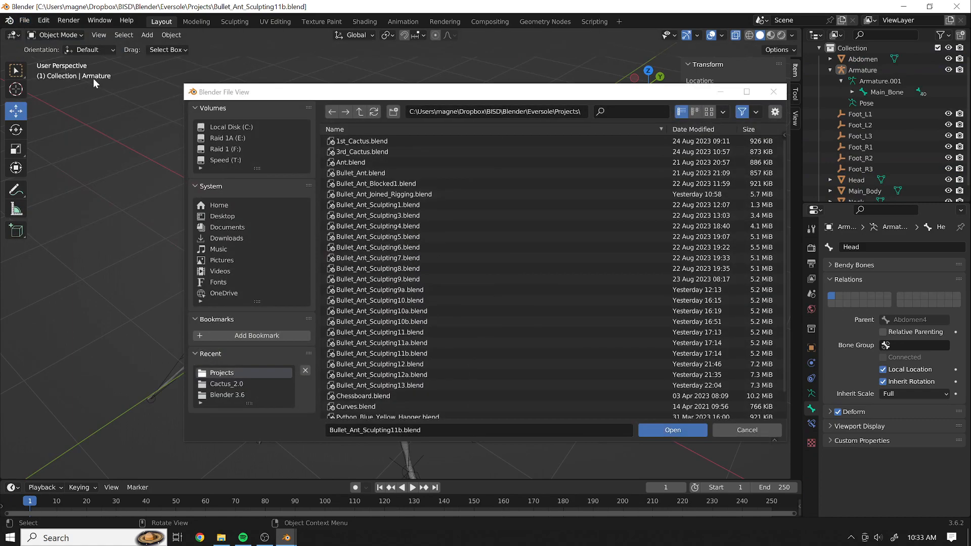
double_click(399, 342)
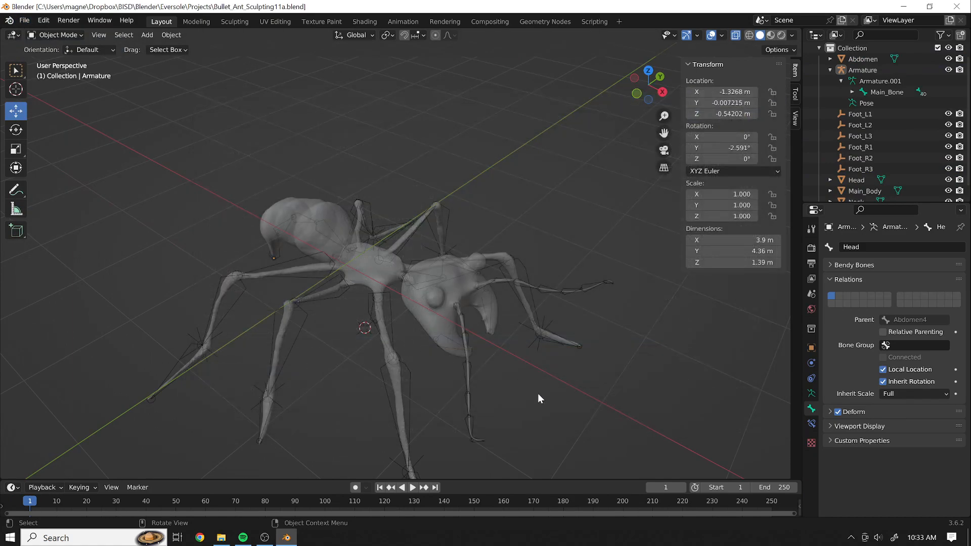
middle_click_drag(532, 360, 429, 353)
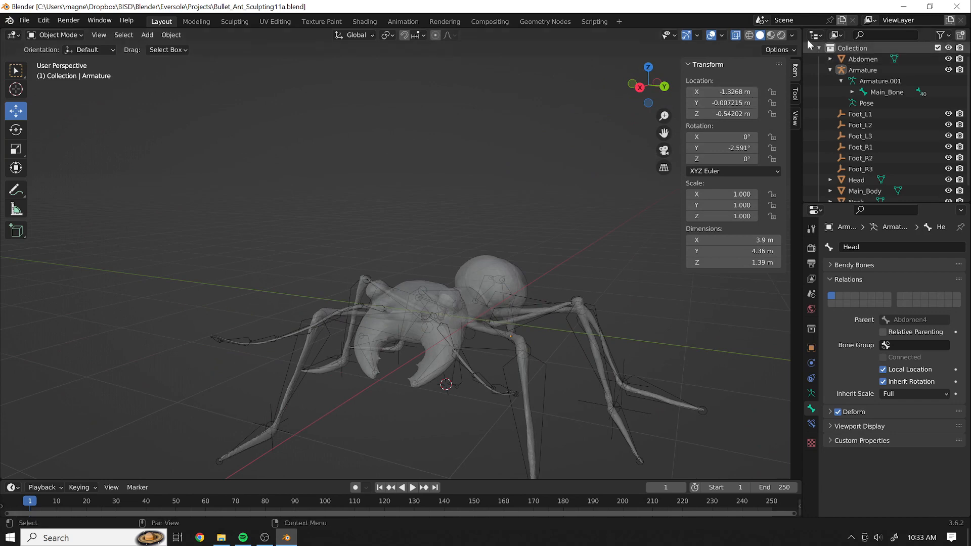
left_click(737, 36)
middle_click_drag(329, 178, 326, 307)
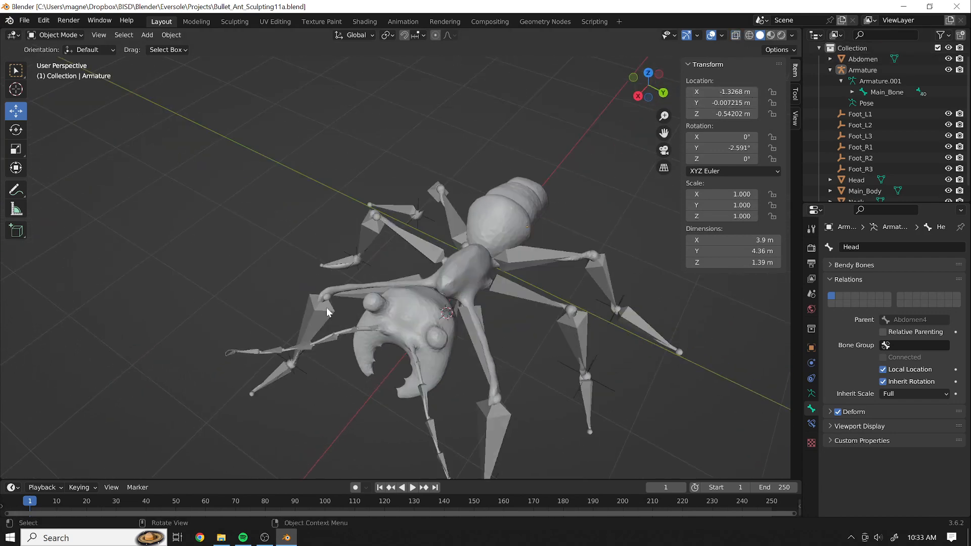
- Select the ant's armature and switch it to Pose Mode
left_click(336, 334)
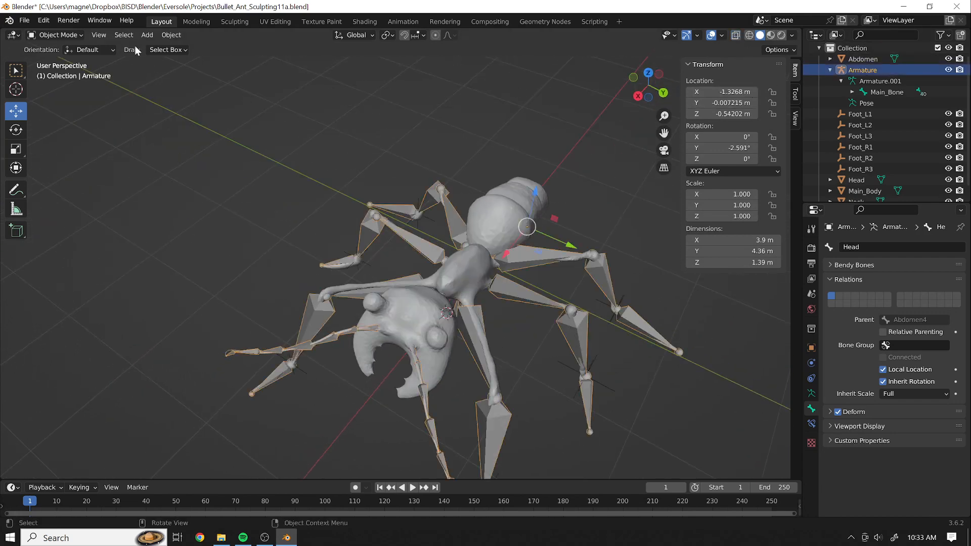
left_click(82, 36)
left_click(72, 74)
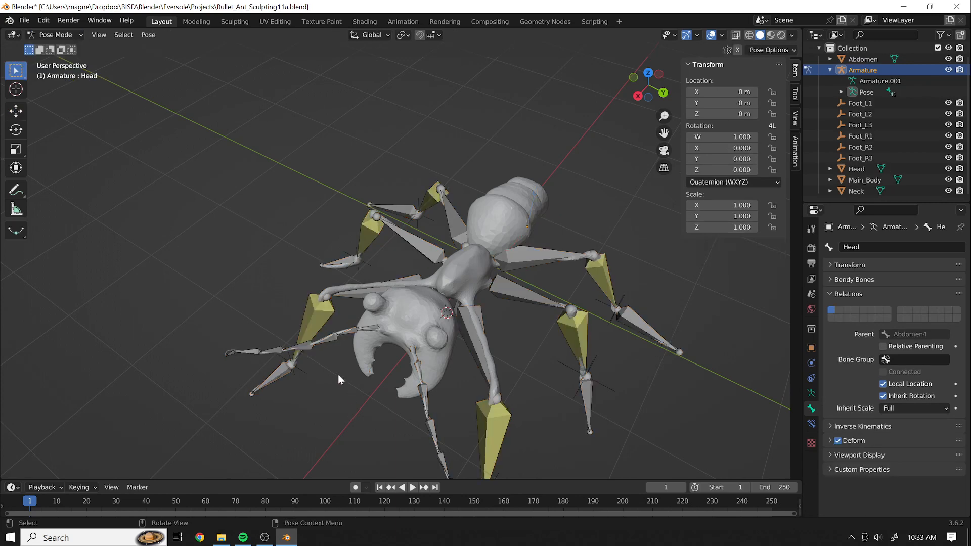
- Try rotating the R_Antena_5 bone upward and briefly hide the armature to check whether the antenna mesh follows
middle_click_drag(338, 374, 296, 336)
left_click(295, 335)
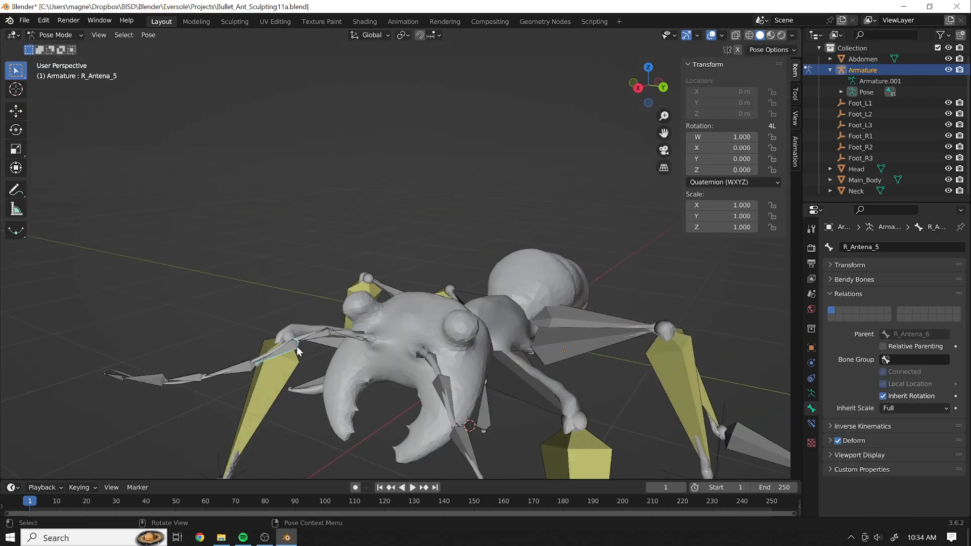
key("r")
left_click(286, 344)
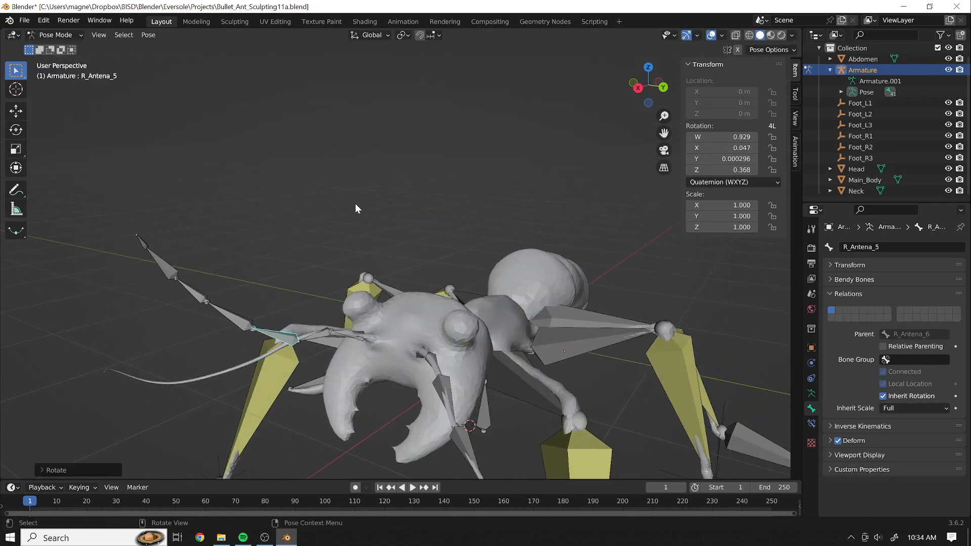
left_click(949, 71)
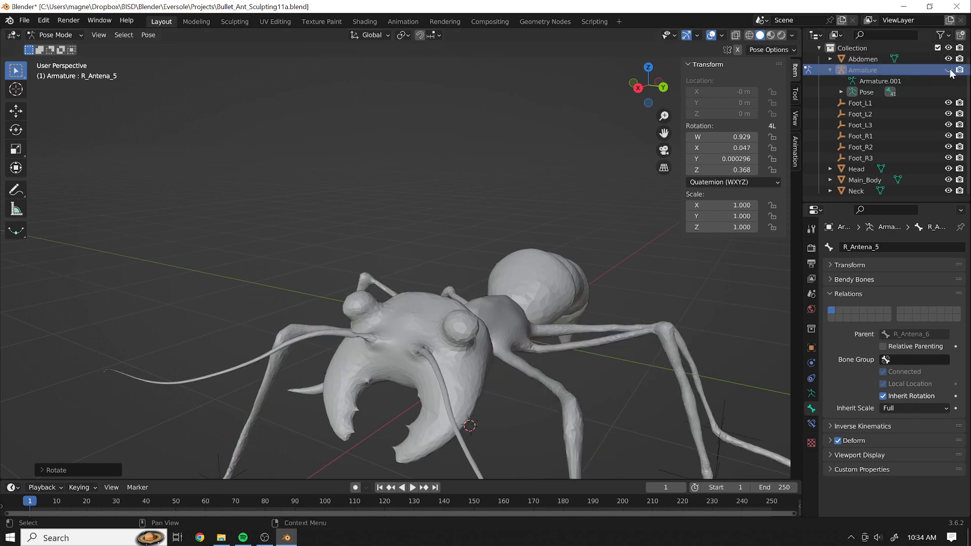
left_click(949, 70)
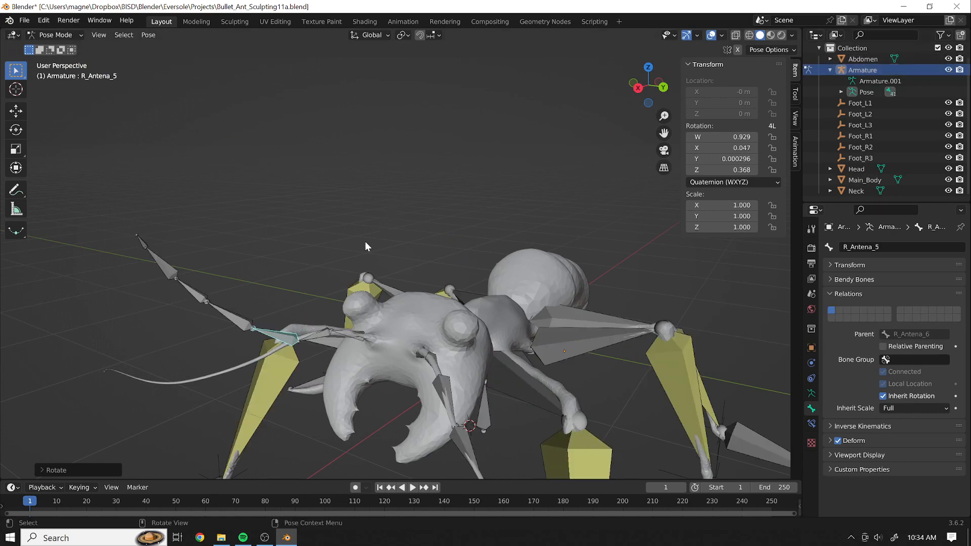
- Undo the rotation of the R_Antena_5 bone
key("ctrl+z")
key("ctrl+z")
key("ctrl+z")
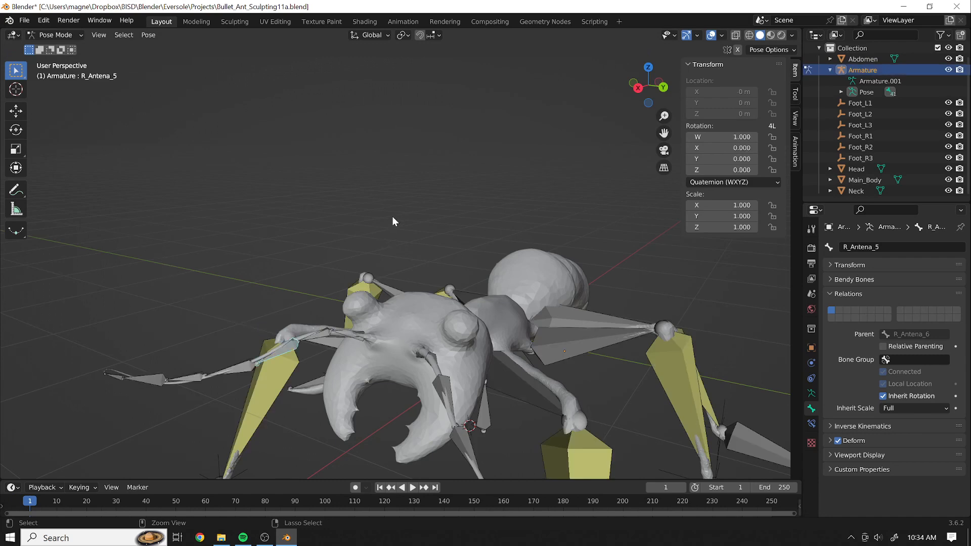
- Open Bullet_Ant_Sculpting12.blend and inspect the ant model from the front
left_click(23, 21)
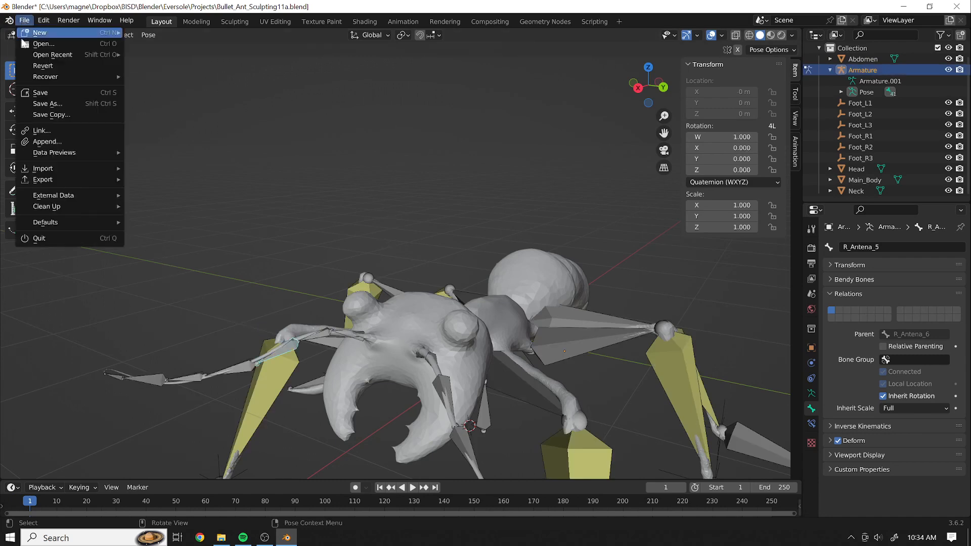
left_click(51, 45)
left_click(506, 290)
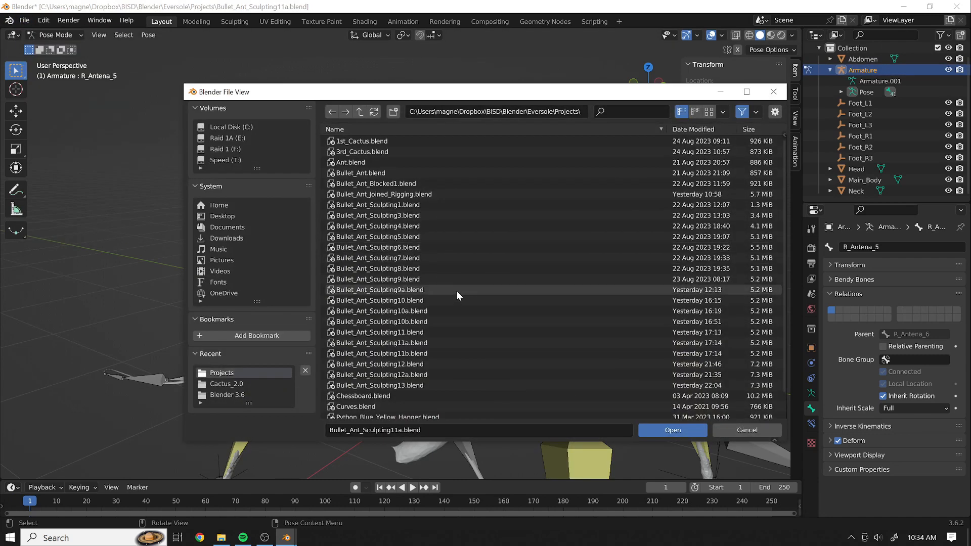
scroll(455, 292, "down", 2)
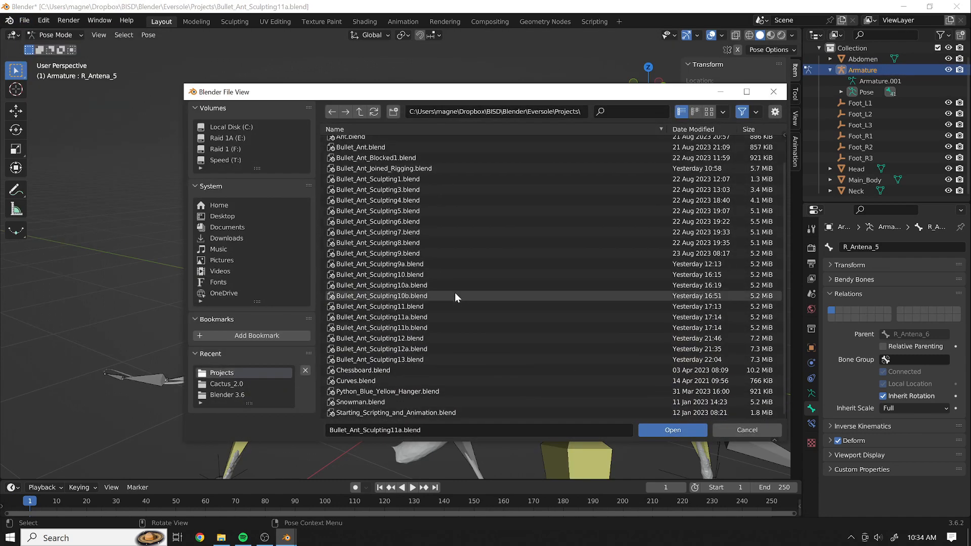
left_click(417, 338)
middle_click_drag(412, 325, 386, 397)
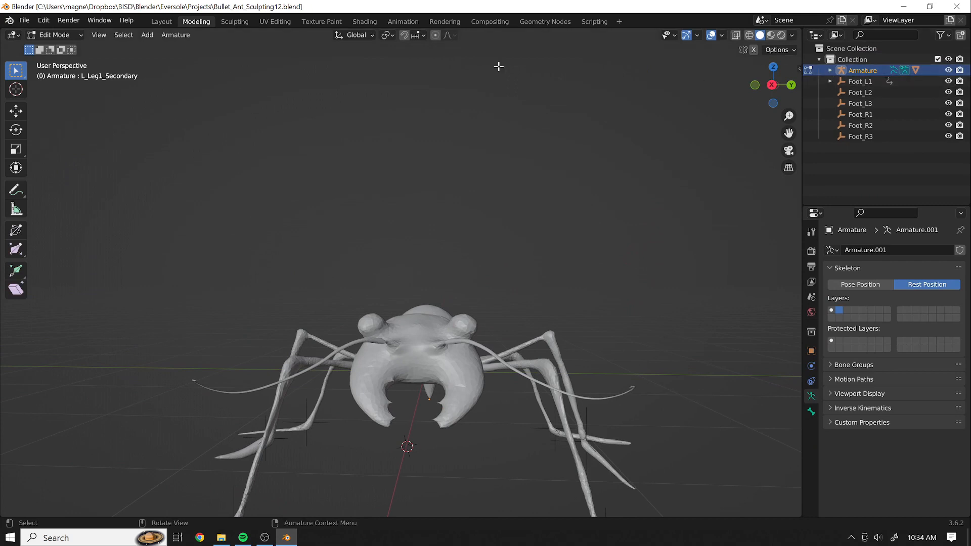
- Try Pose Mode on the armature, select its Armature.001 data in the outliner, and return to Object Mode
left_click(69, 32)
left_click(71, 69)
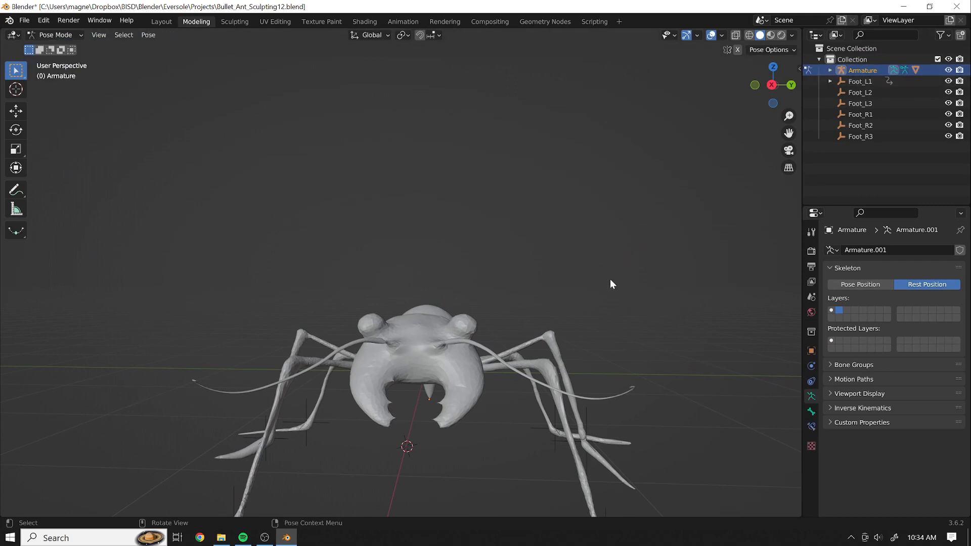
left_click(830, 70)
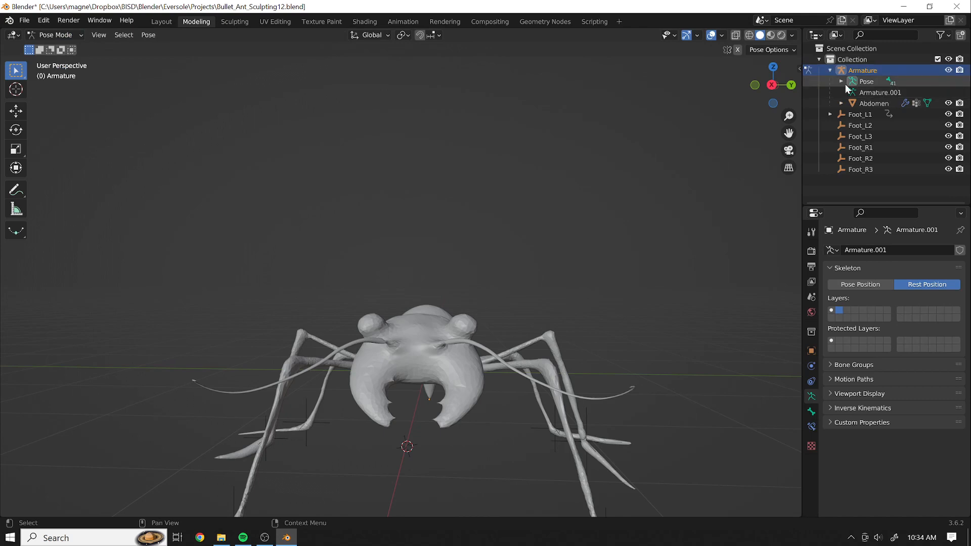
left_click(869, 92)
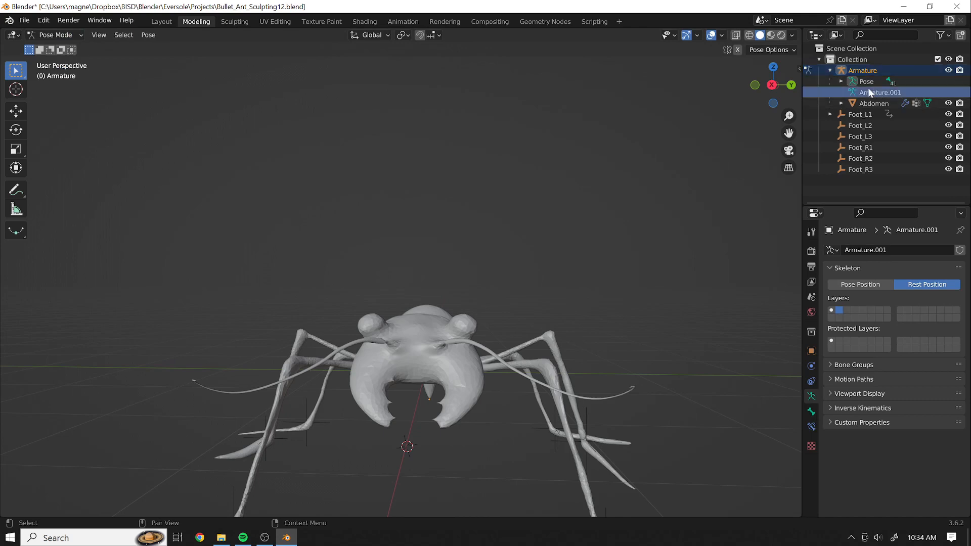
left_click(809, 68)
- Turn on X-ray display and select Main_Bone in the expanded Armature.001 hierarchy
left_click(735, 35)
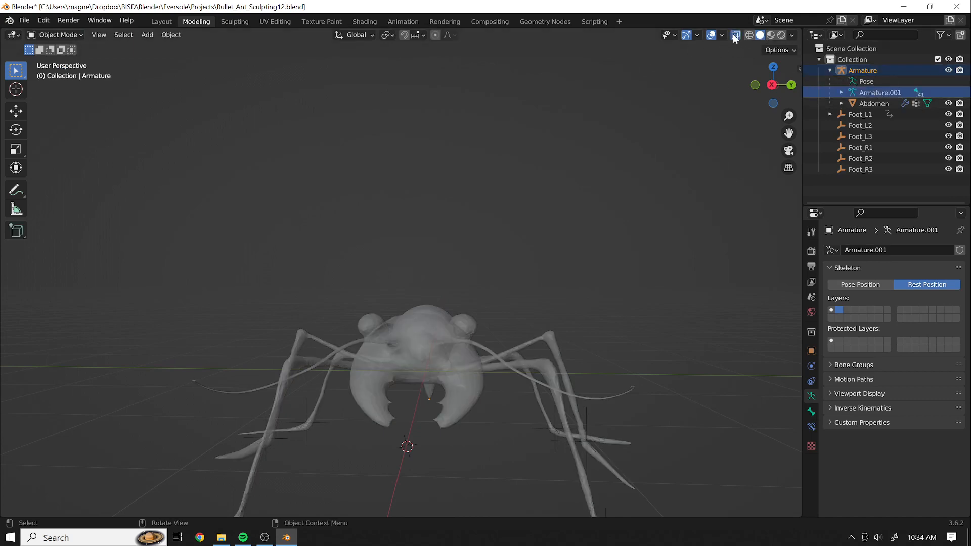
middle_click_drag(559, 252, 758, 182)
left_click(841, 92)
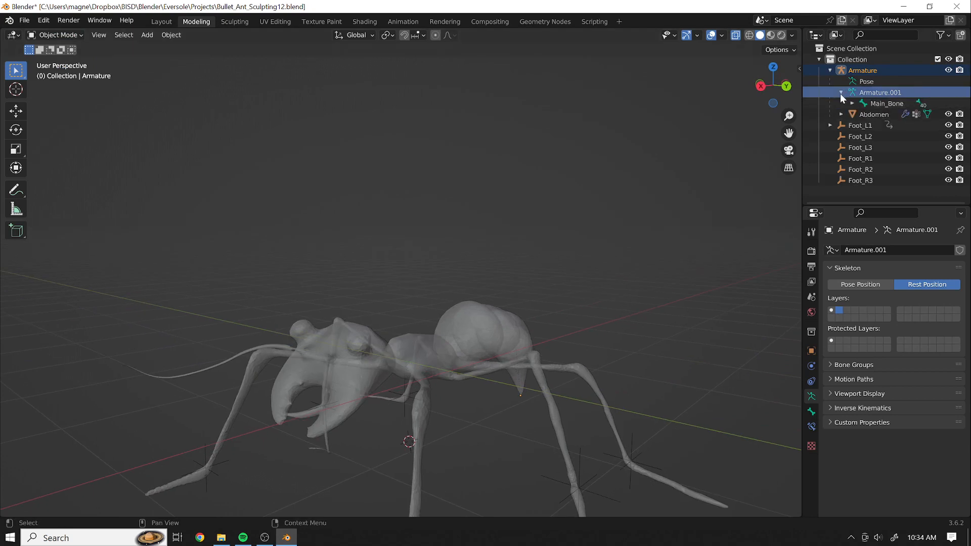
left_click(883, 105)
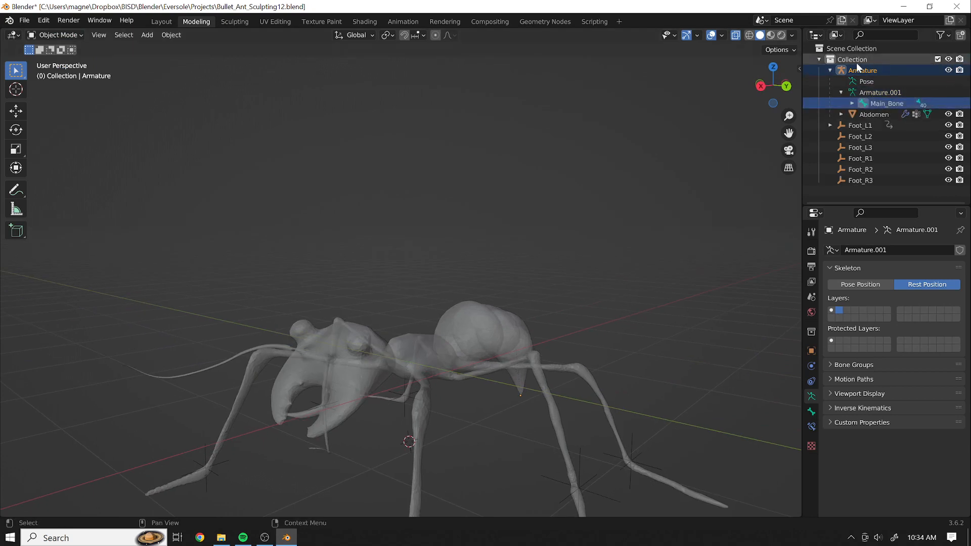
- Switch the armature back to Pose Mode and inspect the ant's rig from the side and front
middle_click_drag(297, 299, 190, 105)
left_click(76, 35)
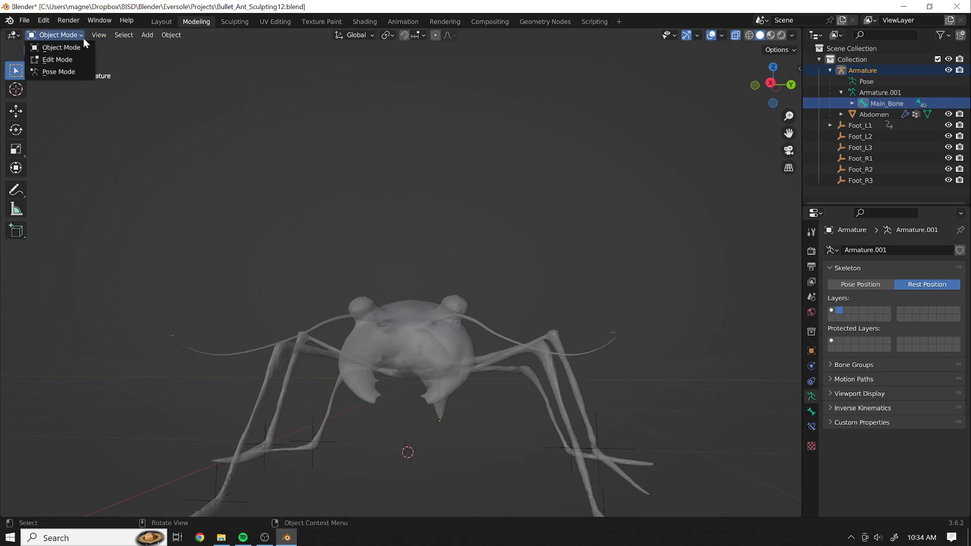
left_click(53, 72)
middle_click_drag(336, 259, 529, 217)
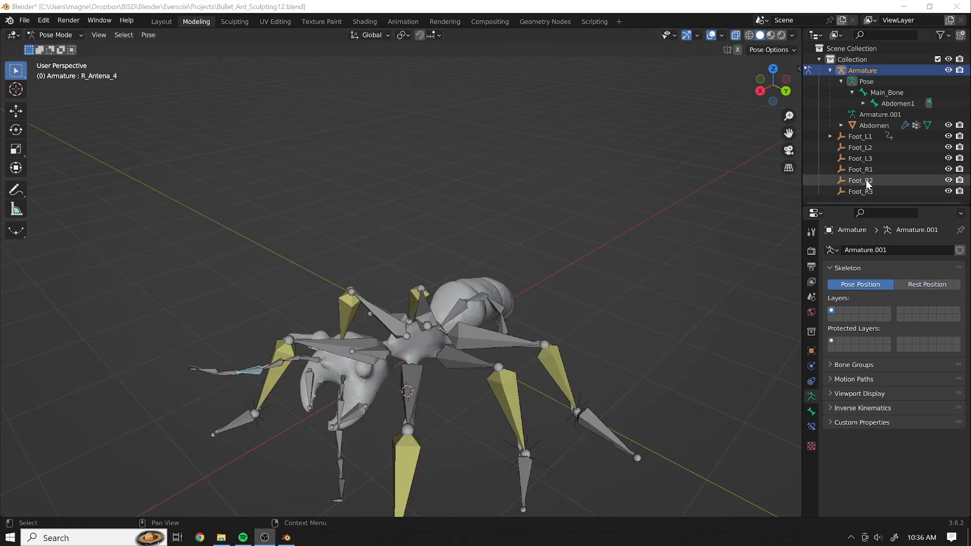
middle_click_drag(284, 237, 430, 202)
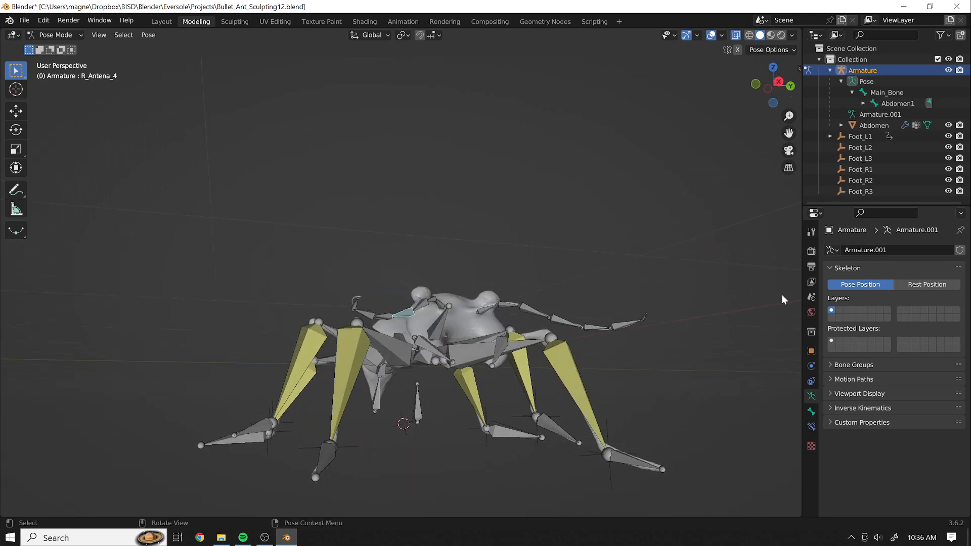
- Switch the armature to another bone layer to view the bare ant mesh, and restore the first layer
middle_click_drag(547, 217, 667, 223)
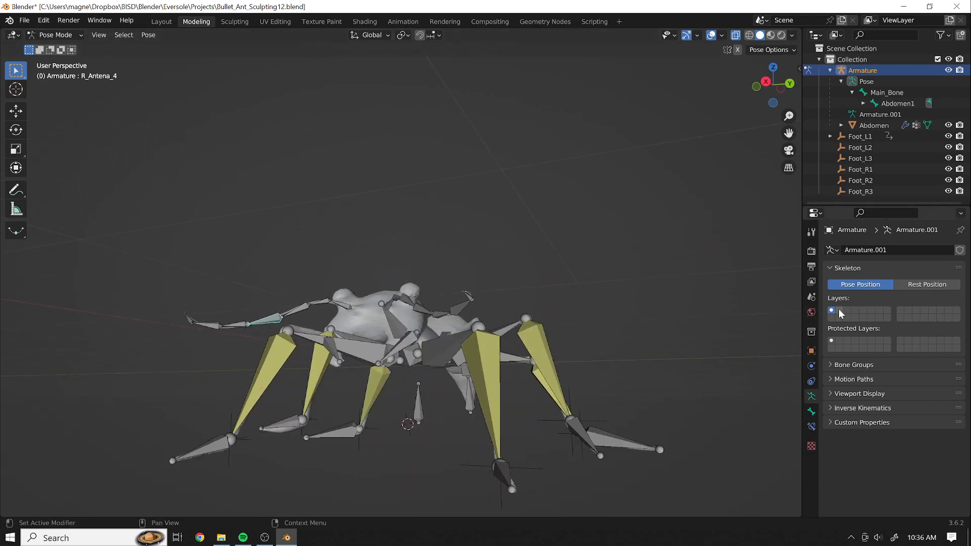
left_click(842, 310)
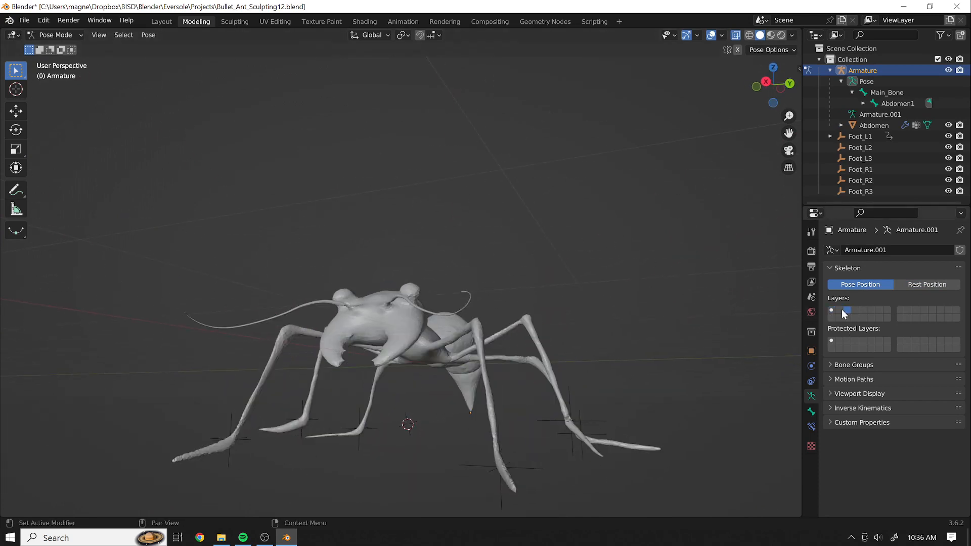
left_click(832, 311)
middle_click_drag(166, 180, 292, 299)
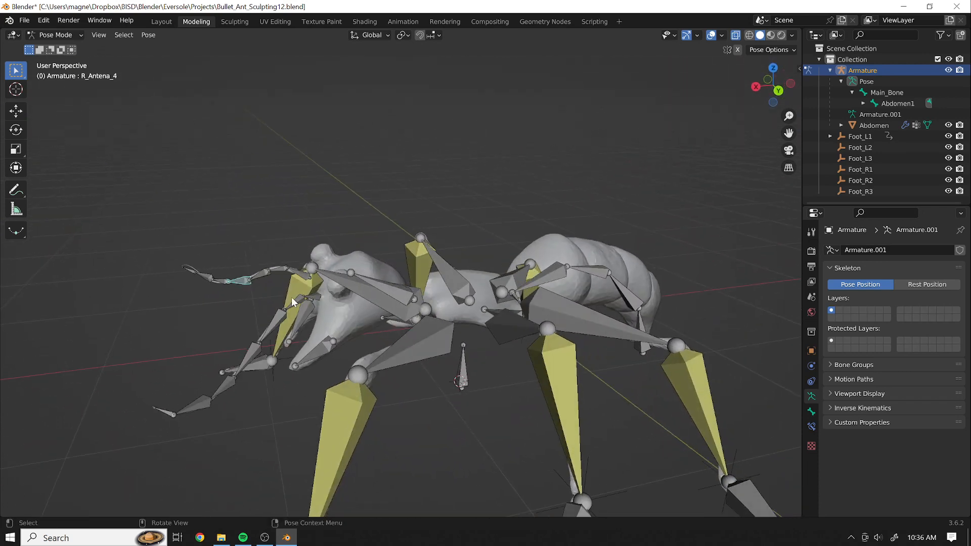
- Rotate Main_Bone to shift the ant's body, and check the posed mesh with the armature temporarily hidden
left_click(466, 345)
key("r")
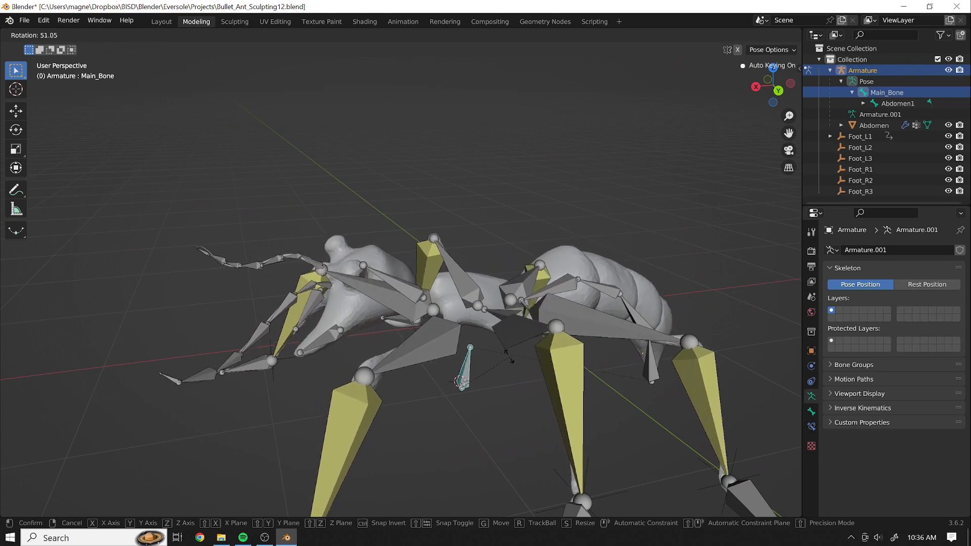
left_click(522, 376)
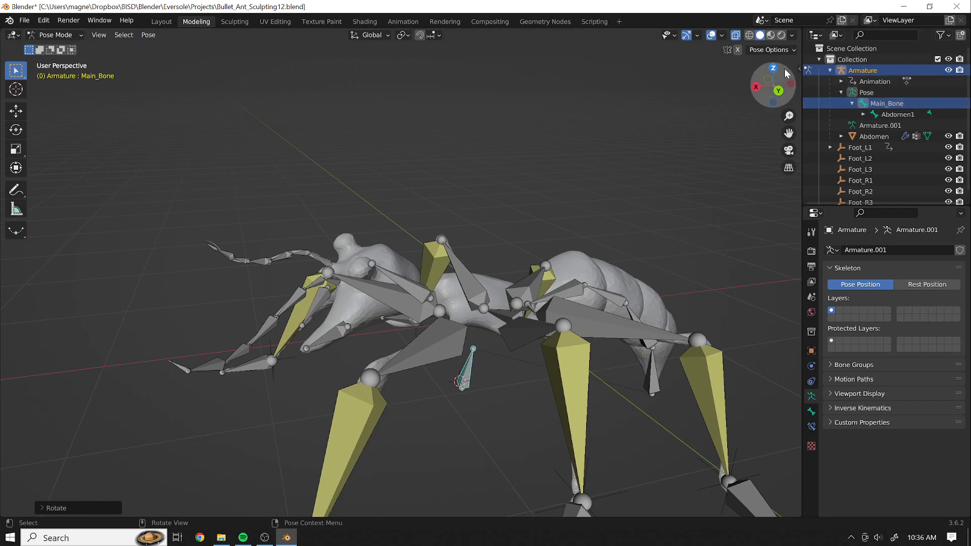
left_click(949, 71)
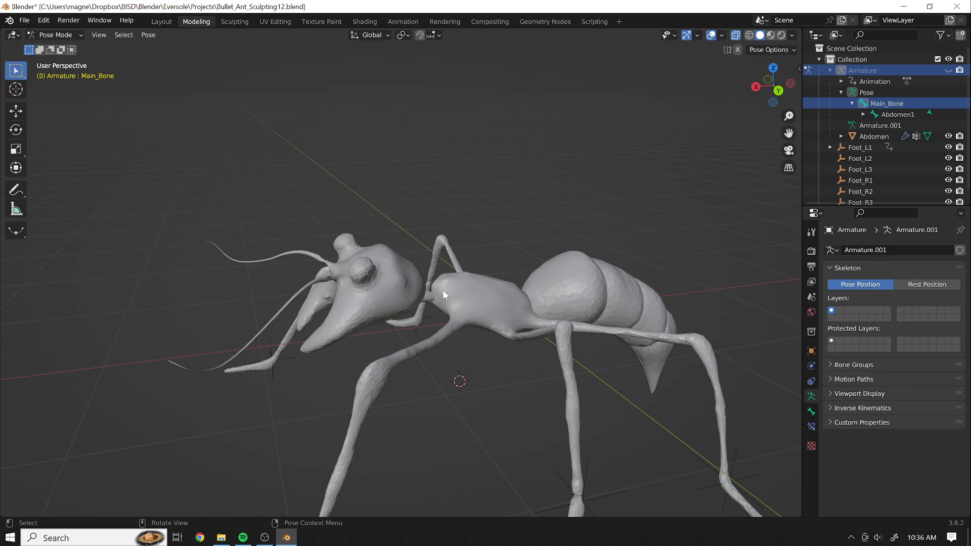
left_click(944, 70)
- Rotate Main_Bone back toward upright and try rotating the Abdomen2 bone
key("r")
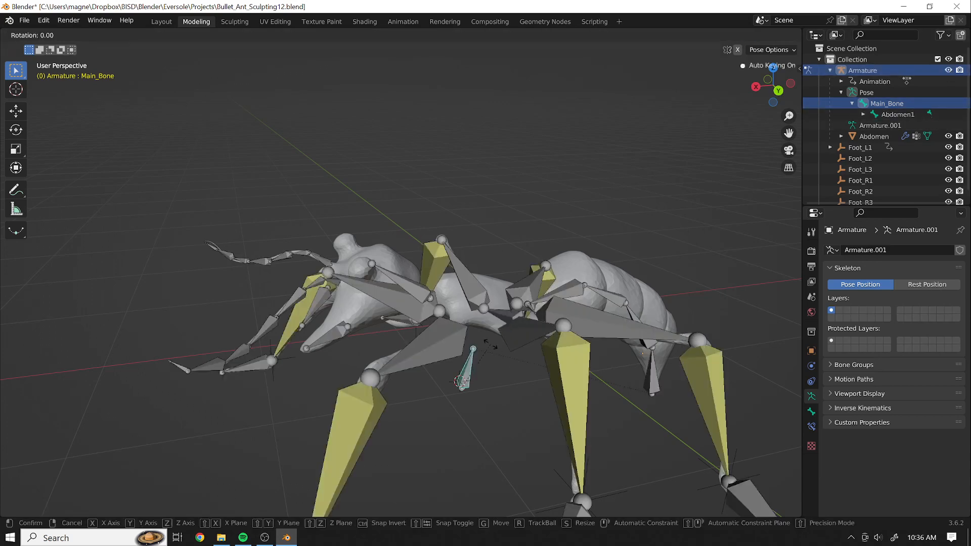
left_click(444, 351)
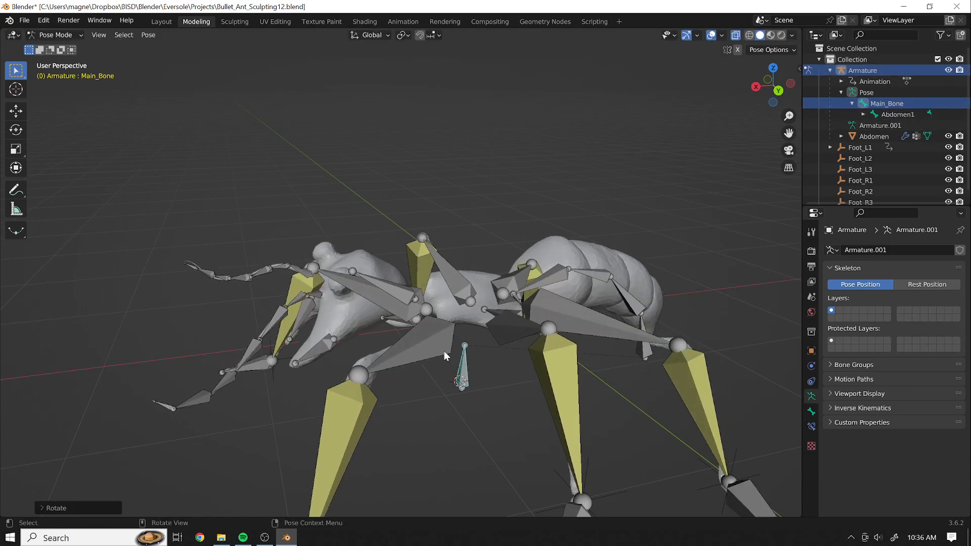
left_click(612, 293)
key("r")
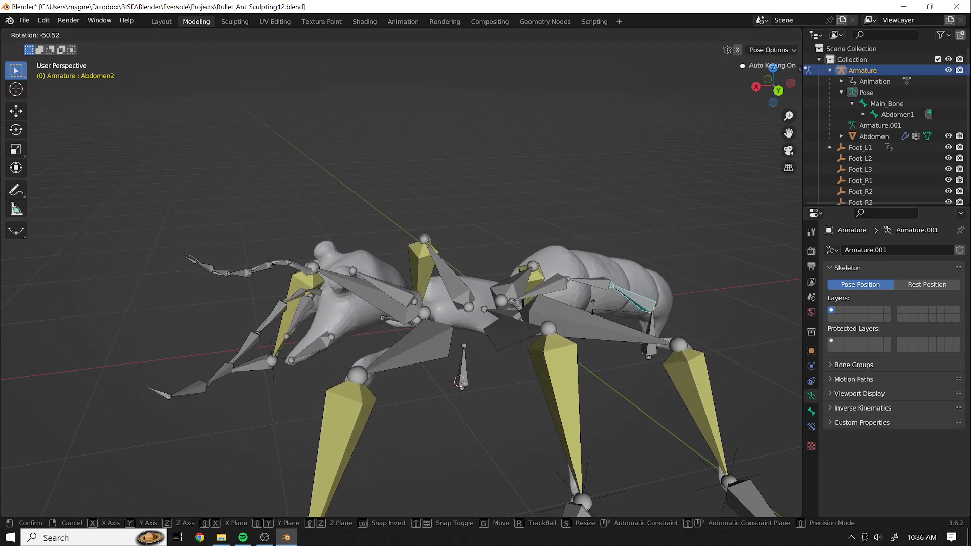
left_click(612, 286)
- Move the Abdomen1 tip bone to curl the abdomen under the body, and check the mesh with the armature temporarily hidden
left_click(645, 354)
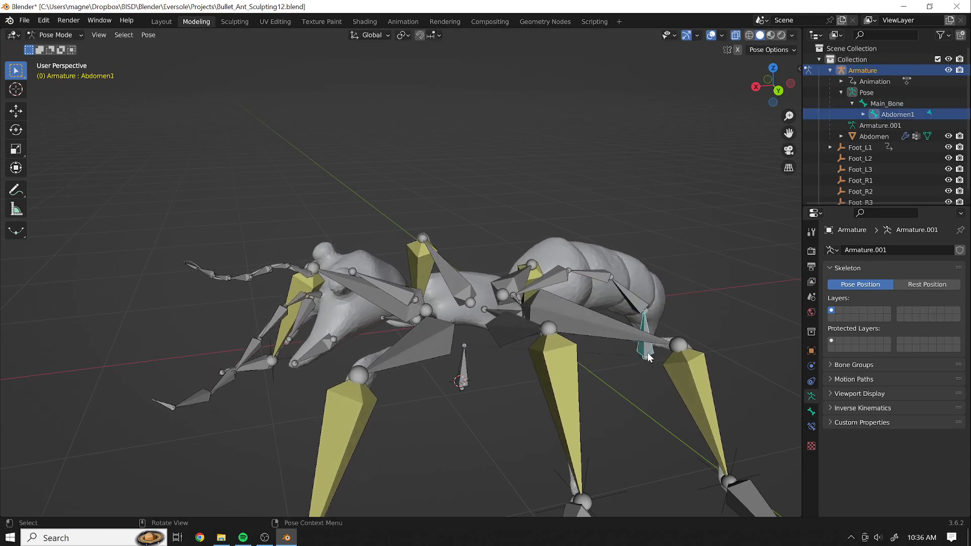
key("g")
left_click(633, 351)
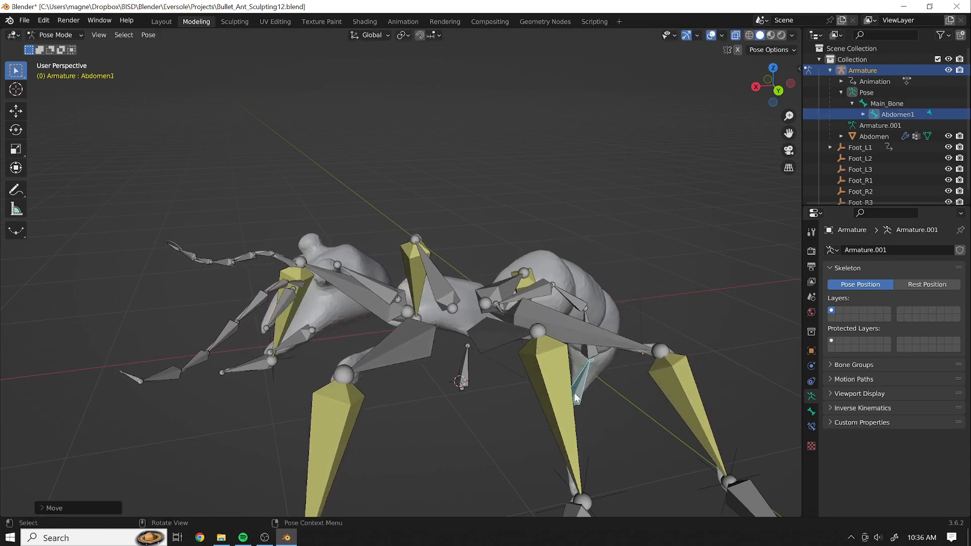
left_click(948, 70)
middle_click_drag(596, 214, 632, 212)
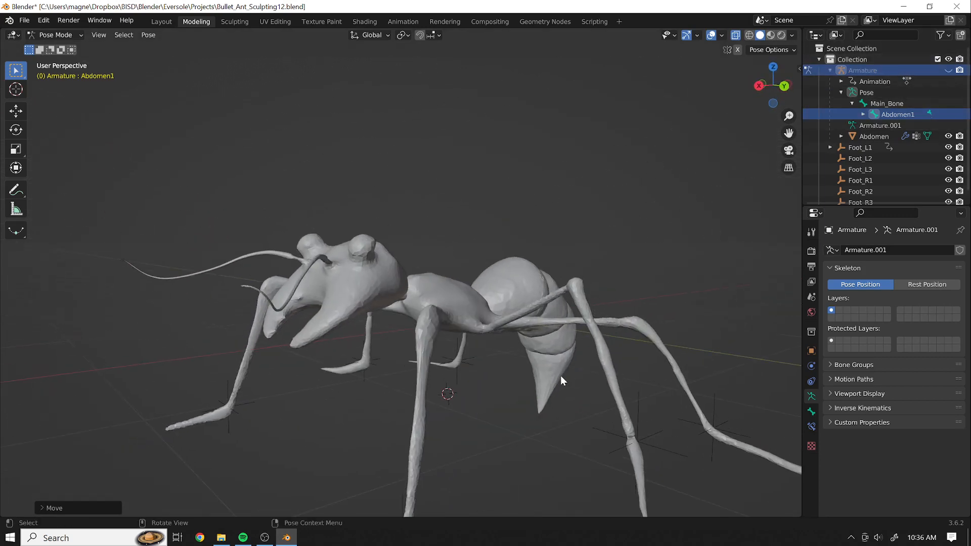
left_click(948, 70)
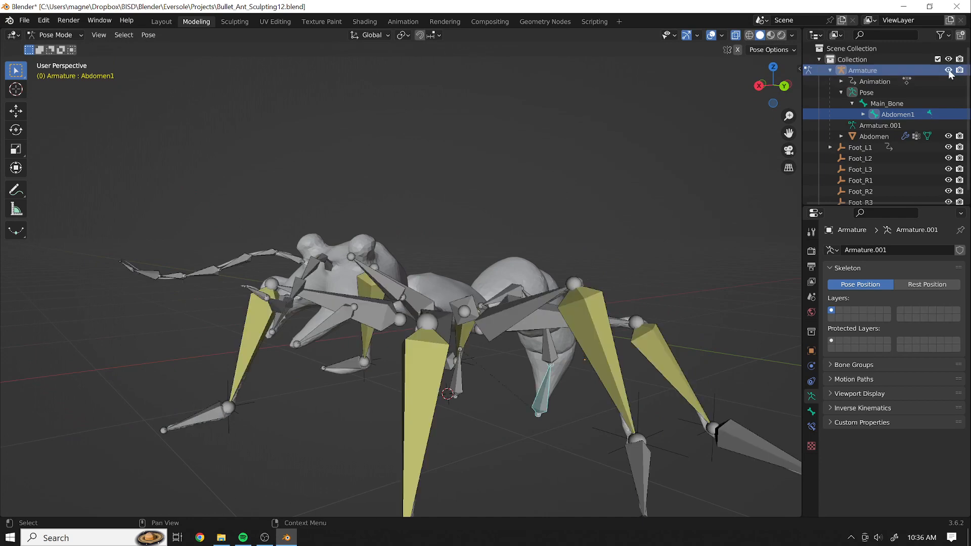
- Move the Jaw_R bone slightly and rotate it inward by about 27 degrees
middle_click_drag(581, 268, 404, 354)
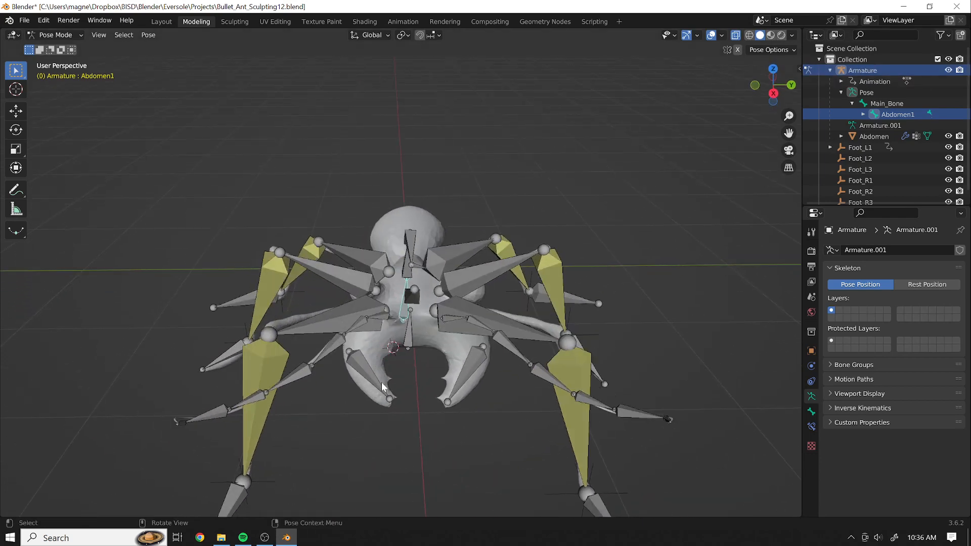
left_click(382, 385)
key("g")
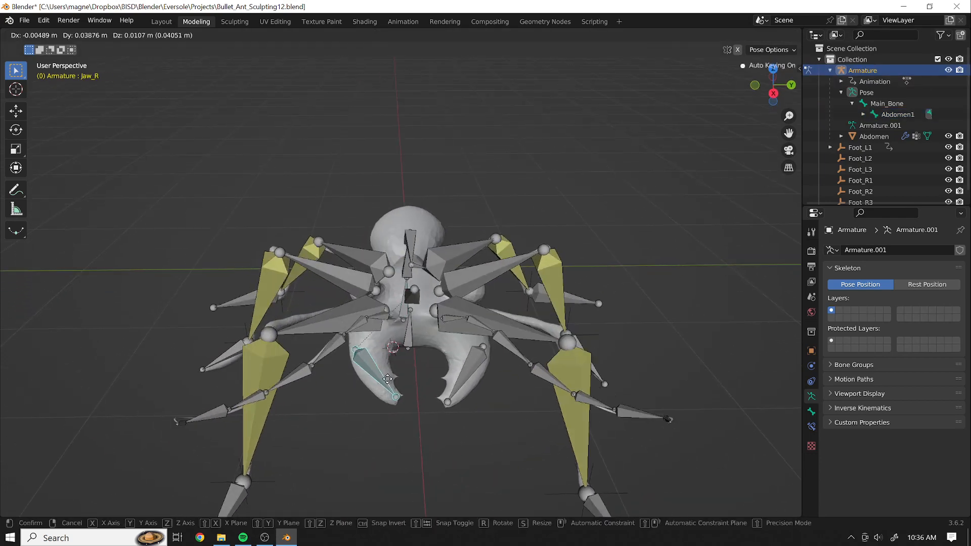
left_click(385, 380)
key("r")
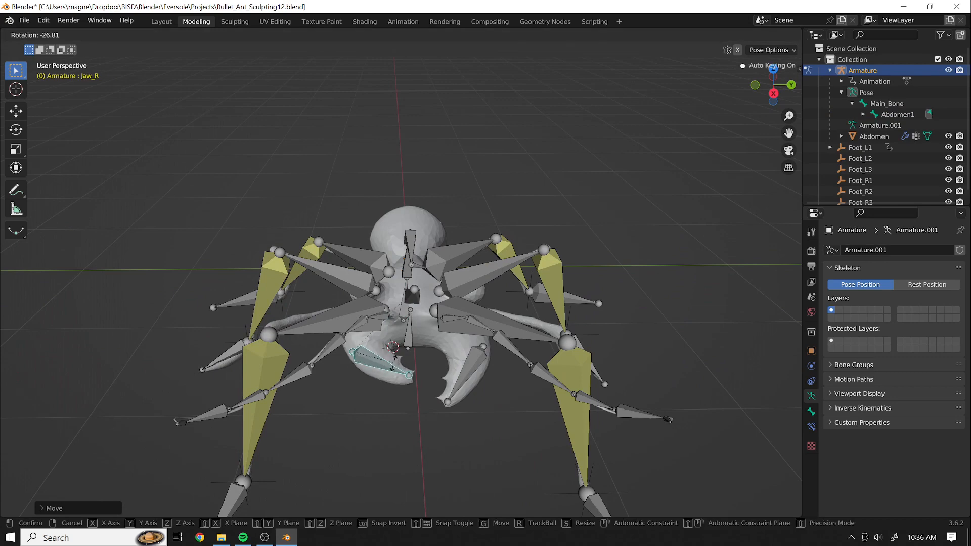
left_click(395, 363)
- Rotate the Jaw_L bone inward by about 23 degrees, and check the closing jaws with the armature temporarily hidden
left_click(465, 374)
key("r")
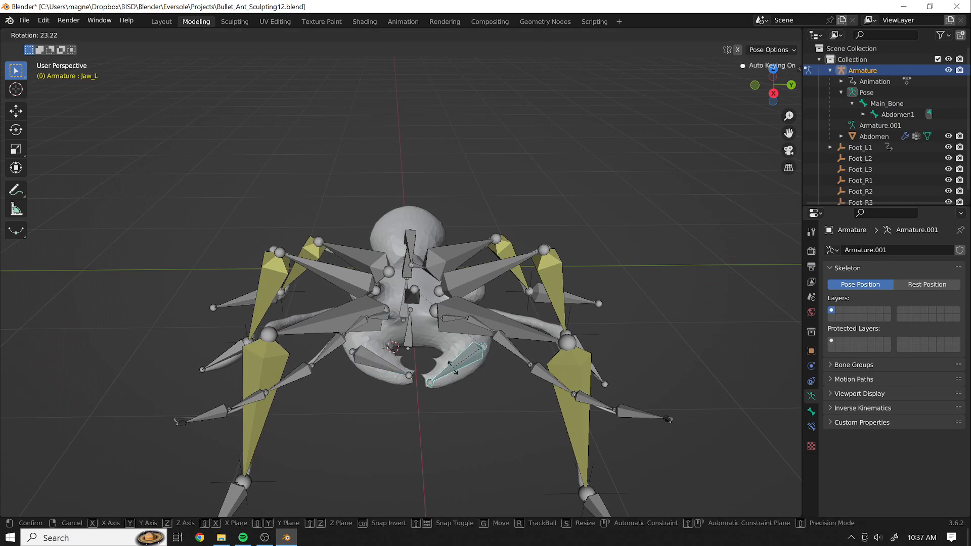
left_click(452, 368)
middle_click_drag(453, 367, 484, 249)
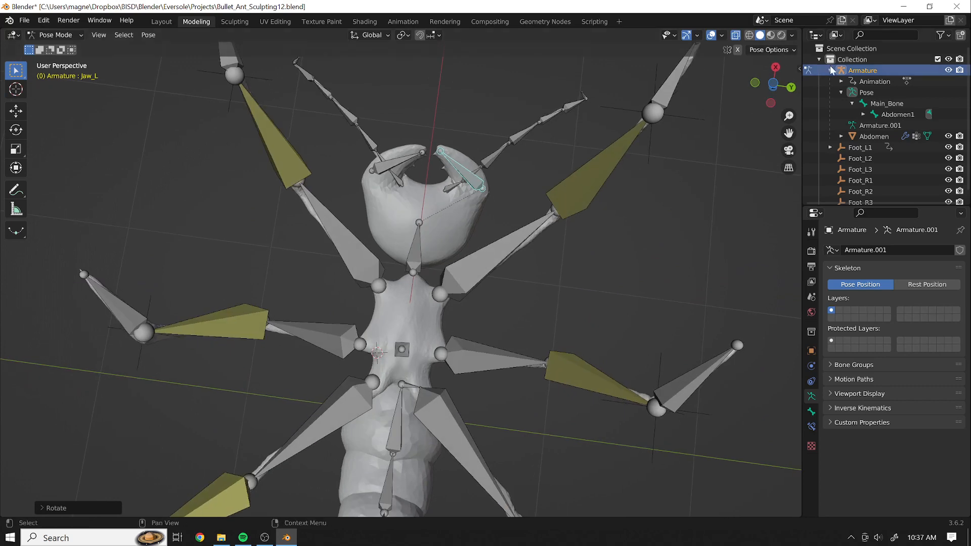
left_click(949, 70)
middle_click_drag(657, 116, 748, 211)
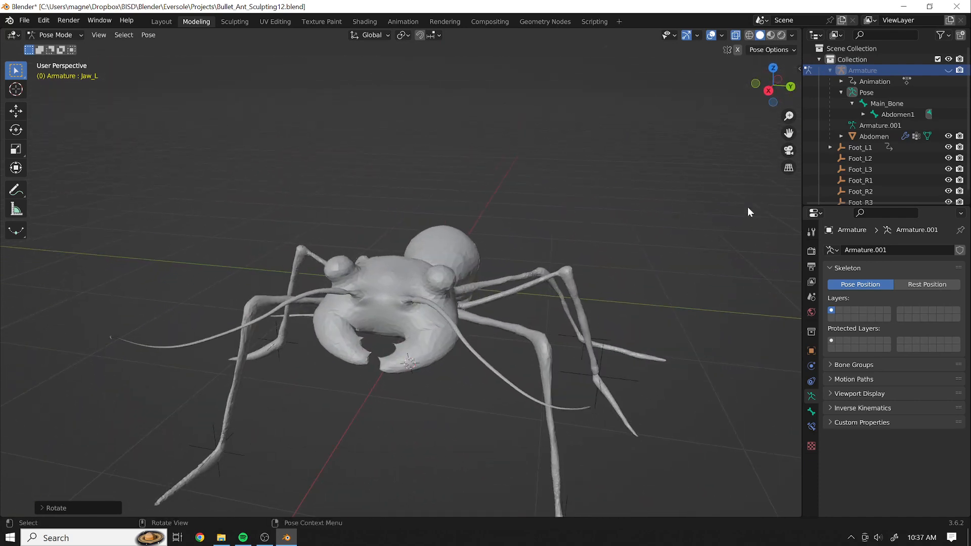
left_click(950, 69)
- Rotate the R_Antena_Base bone to raise the right antenna
middle_click_drag(314, 225, 180, 259)
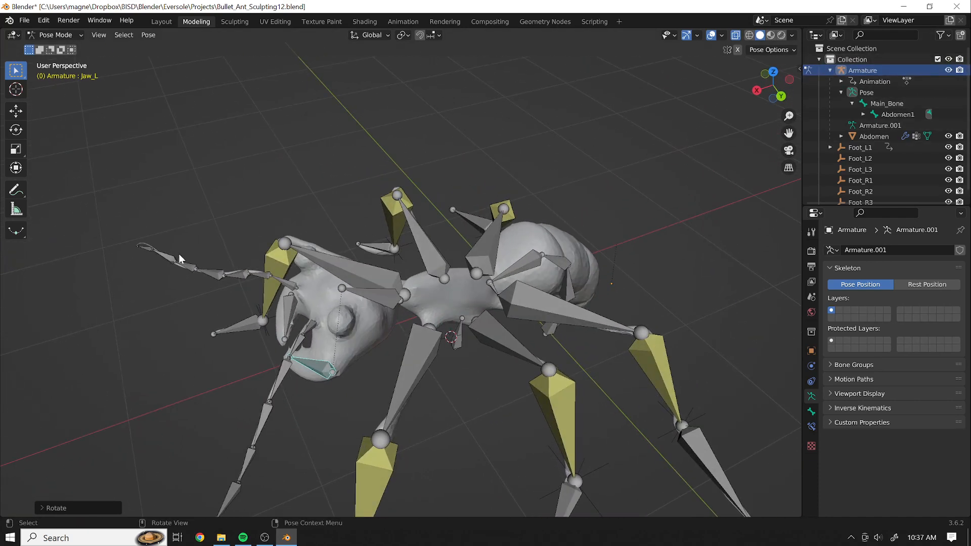
left_click(296, 287)
key("r")
left_click(298, 322)
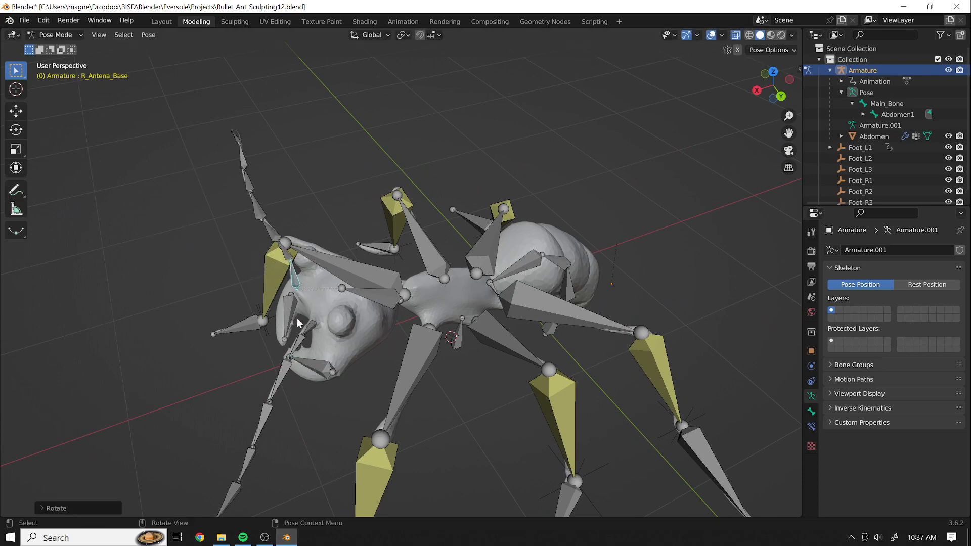
- Rotate the L_Antena_6 and L_Antena_4 bones to raise the left antenna, and hide the armature to inspect the mesh
left_click(300, 345)
key("r")
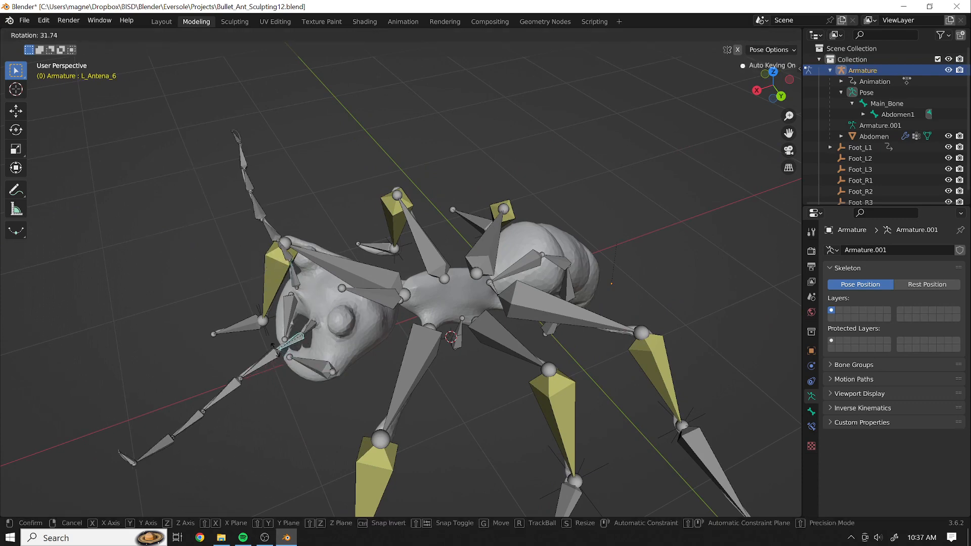
left_click(250, 356)
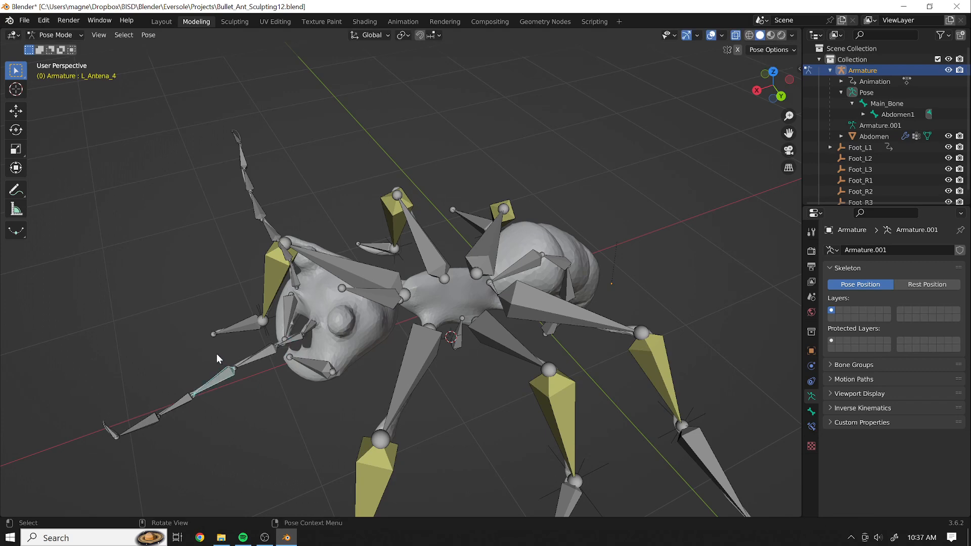
key("r")
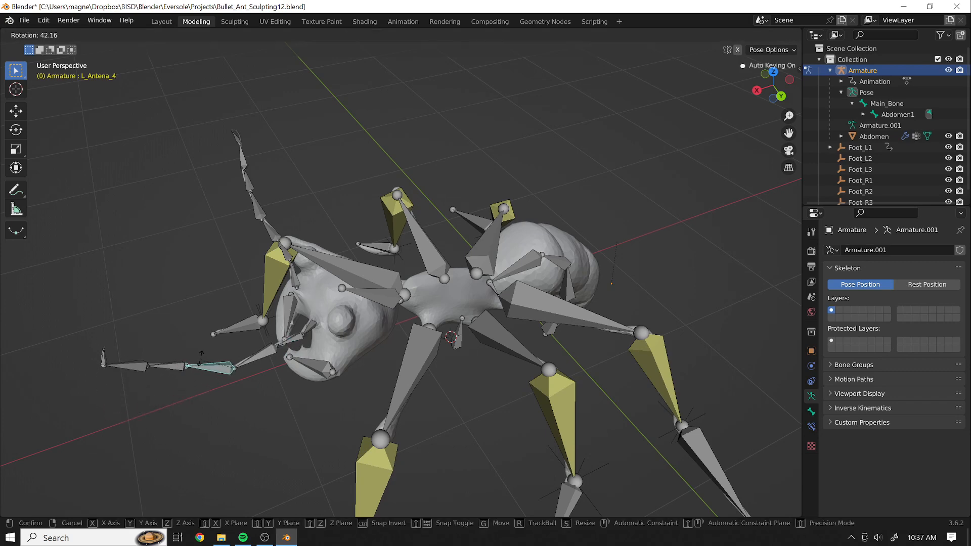
left_click(208, 359)
left_click(948, 70)
middle_click_drag(242, 238, 497, 377)
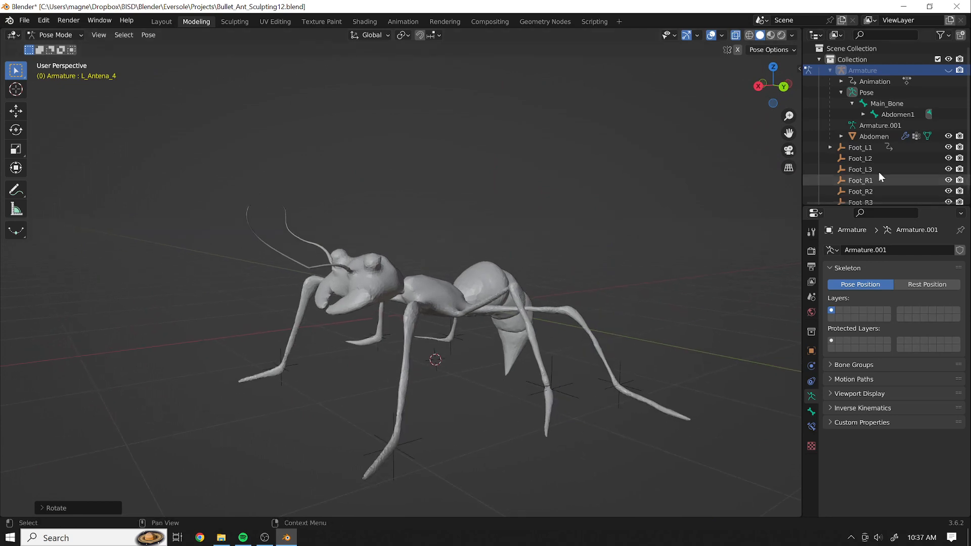
- Select the Foot_L2 and Foot_L1 empties in turn to locate them at the feet, and show the armature again
left_click(867, 159)
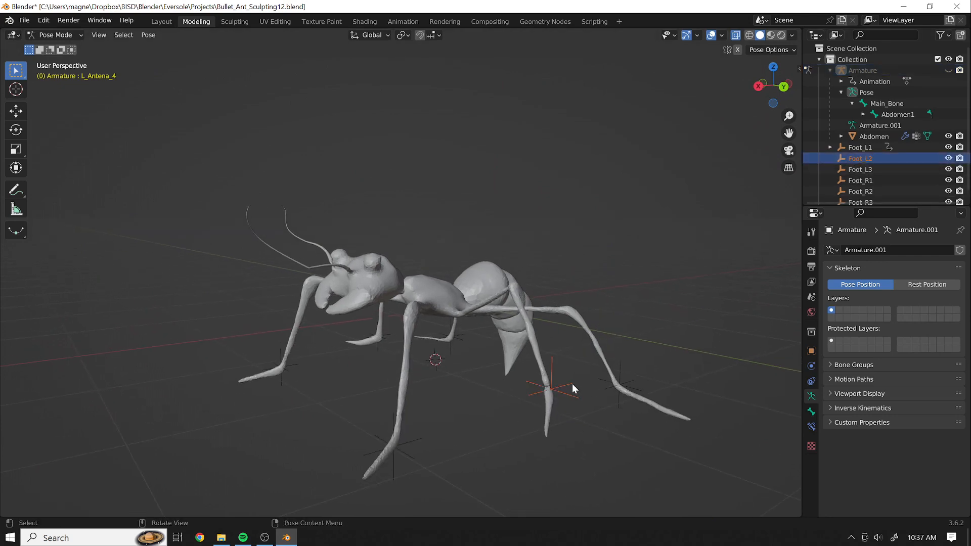
left_click(858, 148)
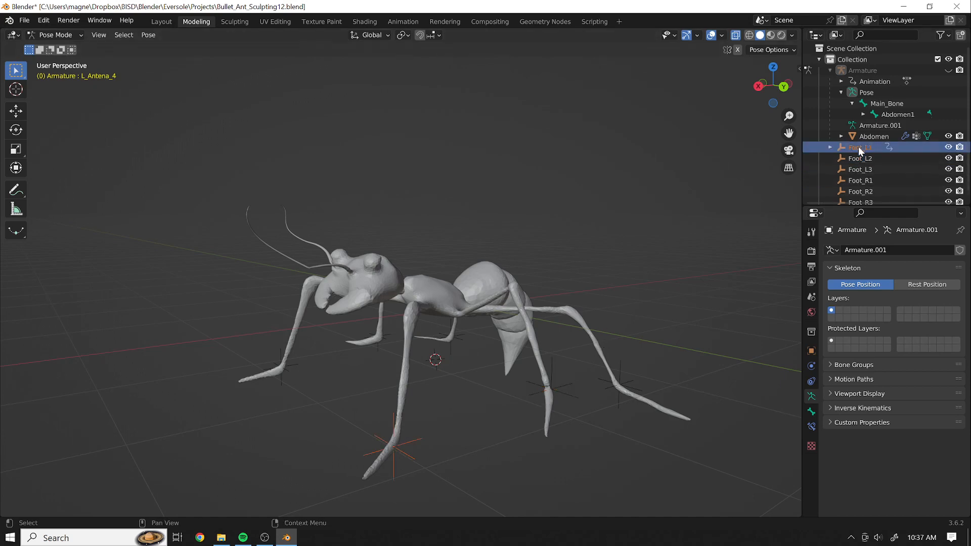
left_click(948, 72)
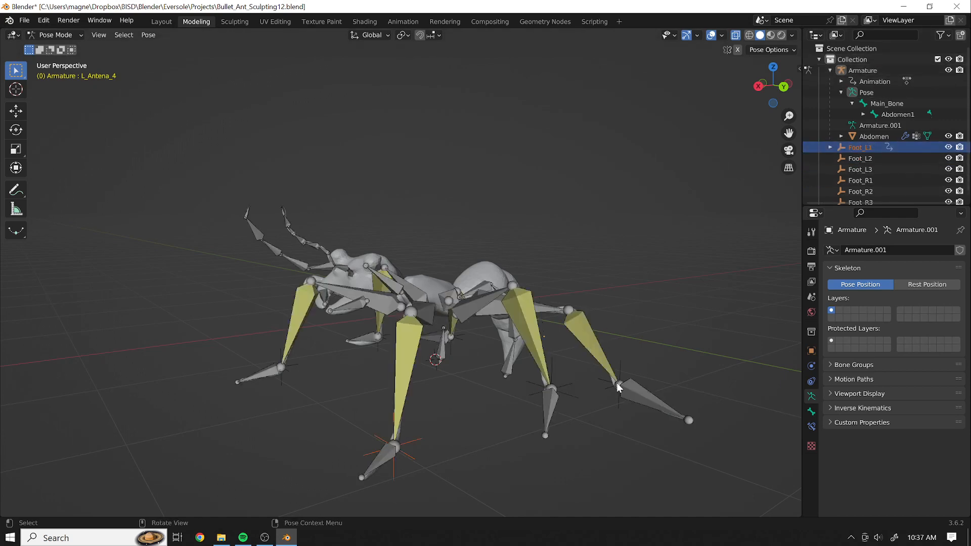
- Try to move the front left leg's L_Leg1_Secondary bone at the Foot_L1 empty
left_click(550, 395)
left_click(399, 448)
key("g")
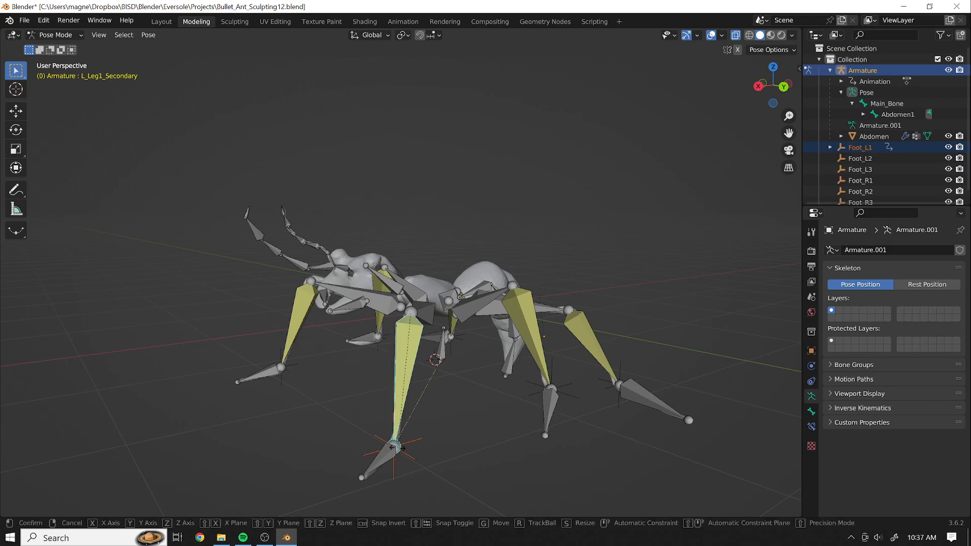
left_click(464, 444)
mouse_move(516, 419)
middle_mouse_down()
mouse_move(418, 418)
mouse_move(466, 434)
mouse_move(511, 405)
middle_mouse_up()
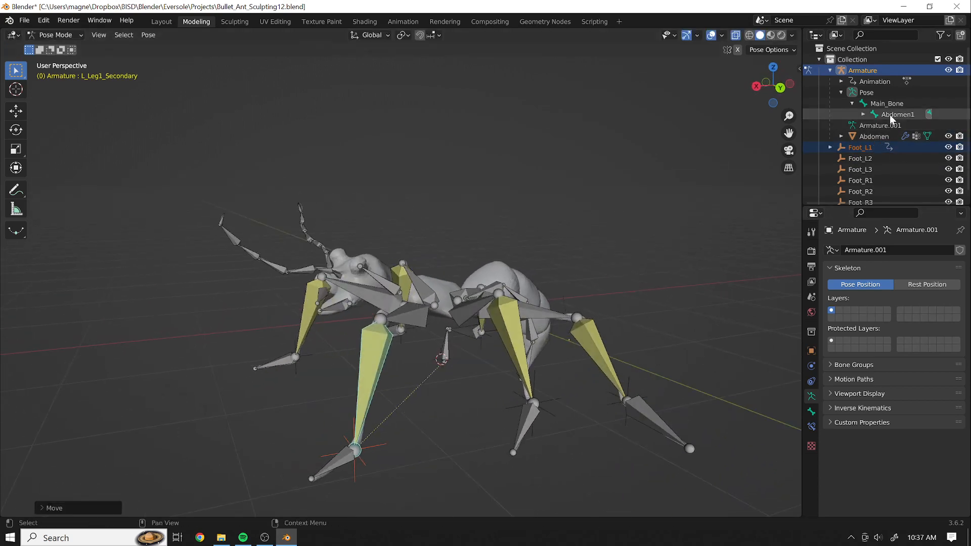
- Rotate the L_Leg1_Main bone of the front left leg
middle_click_drag(533, 268, 399, 453)
left_click(323, 328)
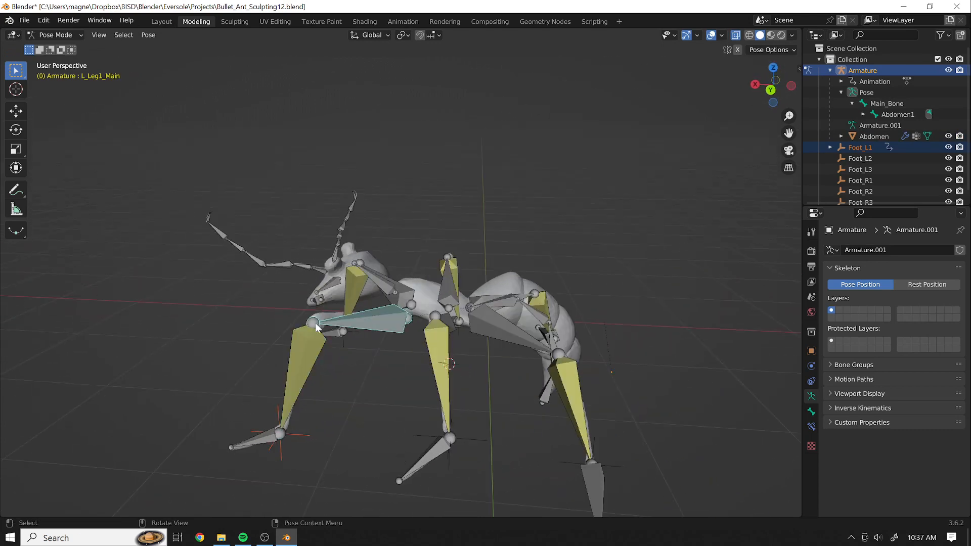
key("r")
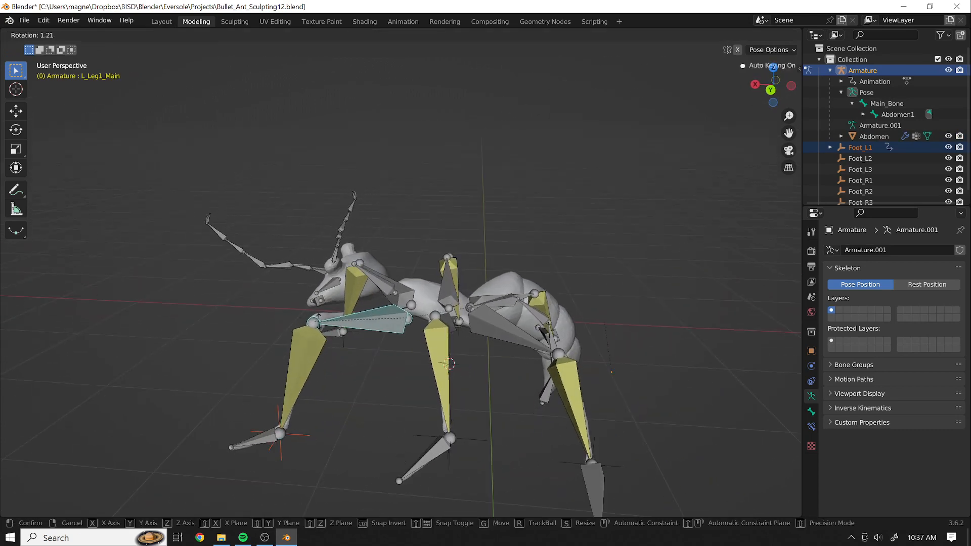
left_click(281, 438)
- Switch to Object Mode and raise the Foot_L2 empty to lift the middle left leg
left_click(278, 436)
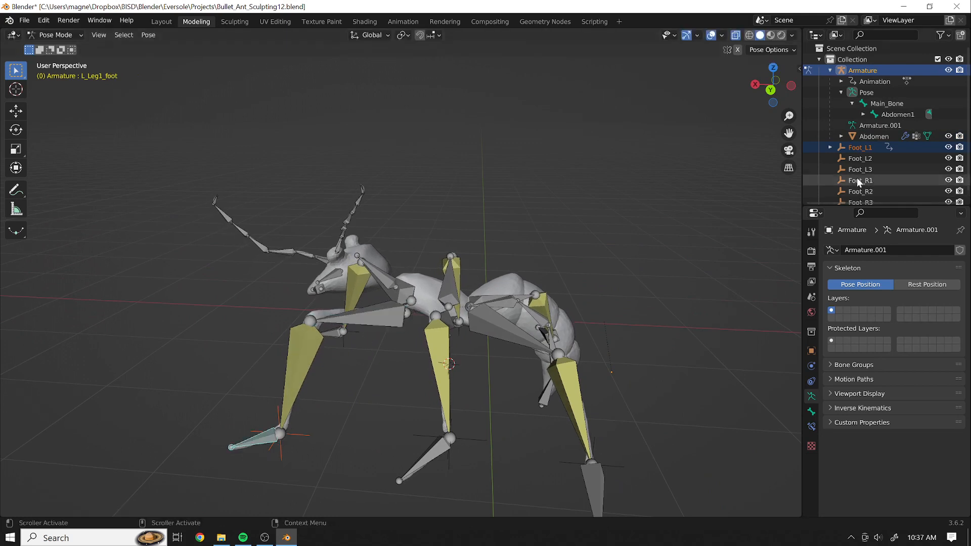
left_click(860, 158)
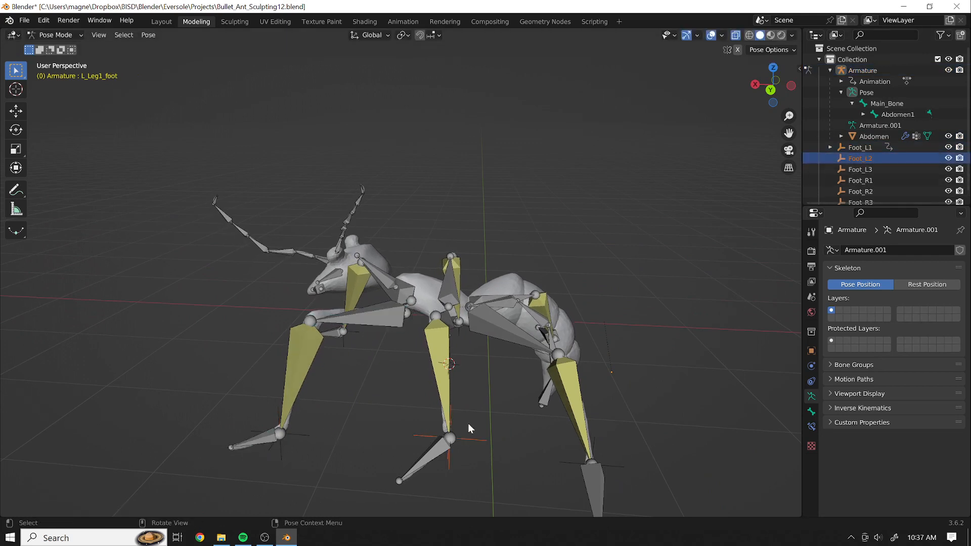
left_click(56, 35)
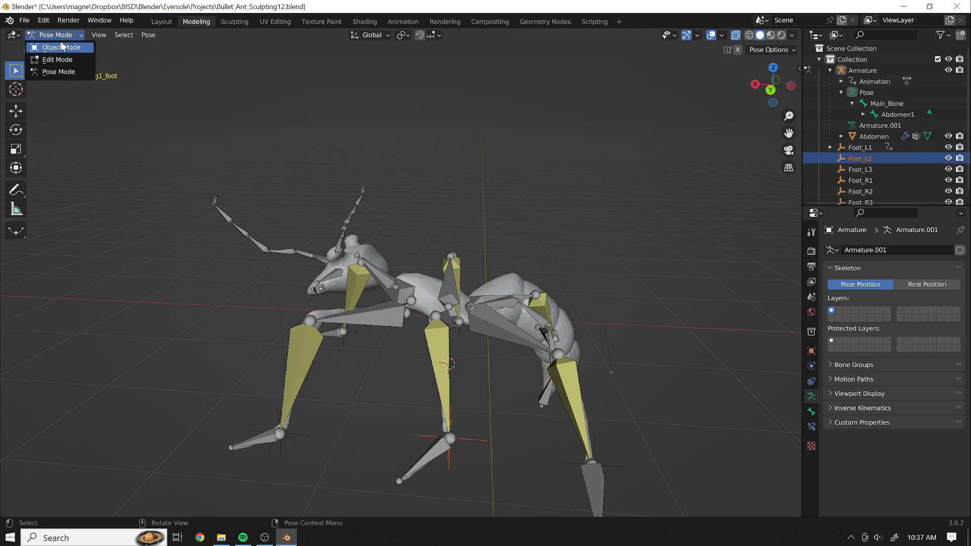
left_click(61, 47)
key("g")
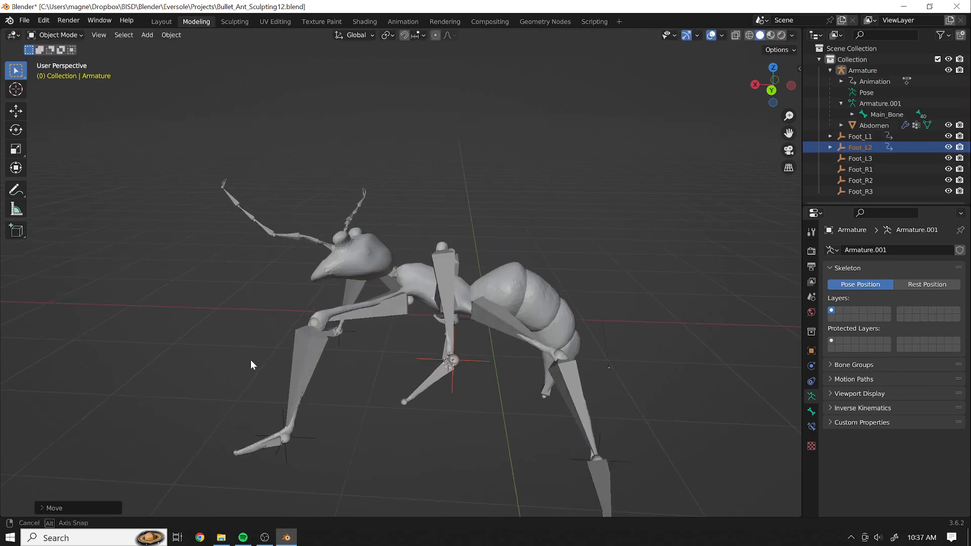
- Lower the Foot_L2 empty and raise it again out to the ant's side, working from the front
middle_click_drag(250, 359, 381, 347)
key("g")
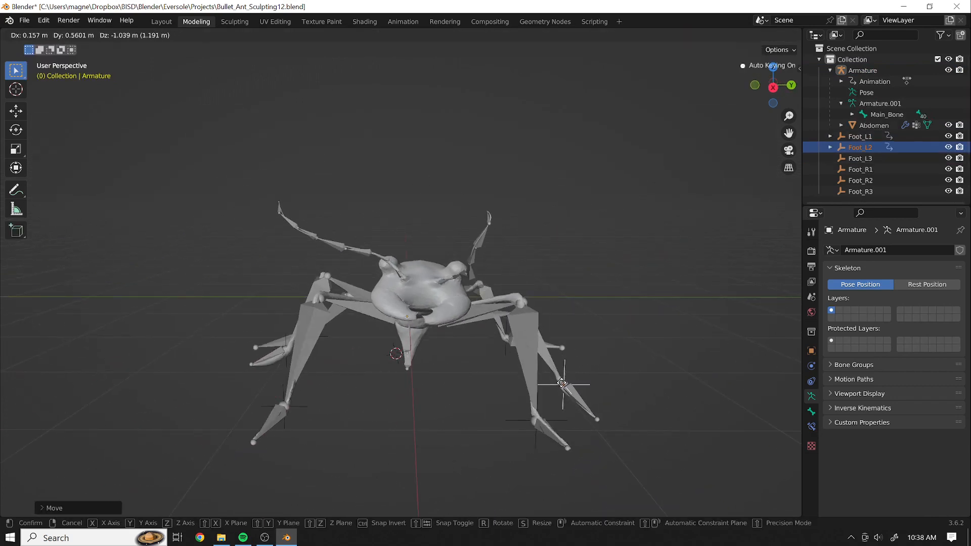
left_click(566, 390)
key("g")
left_click(528, 286)
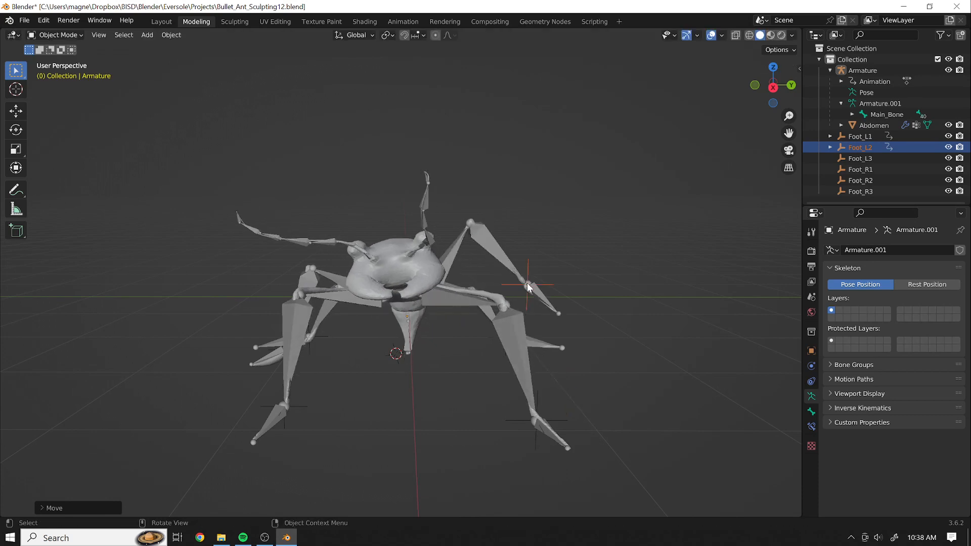
- Move the Foot_L1 empty inward to bend the front left leg toward the body
left_click(537, 413)
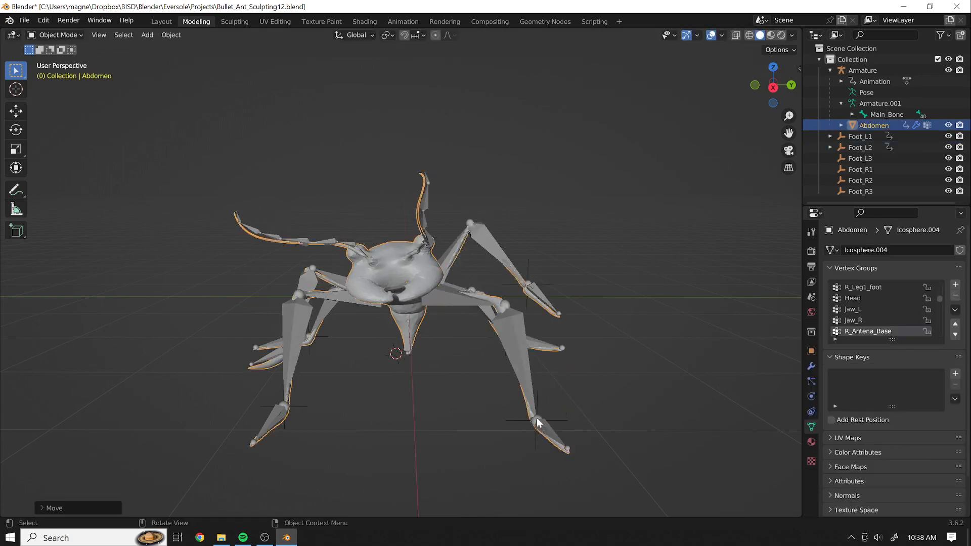
left_click(537, 423)
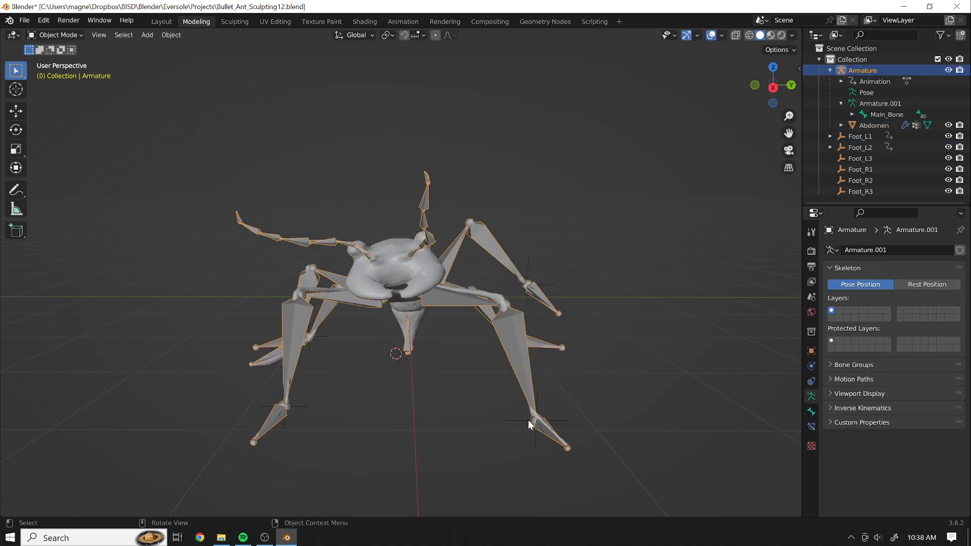
left_click(529, 423)
key("g")
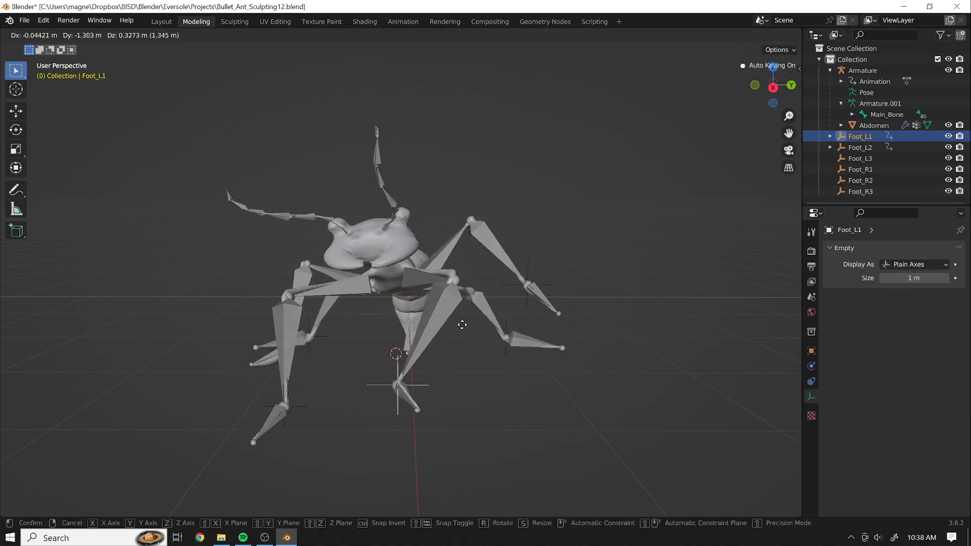
left_click(459, 373)
middle_click_drag(601, 383, 490, 326)
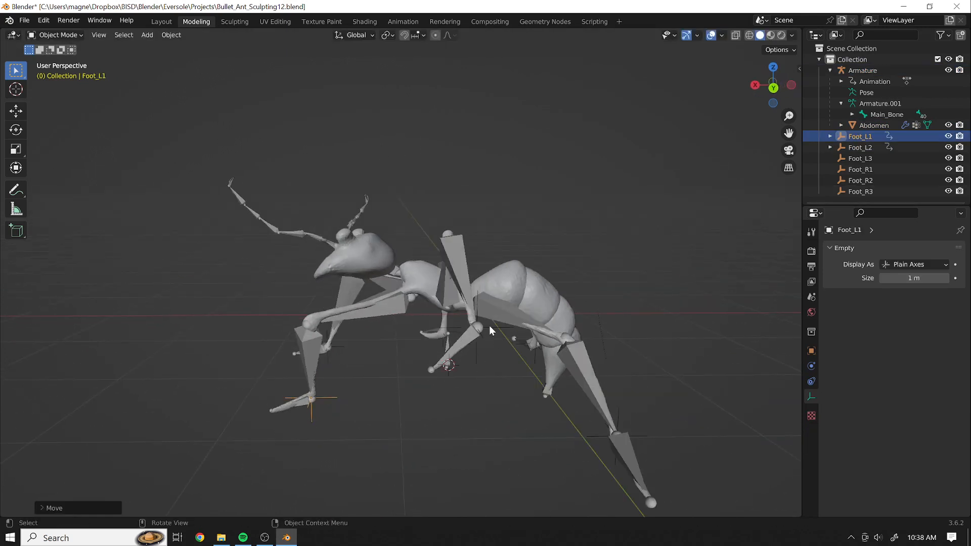
- Move the Foot_L2 empty forward and down to lower the middle left leg
left_click(487, 323)
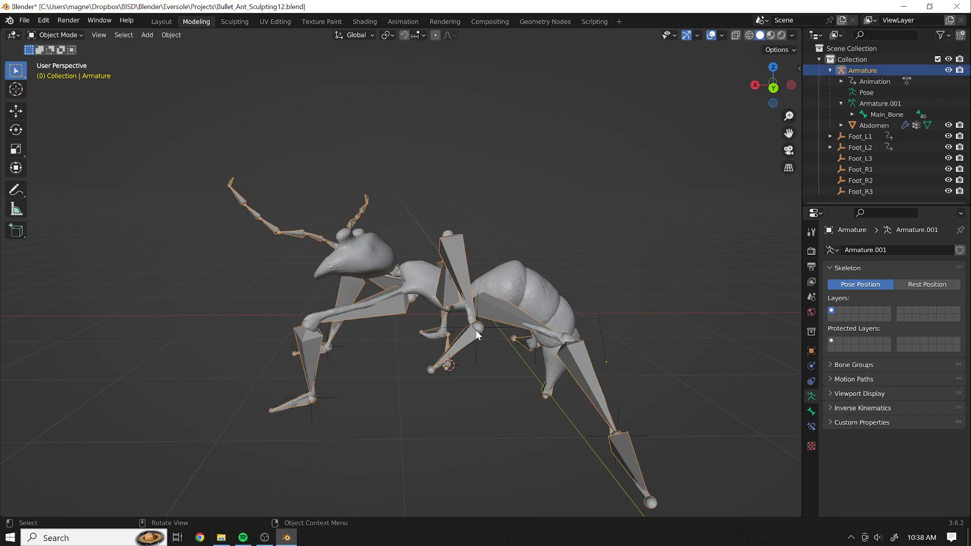
left_click(859, 137)
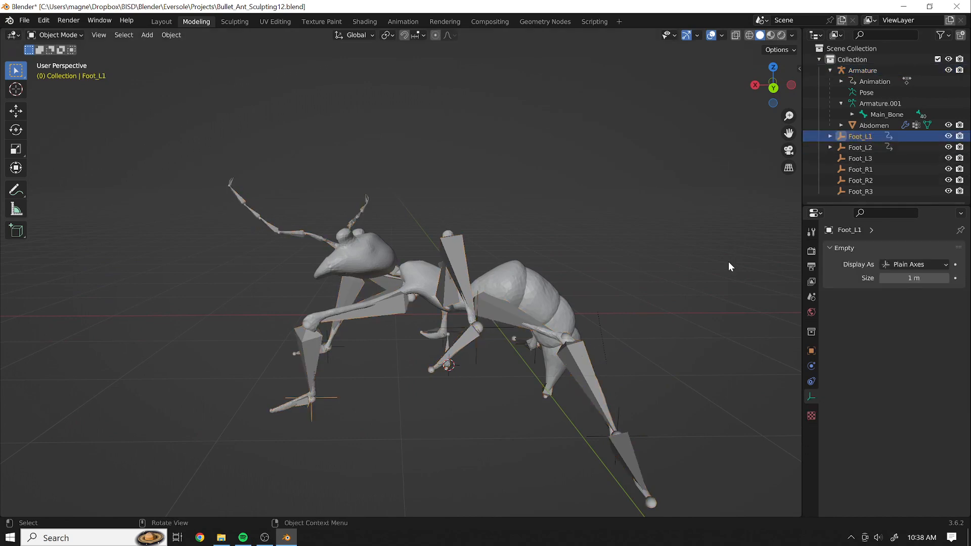
left_click(866, 147)
key("g")
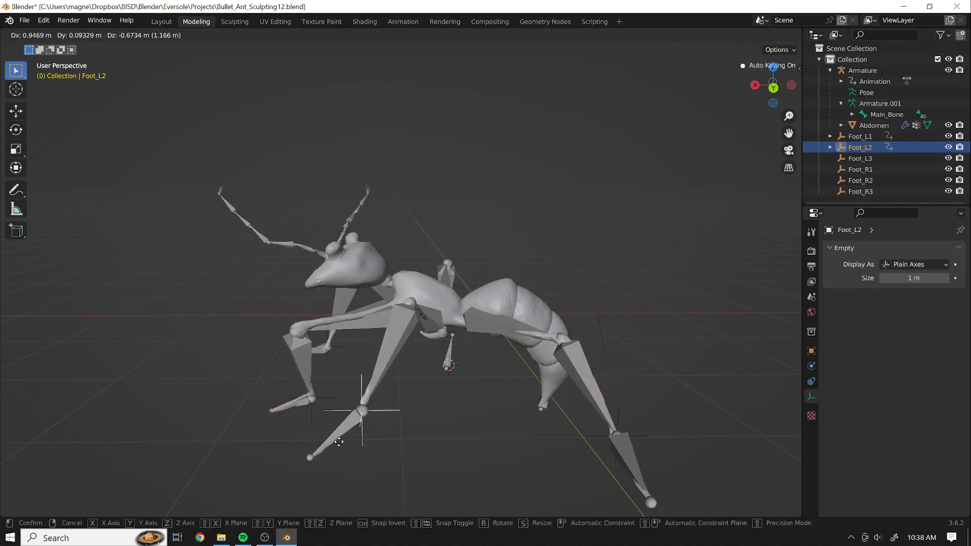
left_click(338, 439)
- Hide the armature and inspect the posed ant mesh from several angles
middle_click_drag(222, 392, 525, 299)
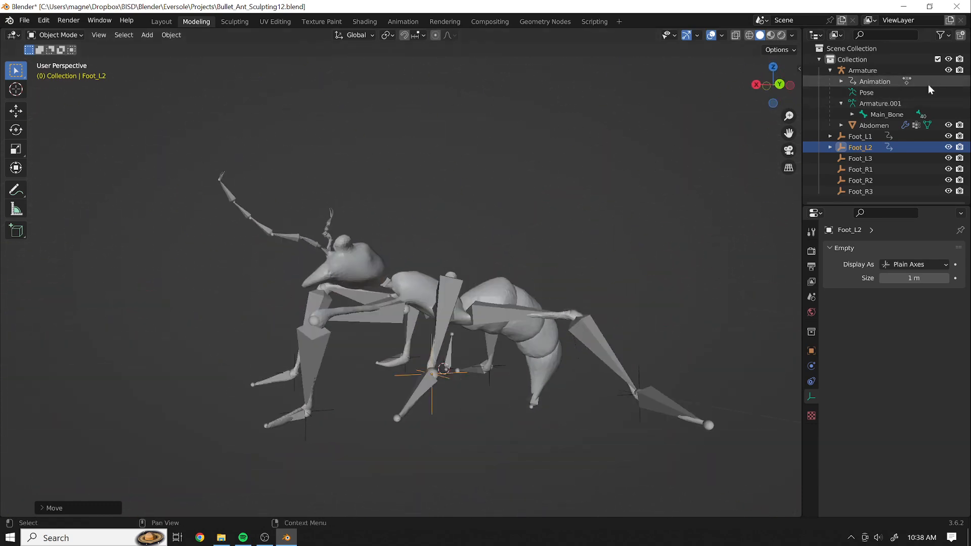
left_click(948, 70)
middle_click_drag(581, 217, 326, 208)
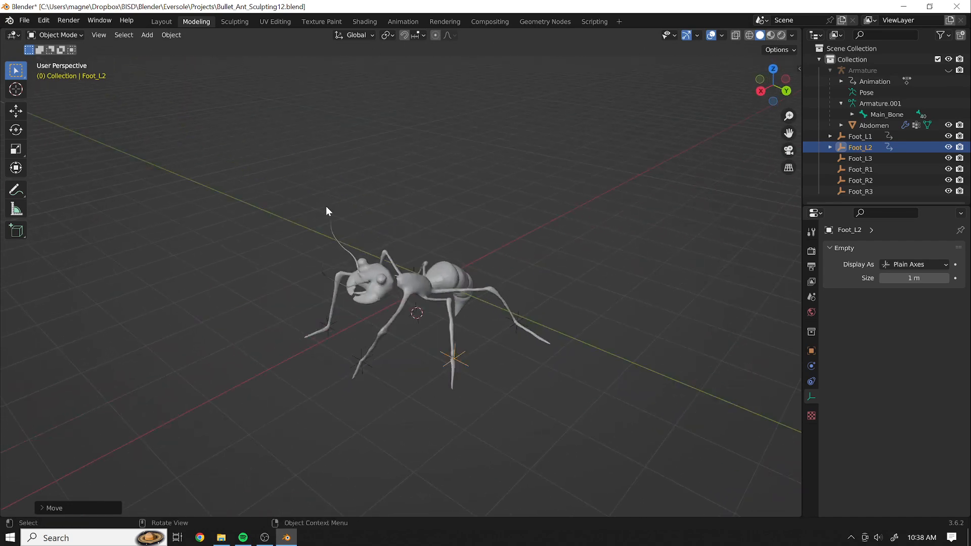
left_click(945, 71)
- Reopen Bullet_Ant_Sculpting12.blend without saving the pose changes, and display its Layout workspace
left_click(25, 21)
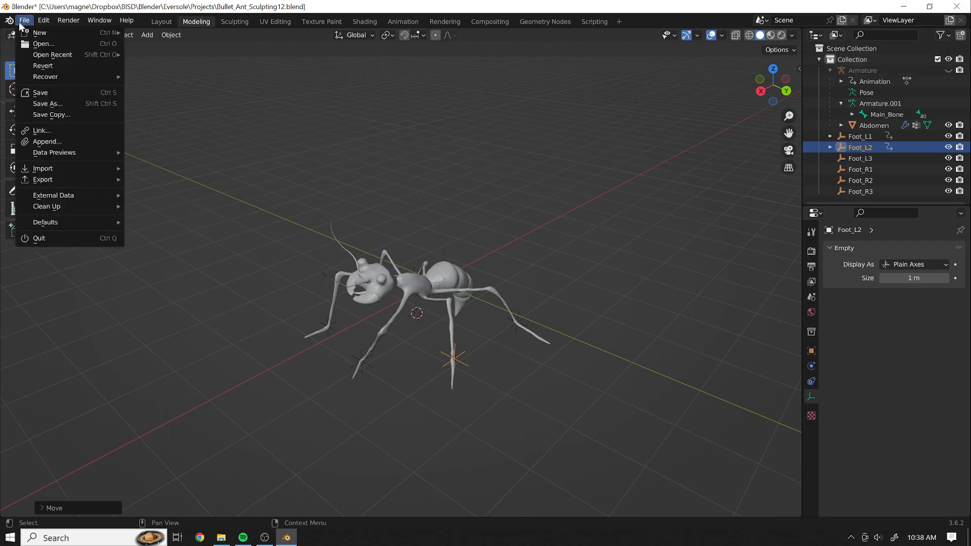
mouse_move(49, 53)
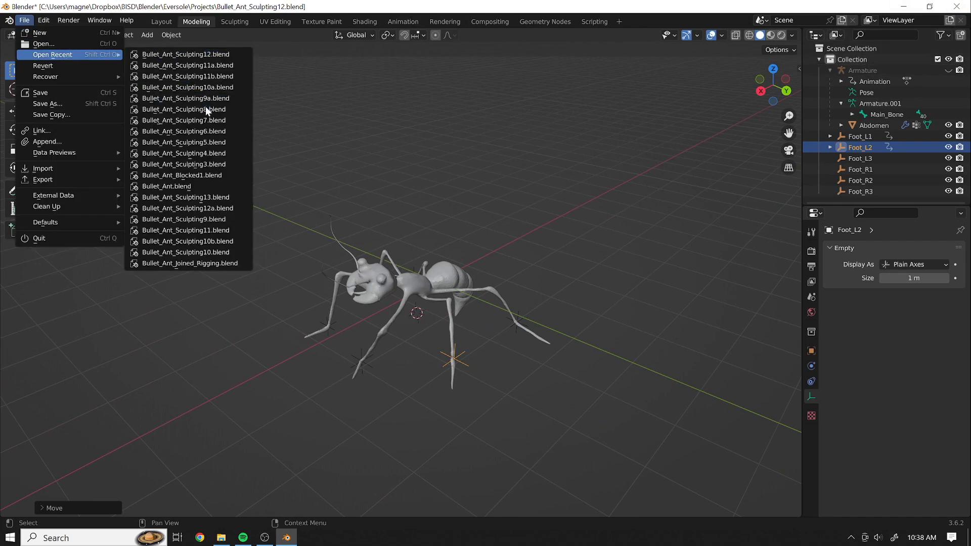
left_click(199, 55)
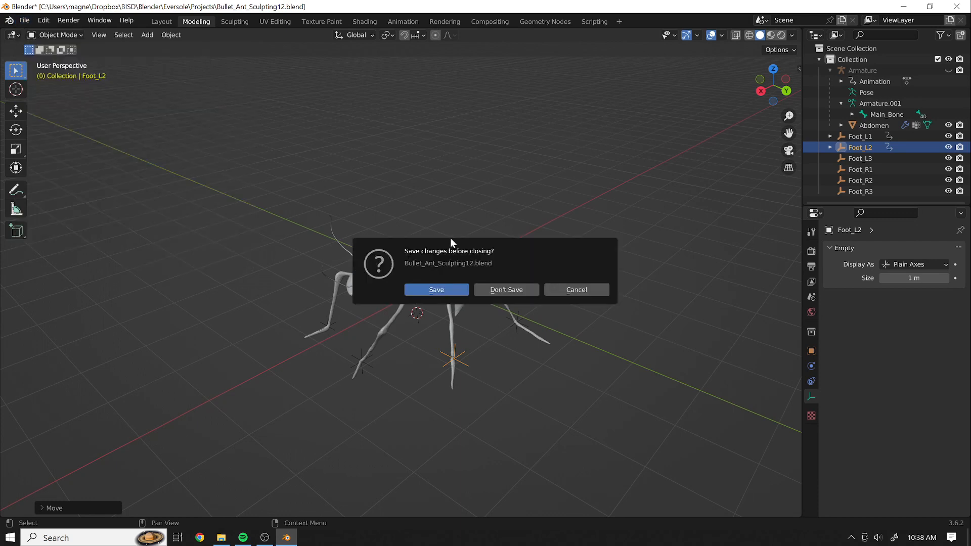
left_click(507, 290)
mouse_move(261, 308)
middle_mouse_down()
mouse_move(291, 329)
mouse_move(367, 323)
mouse_move(186, 82)
middle_mouse_up()
left_click(167, 22)
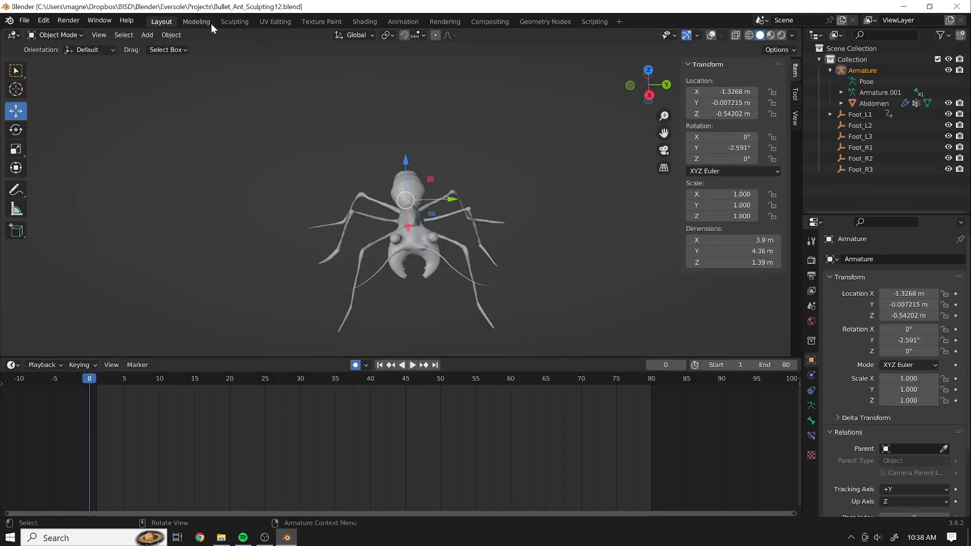
- Open Bullet_Ant_Sculpting13.blend from the Projects folder without saving changes to the current file
left_click(17, 20)
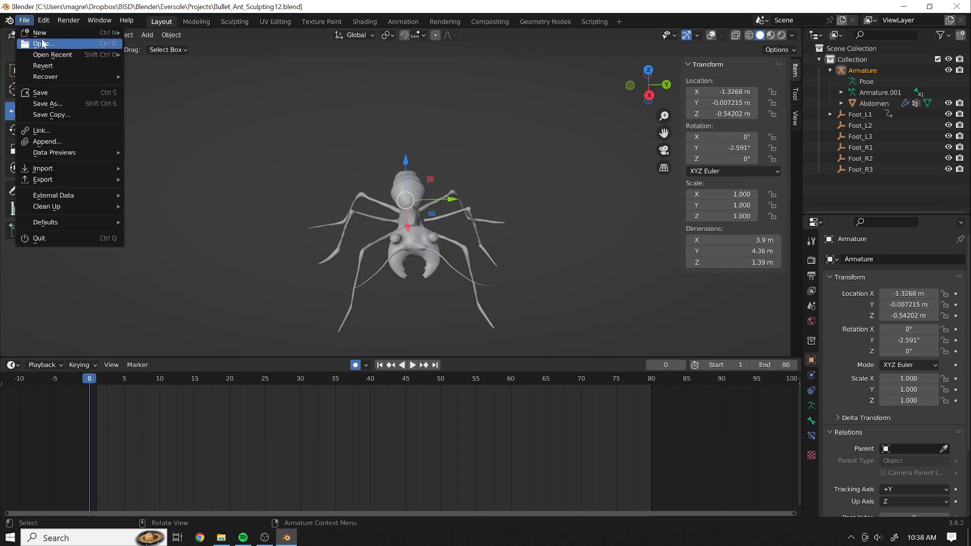
left_click(43, 42)
left_click(486, 291)
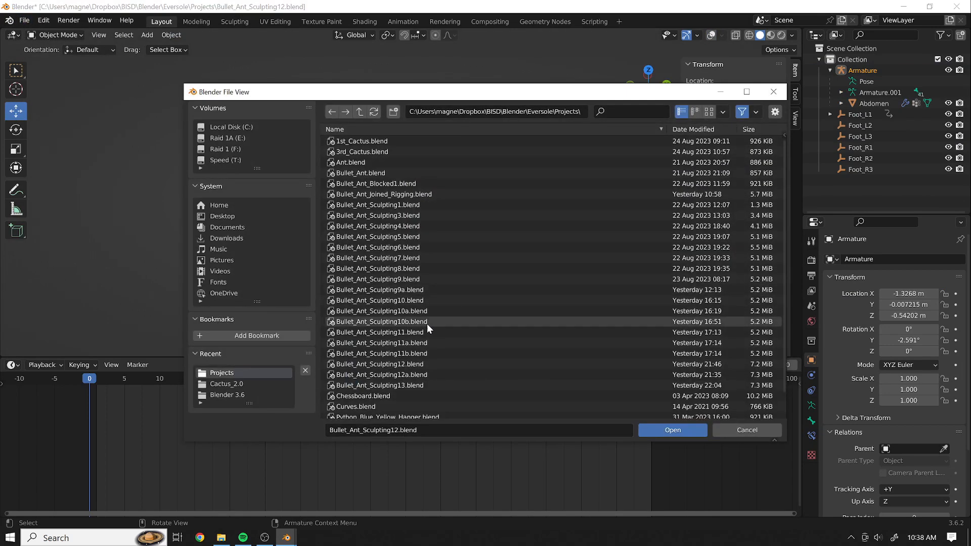
left_click(380, 387)
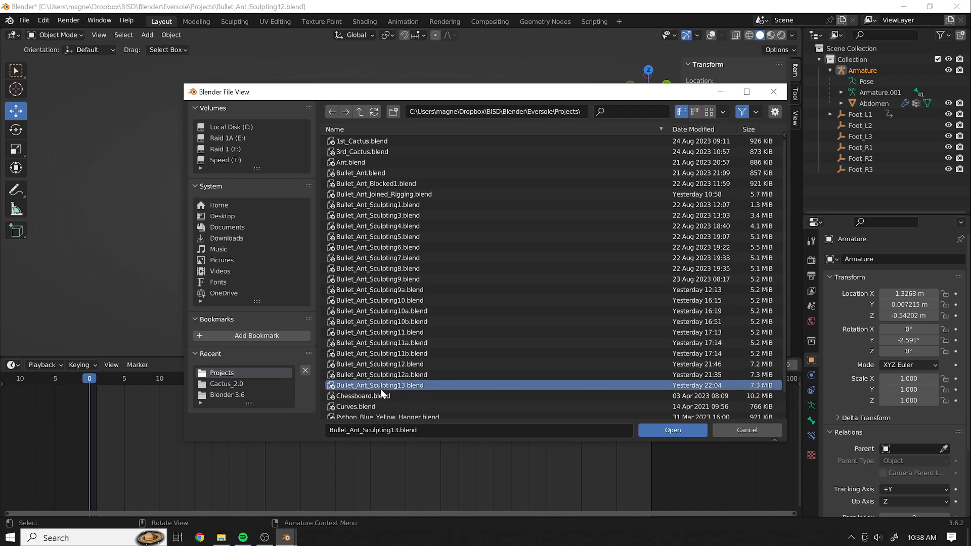
left_click(663, 430)
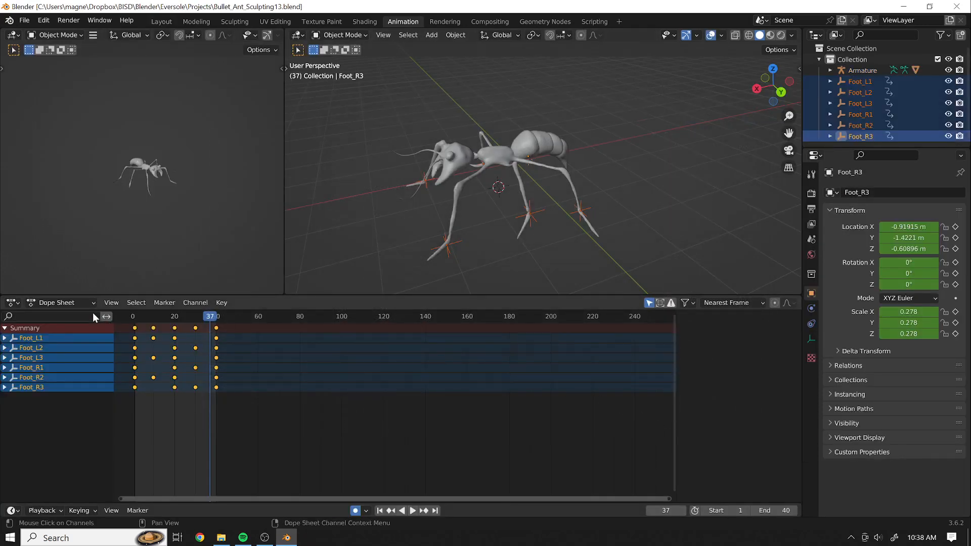
- Play the ant's walk animation and examine the leg movement from several angles
left_click(415, 511)
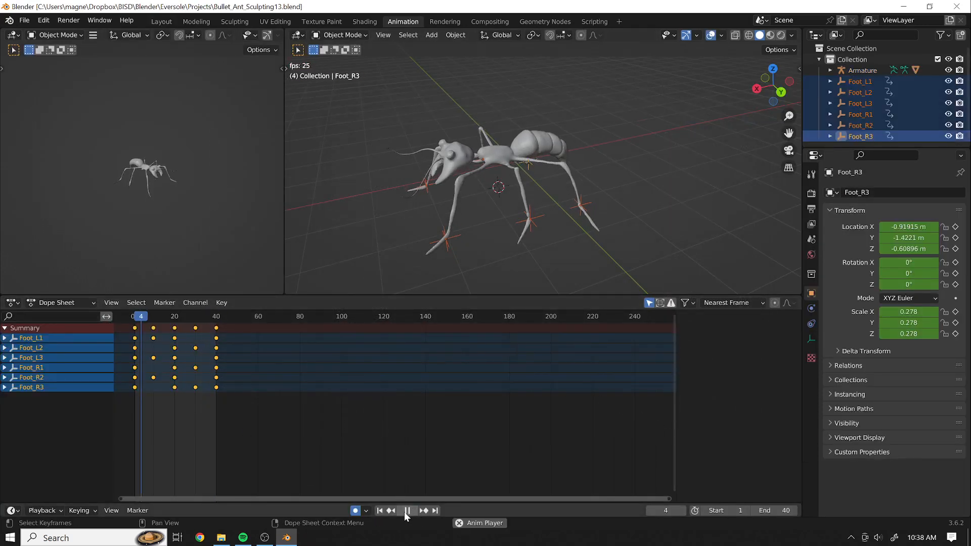
middle_click_drag(333, 196, 488, 126)
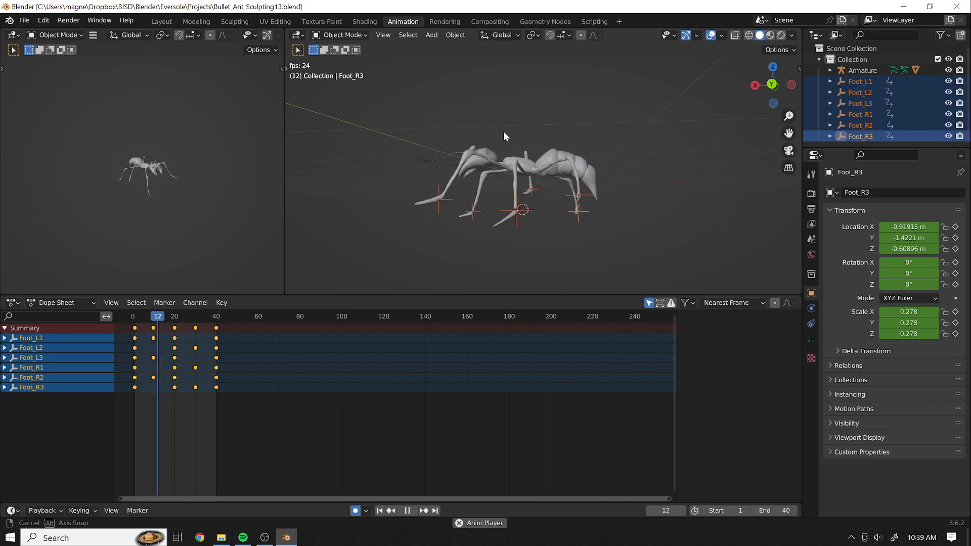
middle_click_drag(503, 131, 511, 196)
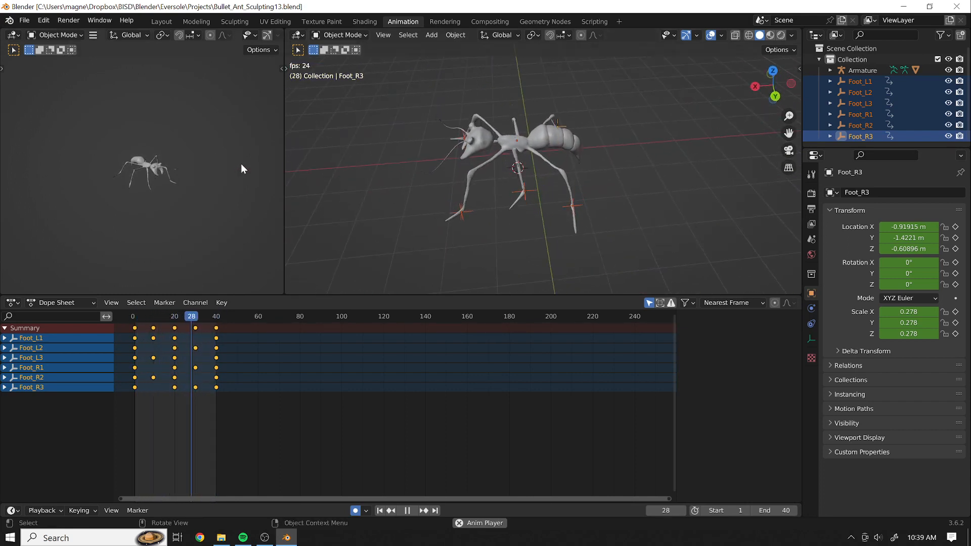
middle_click_drag(341, 202, 362, 162)
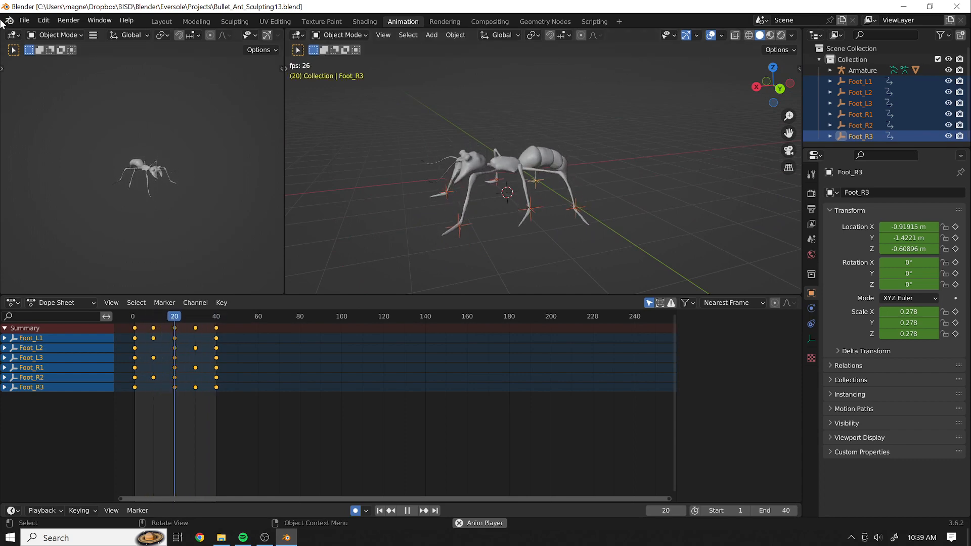
- Create a new file from the General template
left_click(24, 20)
mouse_move(51, 34)
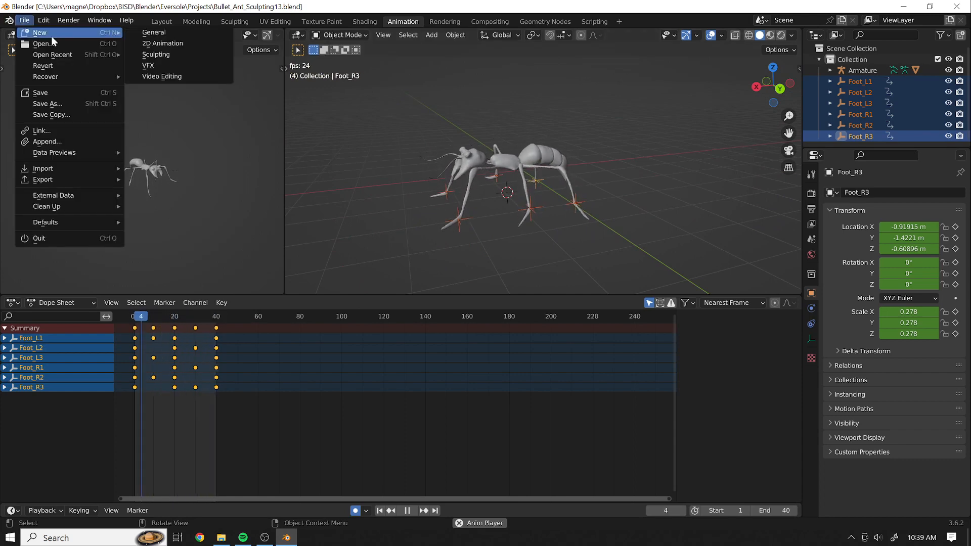
left_click(151, 34)
- Deselect the default cube in the new scene
middle_click_drag(256, 360, 551, 393)
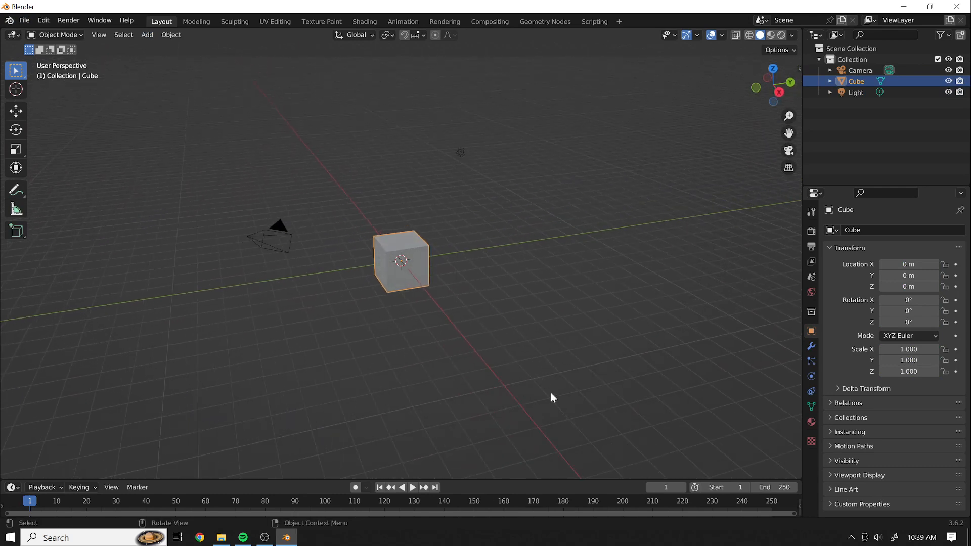
left_click_drag(551, 392, 220, 132)
left_click(499, 373)
left_click(375, 264)
mouse_move(390, 351)
middle_mouse_down()
mouse_move(419, 354)
mouse_move(405, 340)
middle_mouse_up()
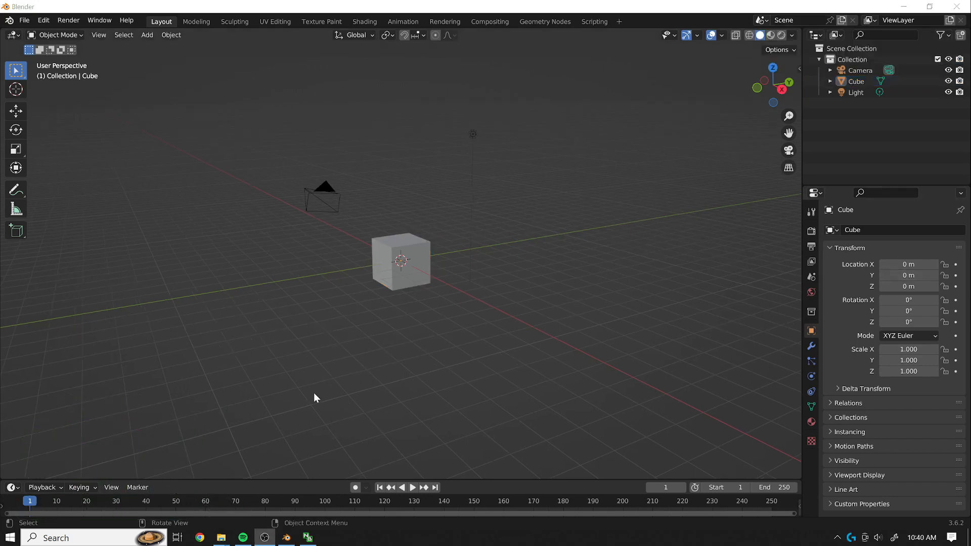
- Examine the default cube scene from several angles and at different zoom distances
middle_click_drag(512, 197, 478, 224)
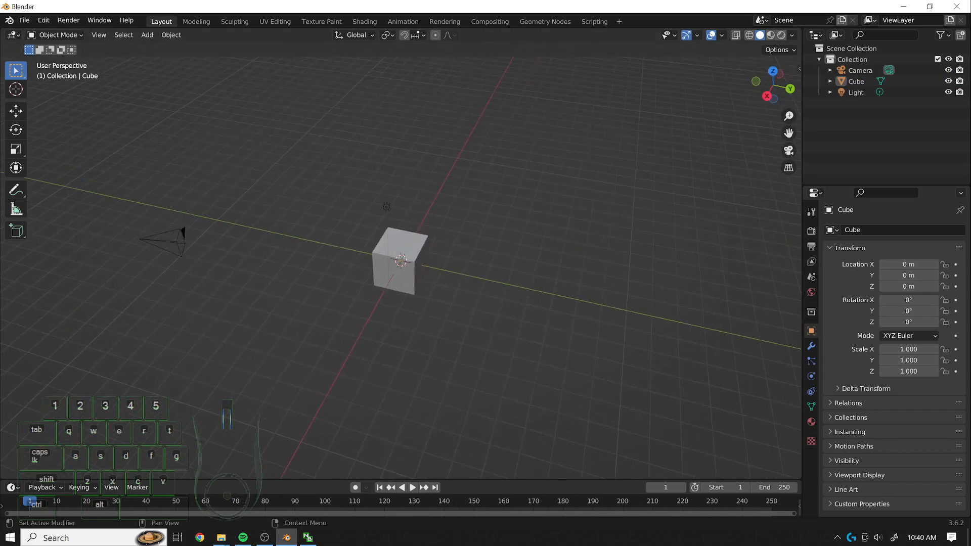
middle_click_drag(509, 214, 482, 219)
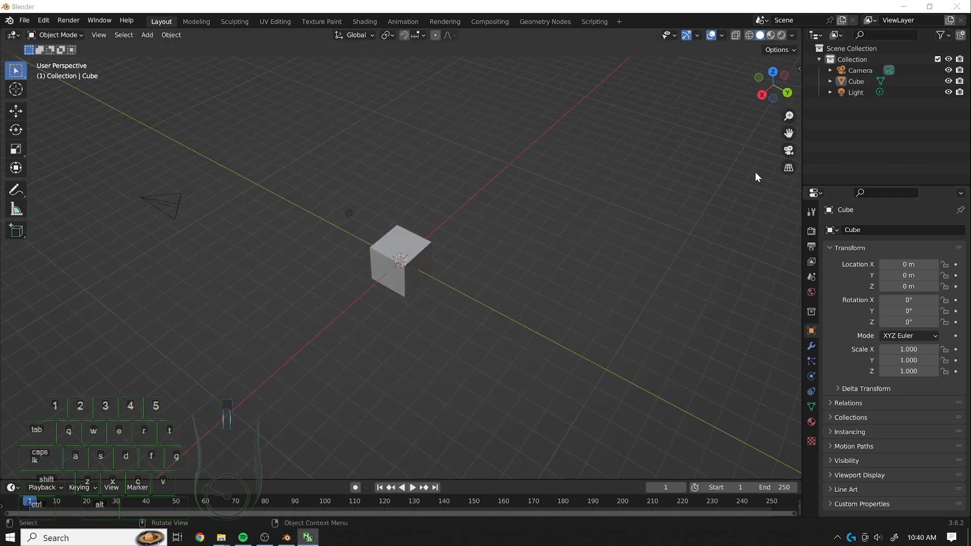
middle_click_drag(558, 135, 469, 238)
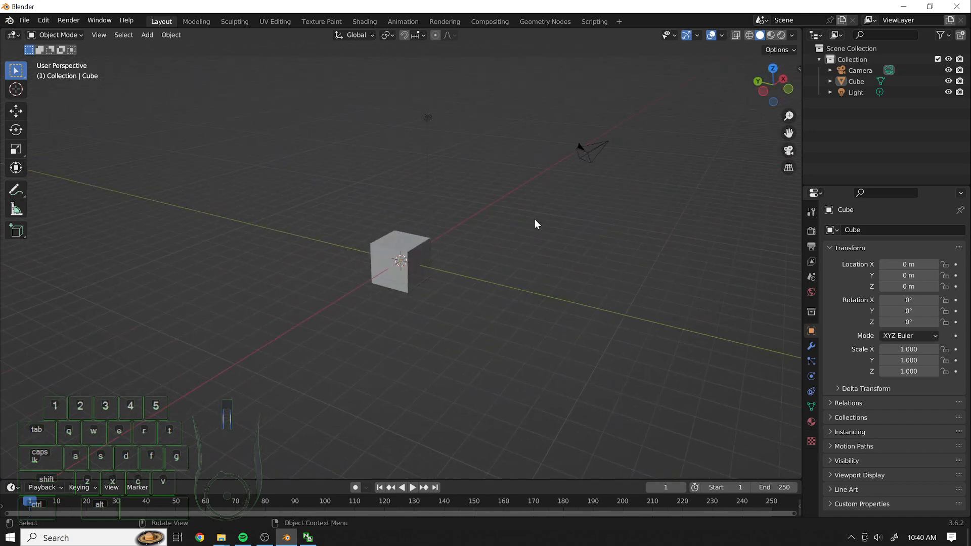
scroll(488, 243, "down", 4)
scroll(488, 243, "up", 7)
scroll(484, 218, "up", 2)
scroll(487, 218, "down", 6)
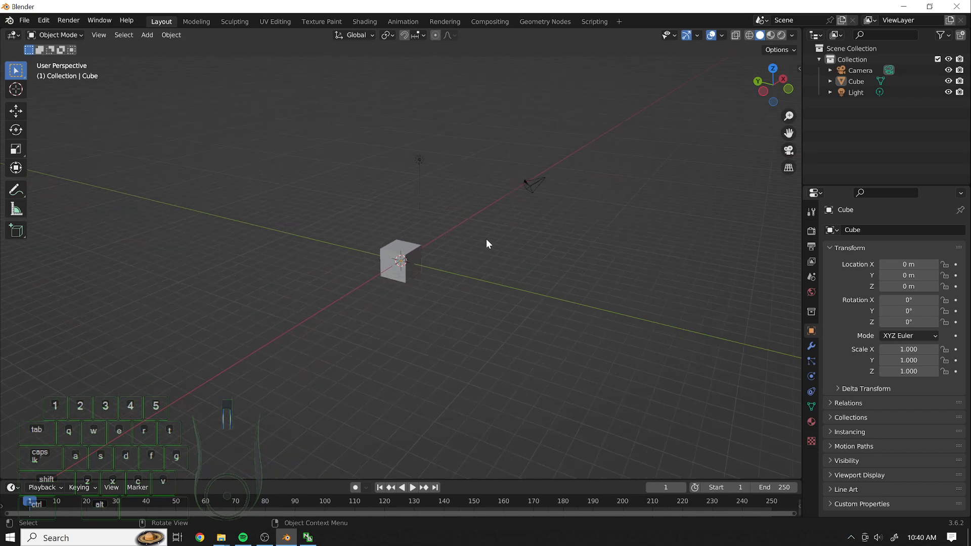
scroll(487, 238, "up", 3)
scroll(487, 240, "up", 2)
scroll(564, 212, "down", 4)
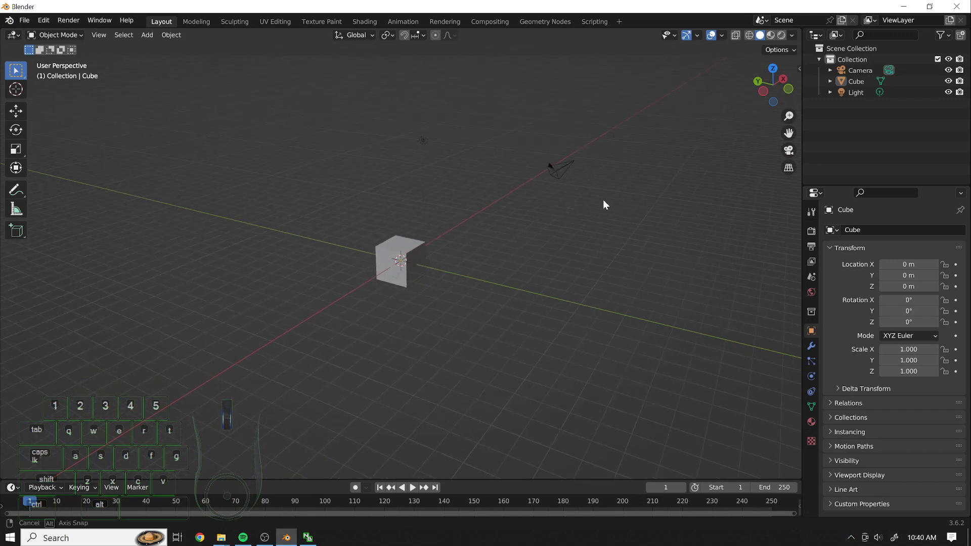
- Compare the cube scene in the front and back orthographic views, switching between them repeatedly
middle_click_drag(603, 204, 517, 228)
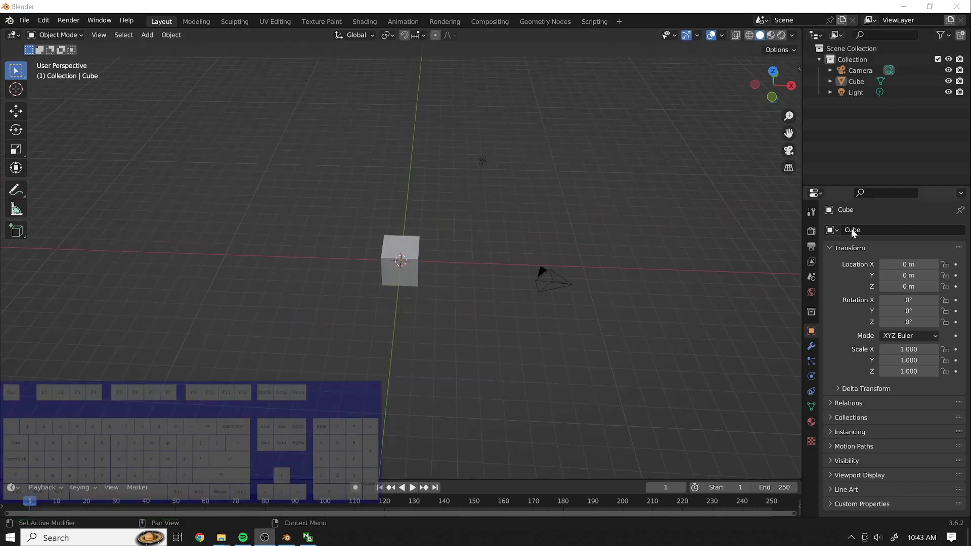
middle_click_drag(493, 172, 497, 205)
scroll(497, 206, "up", 1)
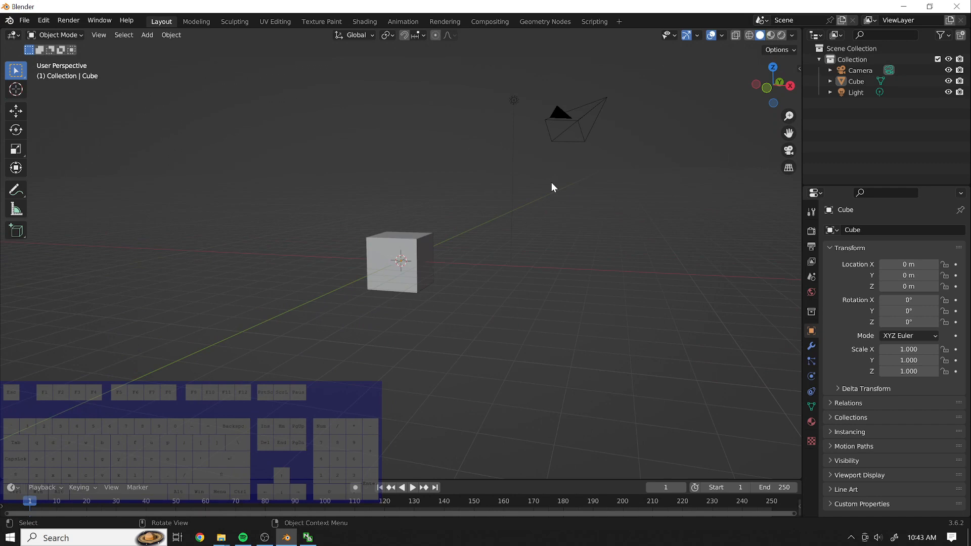
key("KP_1")
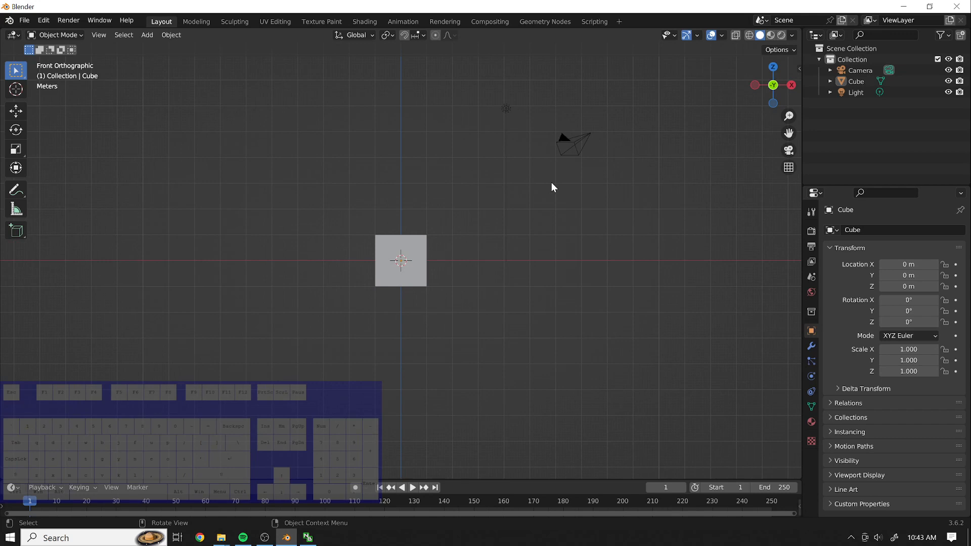
key("ctrl+KP_1")
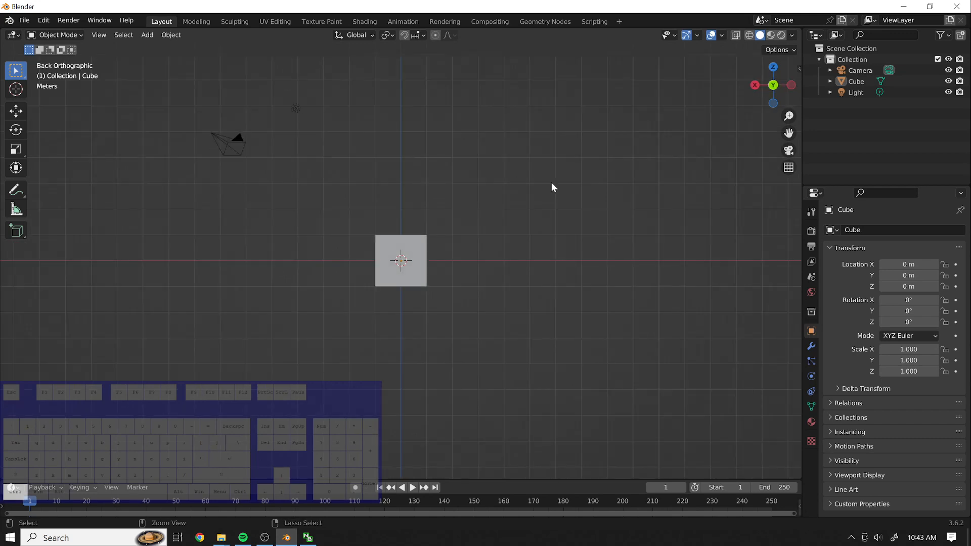
key("KP_1")
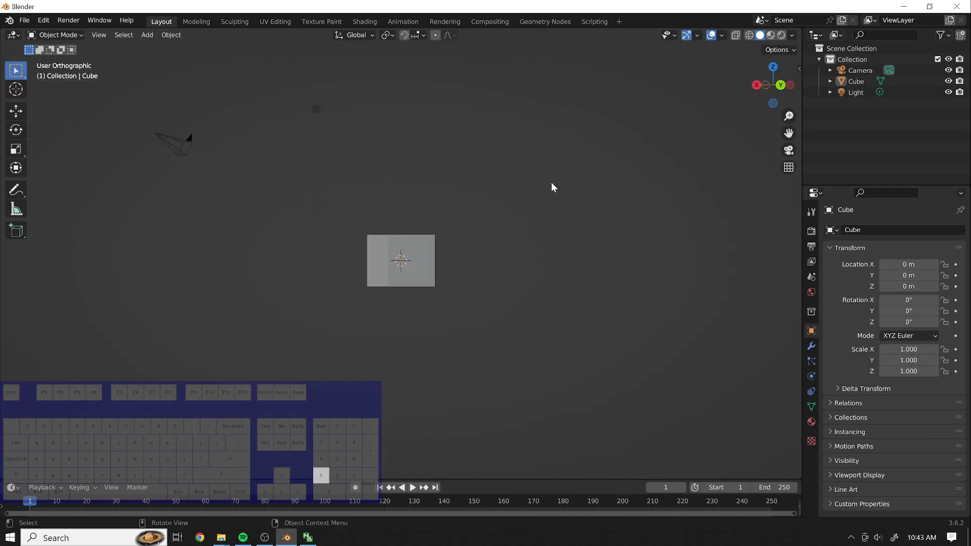
key("ctrl+KP_1")
key("KP_1")
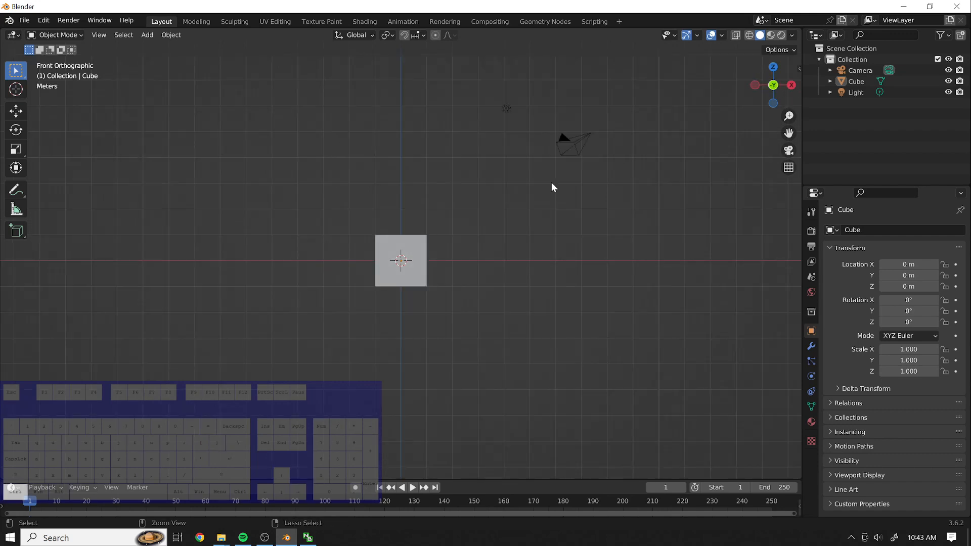
key("ctrl+KP_1")
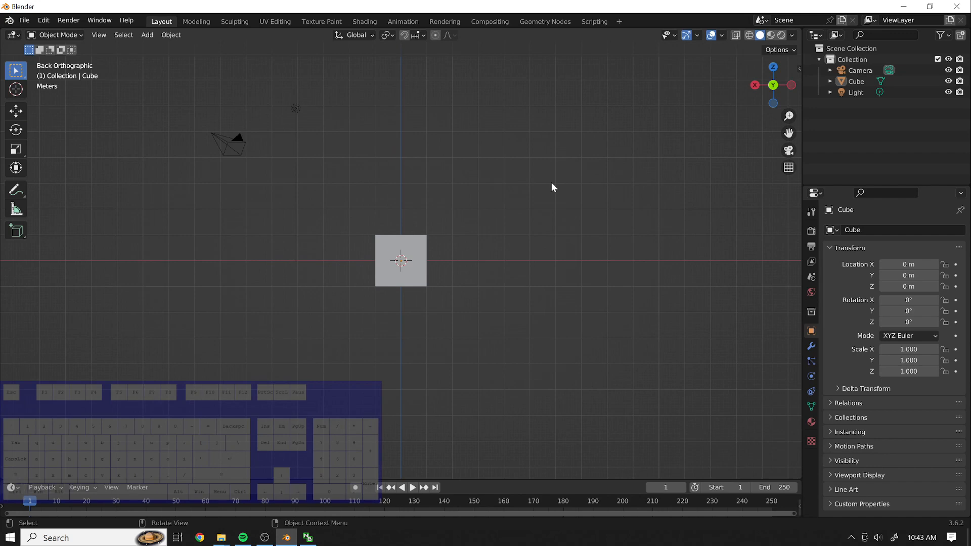
- Compare the cube scene in the right and left orthographic views, switching between them repeatedly
key("KP_3")
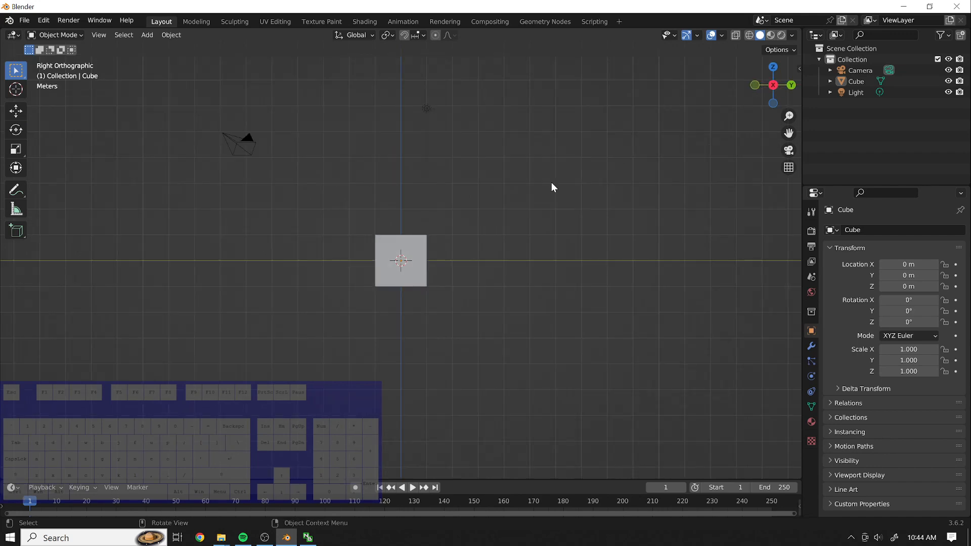
key("ctrl+KP_3")
key("KP_3")
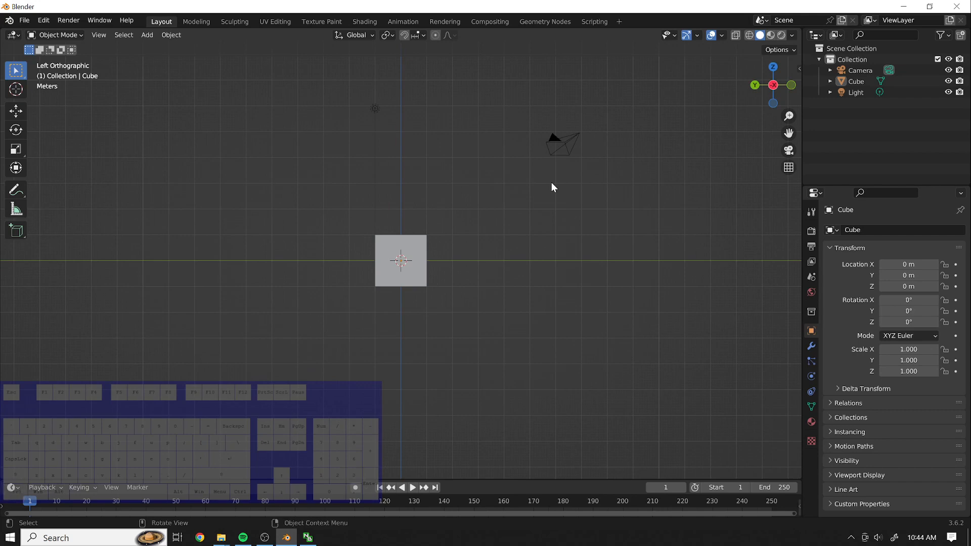
key("ctrl+KP_3")
key("KP_3")
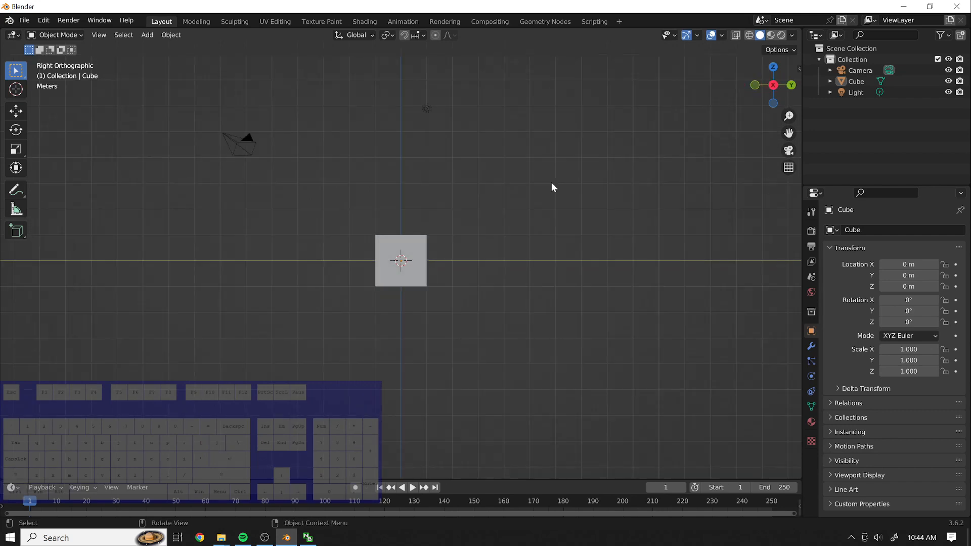
key("ctrl+KP_3")
key("KP_3")
key("ctrl+KP_3")
key("KP_3")
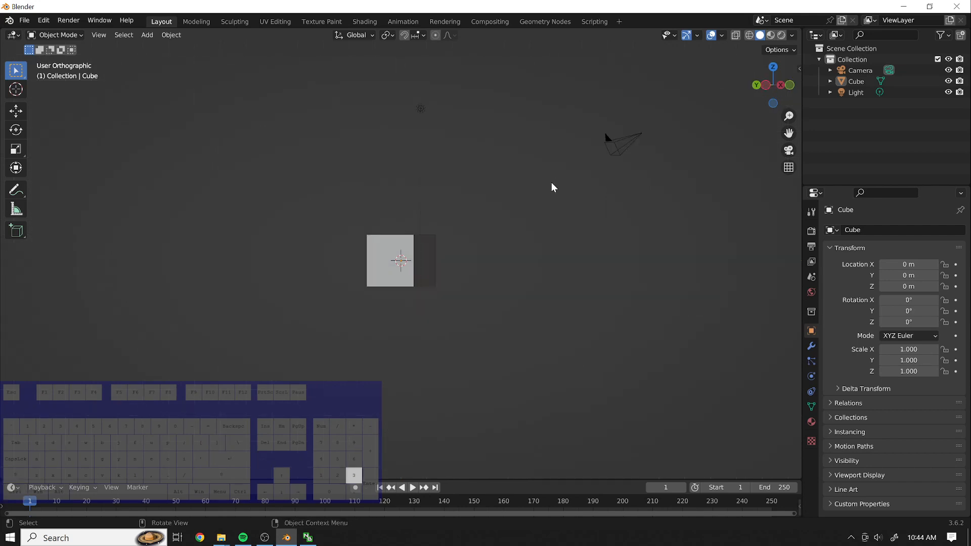
key("ctrl+KP_3")
- View the cube scene from the front and back, then compare the top and bottom orthographic views
key("KP_1")
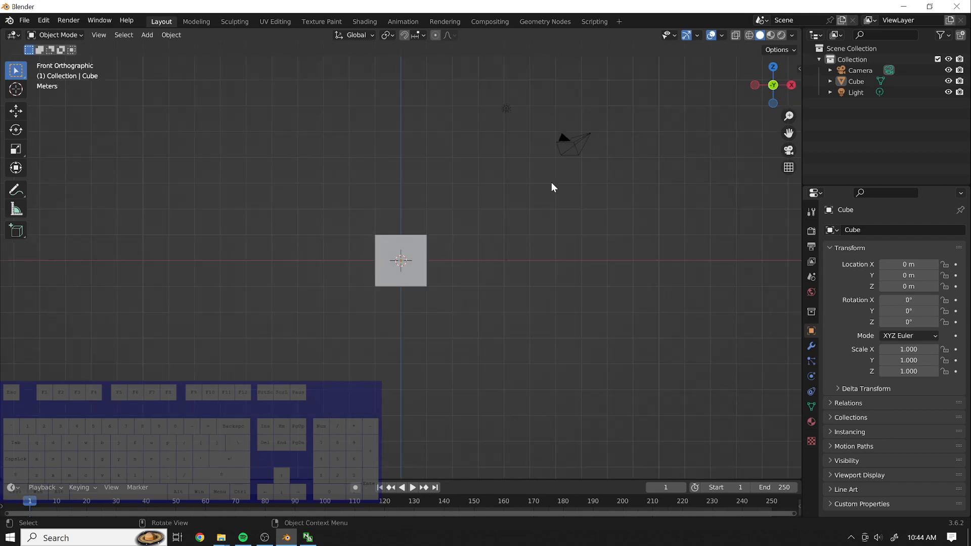
key("ctrl+KP_1")
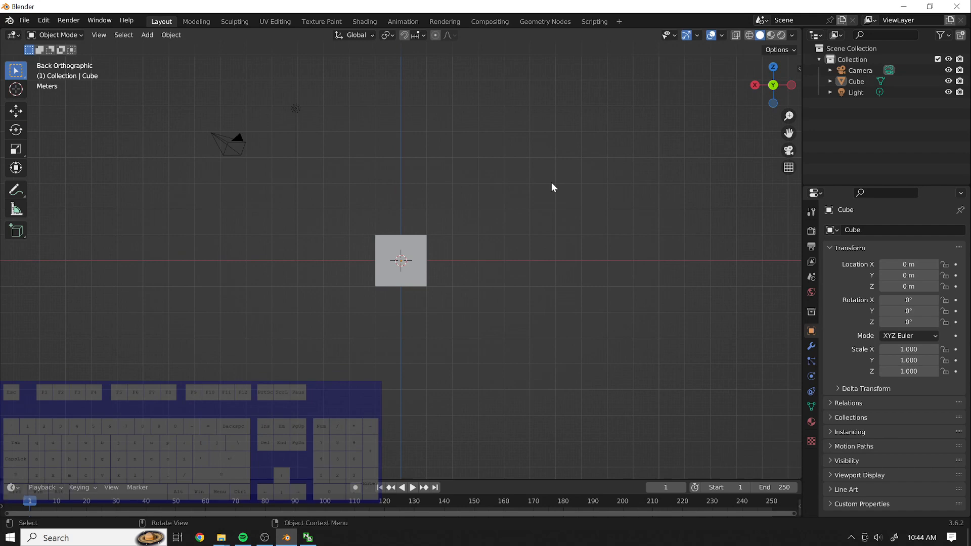
key("KP_7")
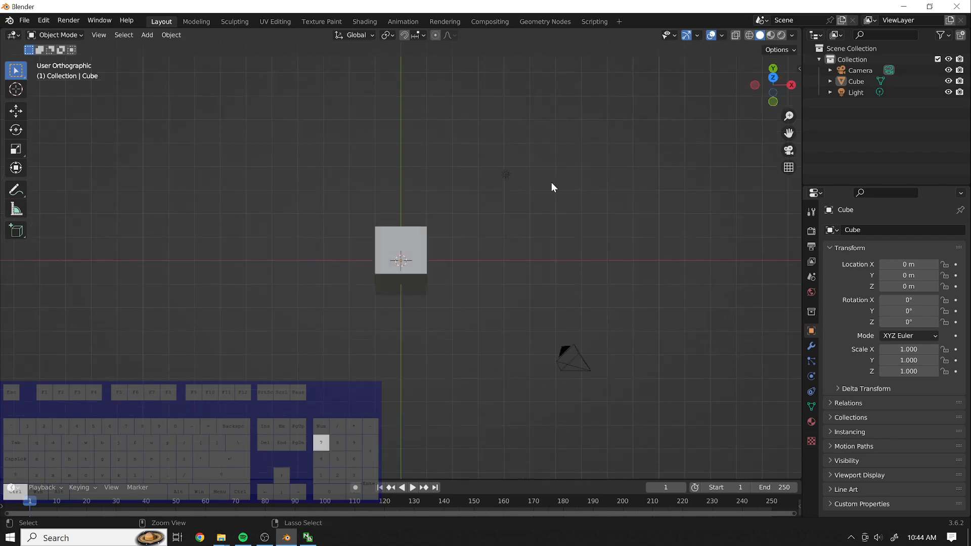
key("ctrl+KP_7")
key("KP_7")
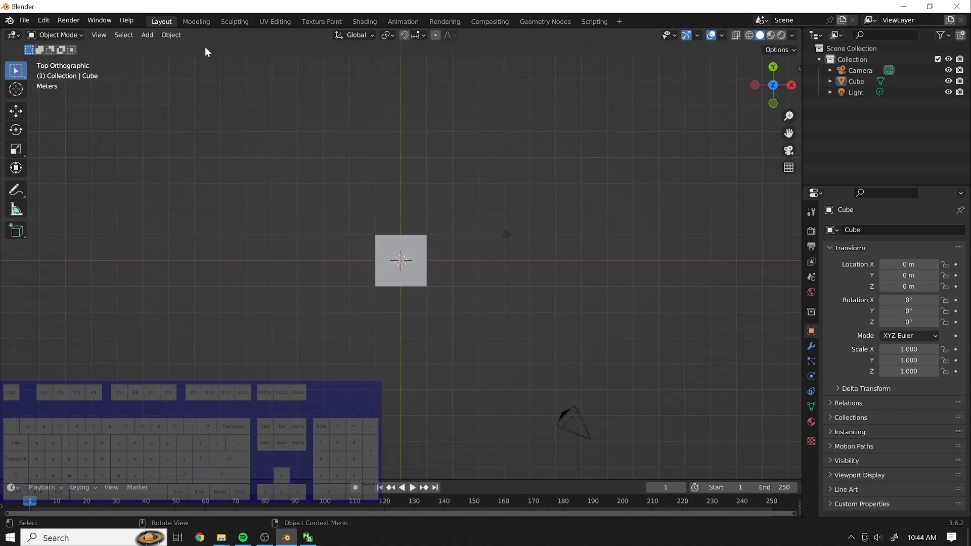
- Delete the default cube, light and camera so that the scene is empty
middle_click_drag(632, 229, 471, 262)
left_click_drag(471, 262, 276, 189)
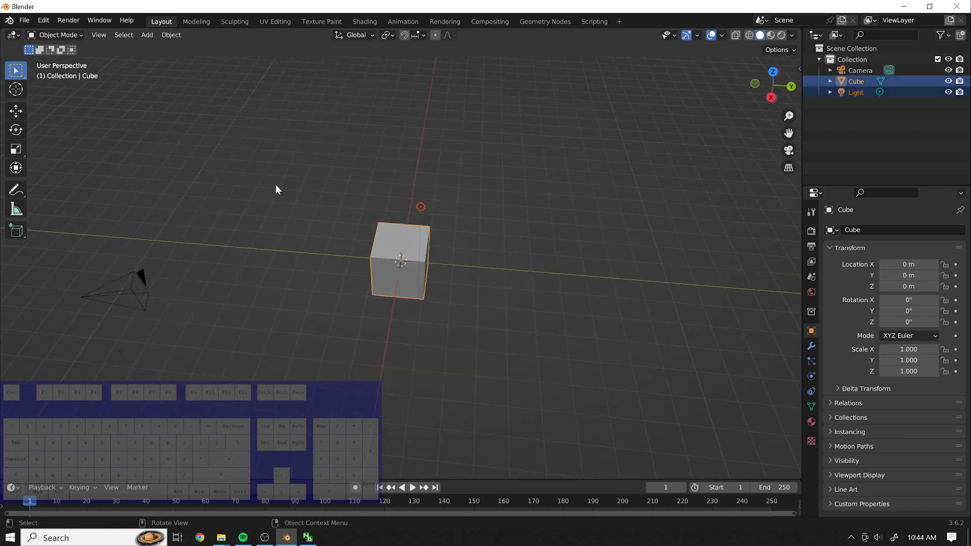
key("Delete")
left_click_drag(341, 392, 81, 229)
key("Delete")
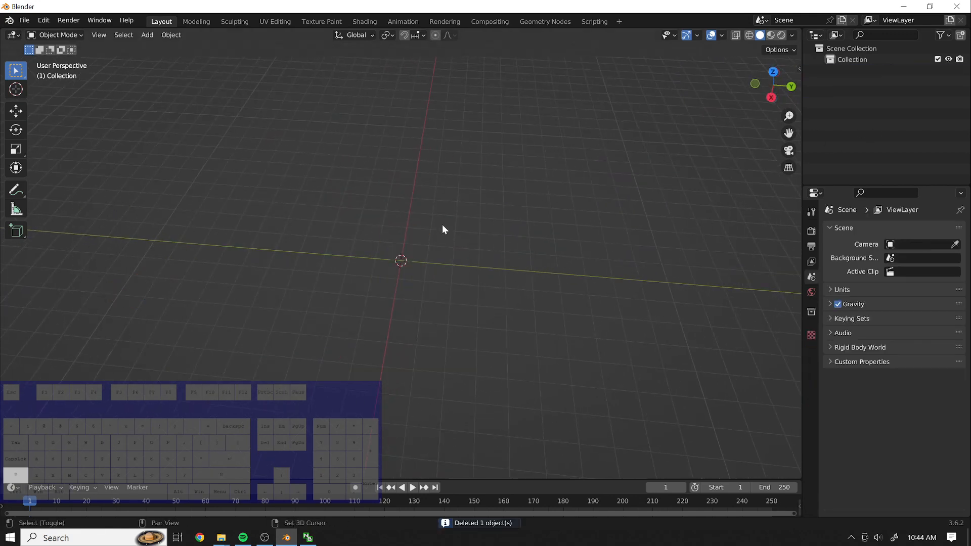
- Add a cylinder mesh at the world origin
key("shift+a")
mouse_move(459, 232)
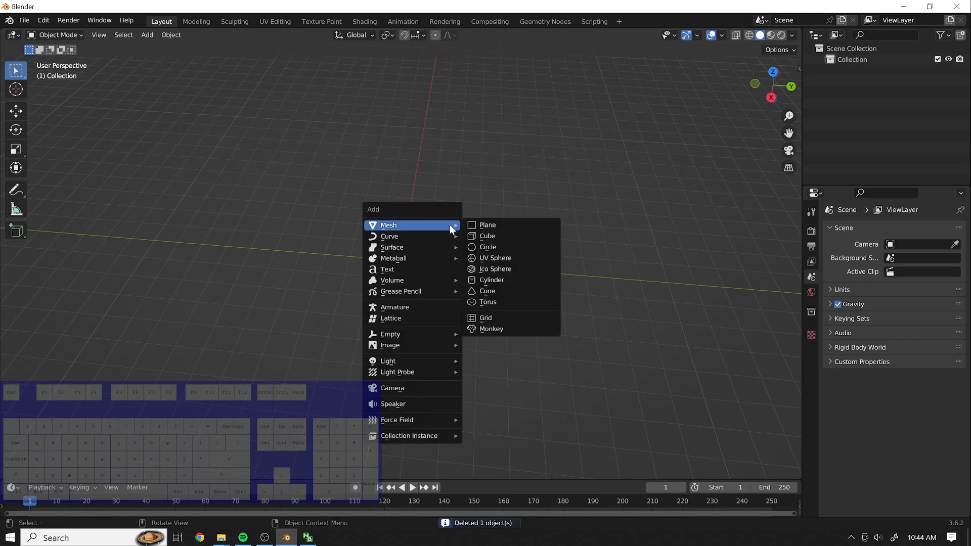
left_click(500, 283)
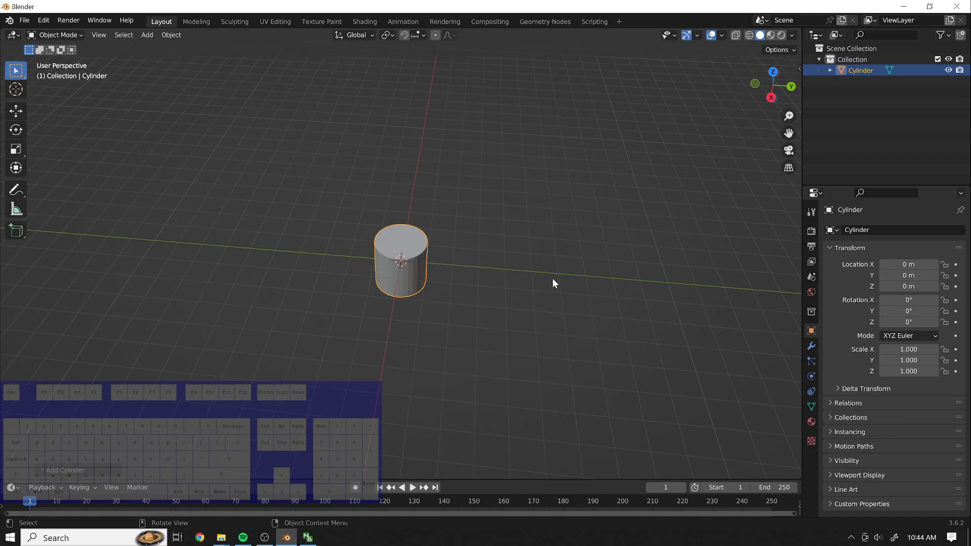
- Place the 3D cursor on top of the cylinder and add an ico sphere there
right_click(398, 229, "shift")
key("shift+a")
mouse_move(435, 222)
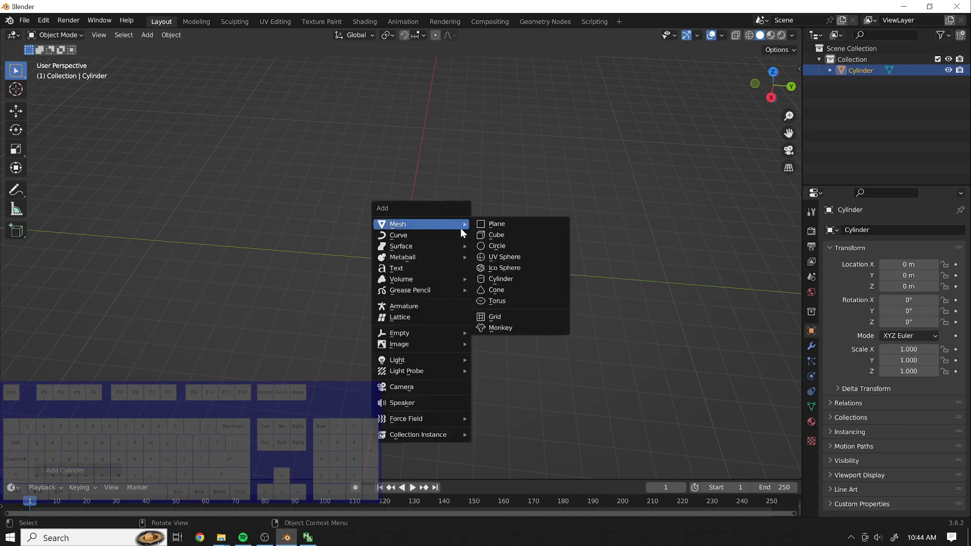
left_click(518, 268)
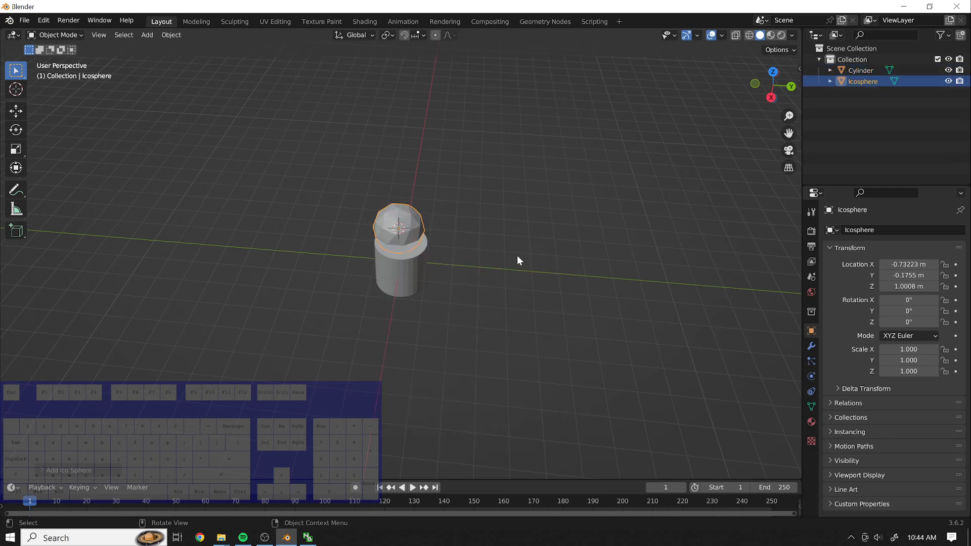
- Move the ico sphere up above the cylinder, to about X -0.90 m, Y -0.12 m, Z 1.50 m
middle_click_drag(517, 256, 423, 211)
key("g")
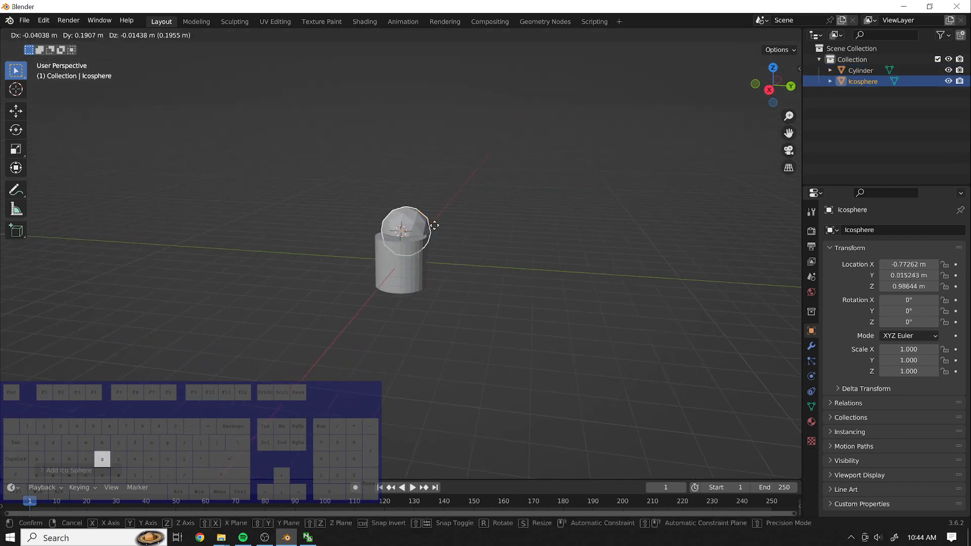
left_click(432, 216)
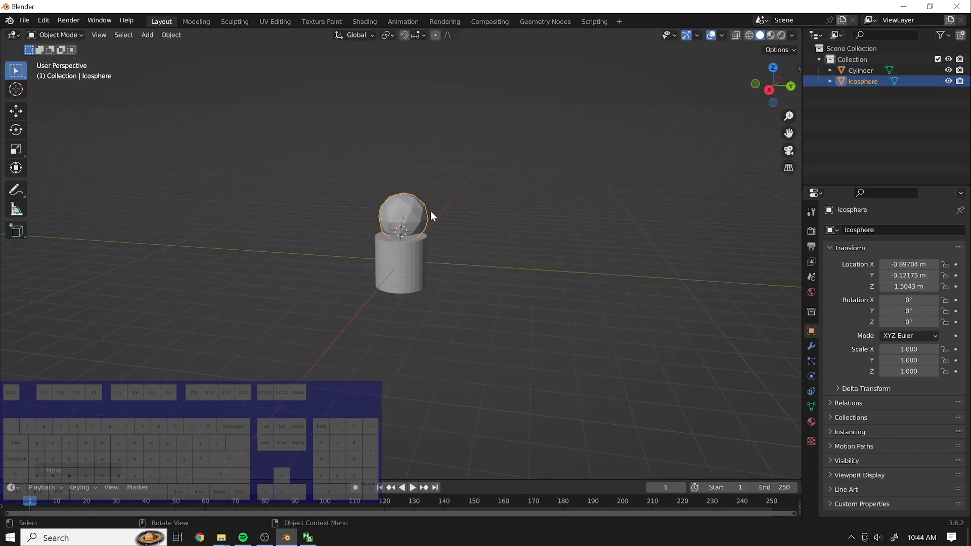
- Place the 3D cursor beside the cylinder at about X -0.20 m, Y 2.67 m, Z -0.02 m and add a cone there
middle_click_drag(510, 235, 517, 228)
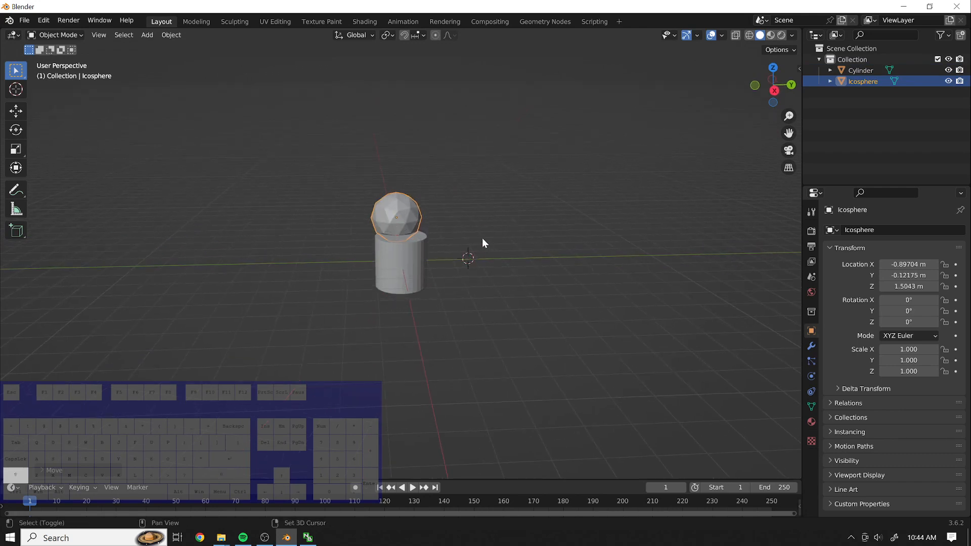
key("shift+a")
mouse_move(455, 249)
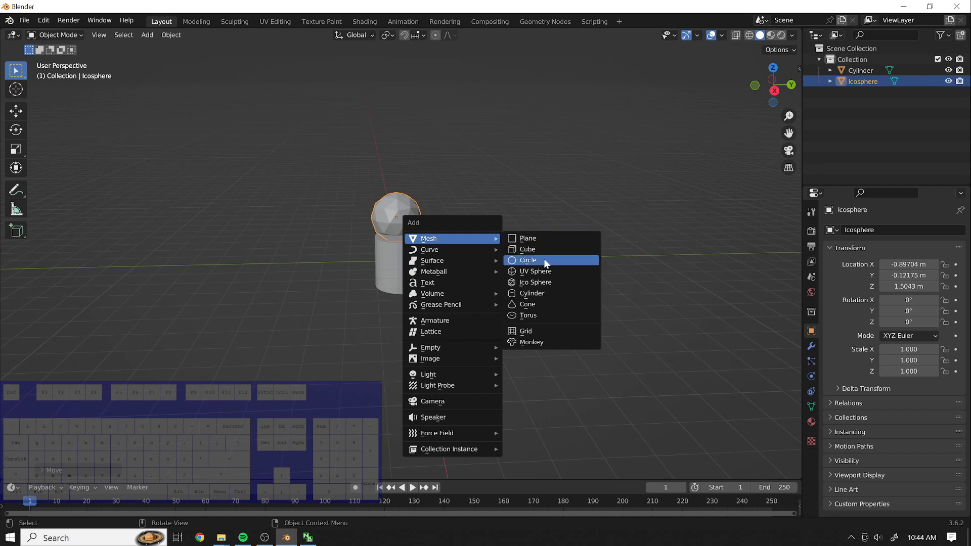
left_click(539, 303)
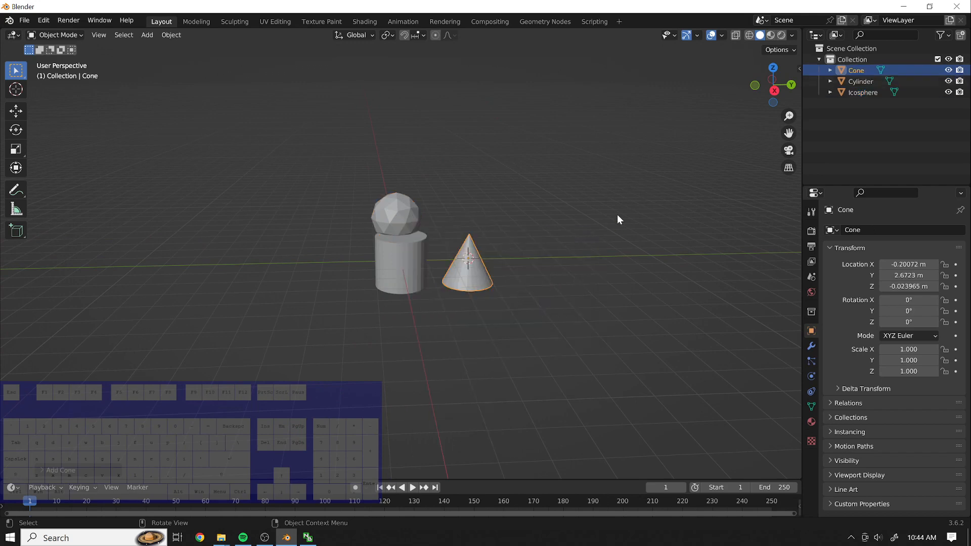
- Compare the cylinder, ico sphere and cone in the front and back orthographic views
key("KP_1")
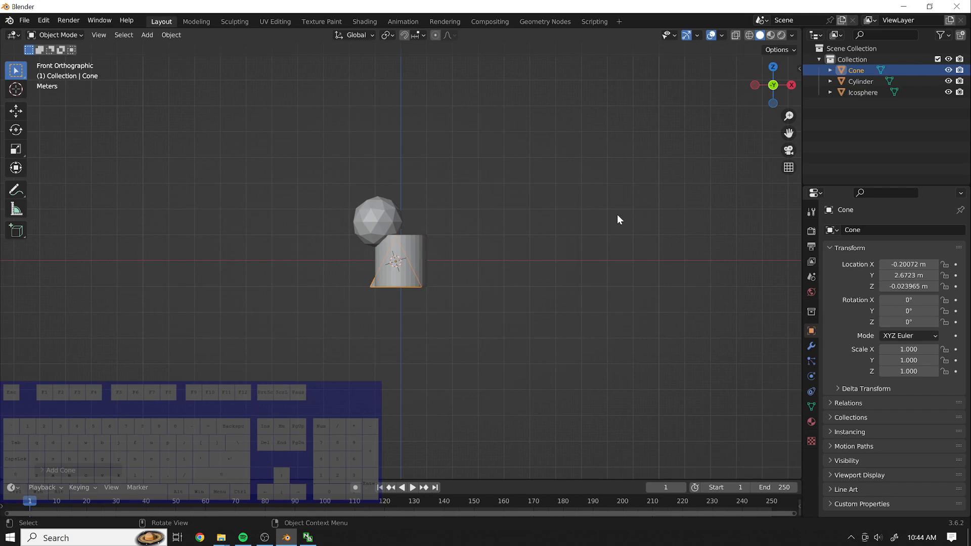
key("ctrl")
key("ctrl+KP_1")
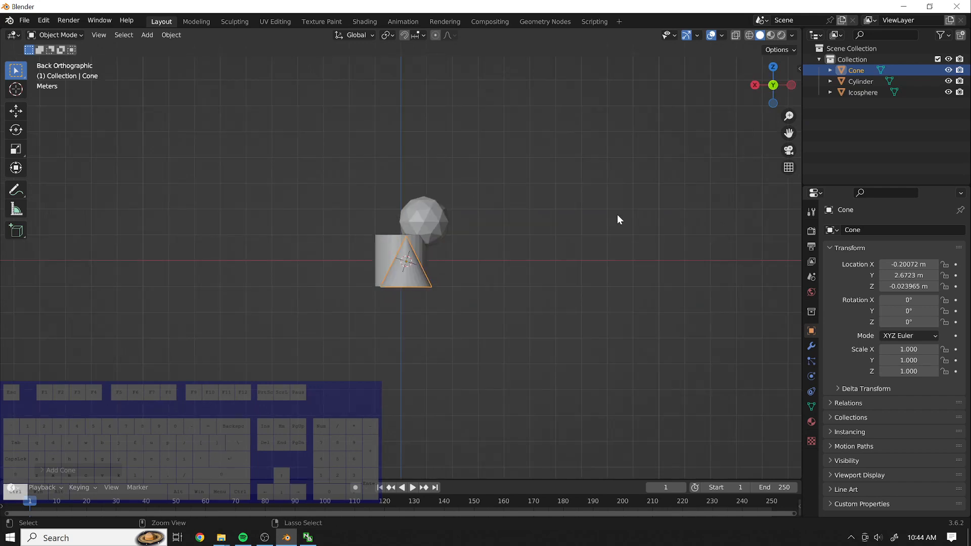
key("KP_1")
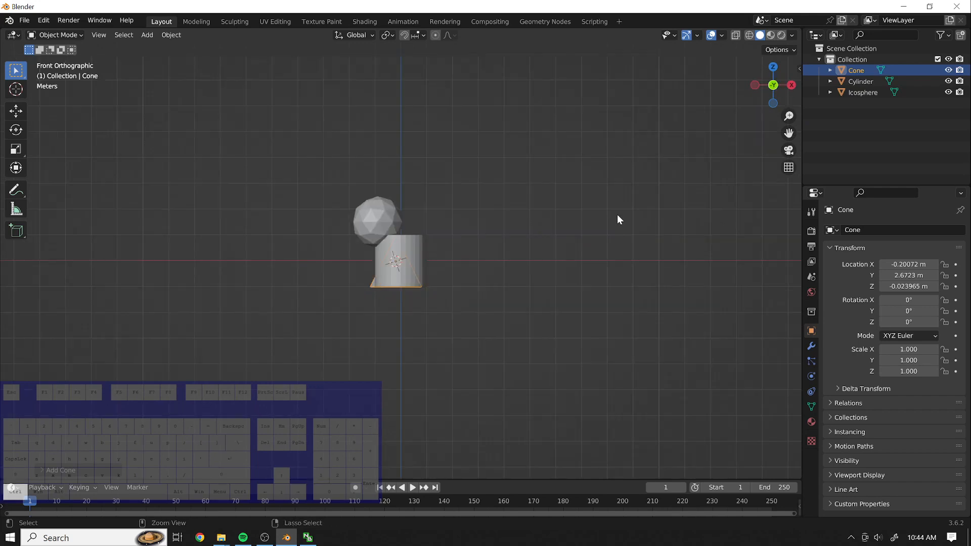
key("ctrl+KP_1")
key("KP_1")
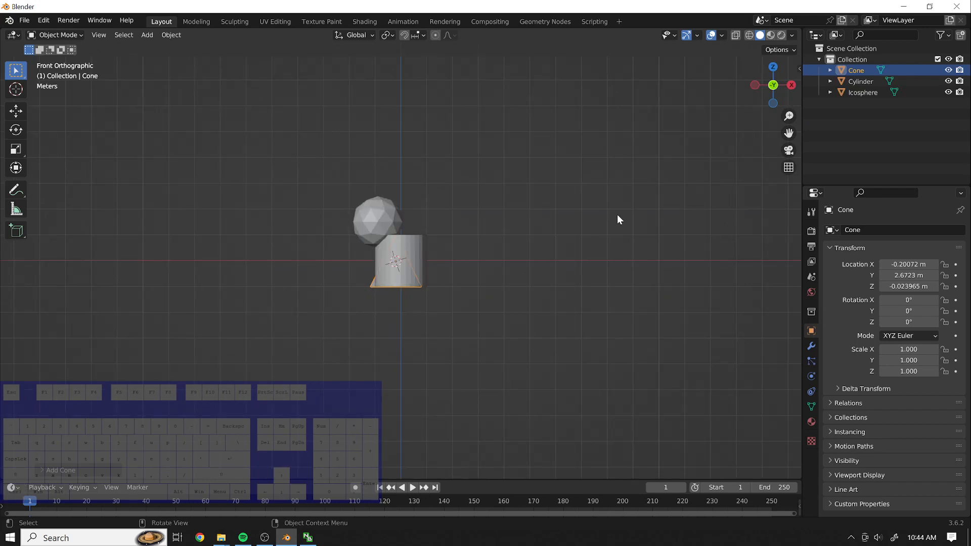
- Compare the cylinder, ico sphere and cone in the right and left orthographic views
key("KP_3")
key("ctrl+KP_3")
key("KP_3")
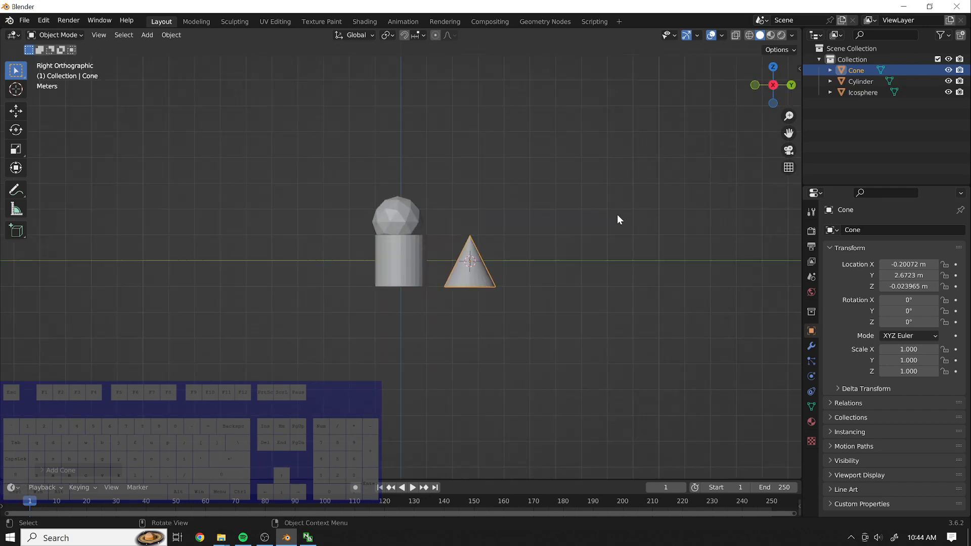
key("ctrl+KP_3")
key("KP_3")
key("ctrl+KP_3")
key("ctrl+KP_3")
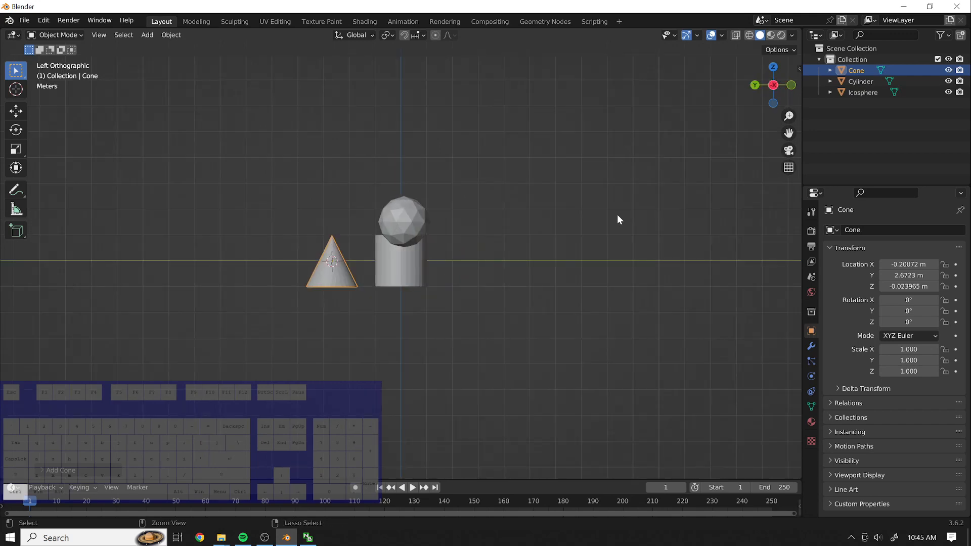
key("KP_3")
key("ctrl+KP_3")
key("KP_3")
key("ctrl+KP_3")
key("KP_3")
- Compare the cylinder, ico sphere and cone in the top and bottom orthographic views
key("KP_7")
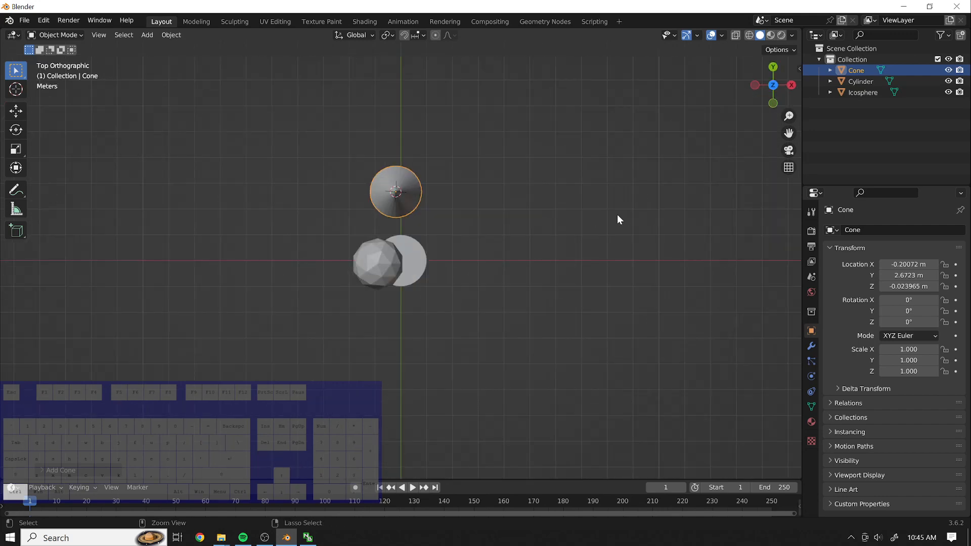
key("ctrl+KP_7")
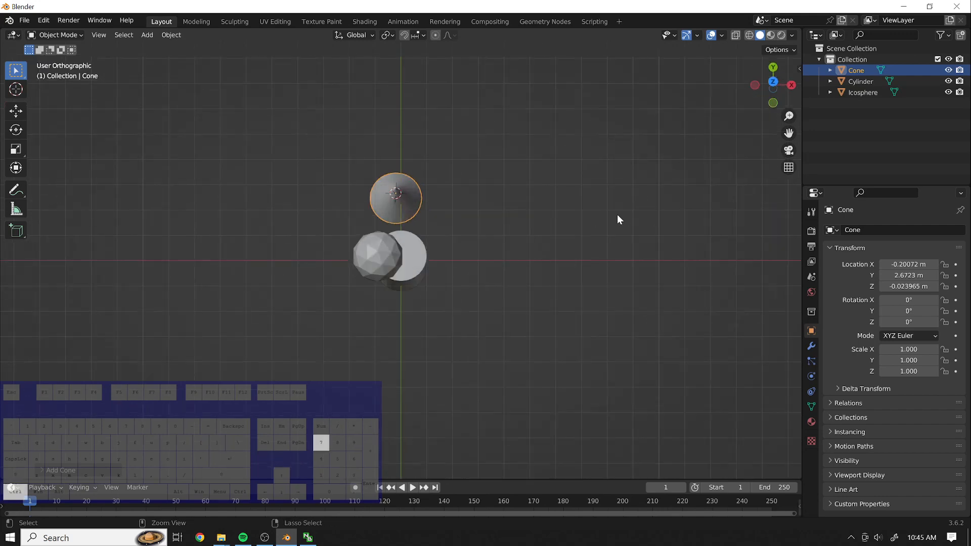
key("KP_7")
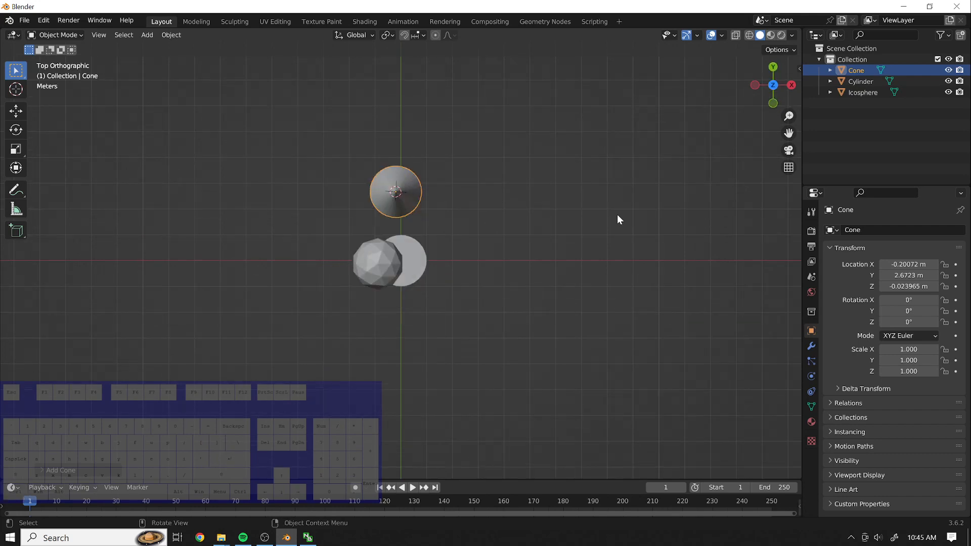
- Switch back and forth between the top and bottom orthographic views to examine both sides of the three meshes
key("ctrl+KP_7")
key("KP_7")
key("ctrl+KP_7")
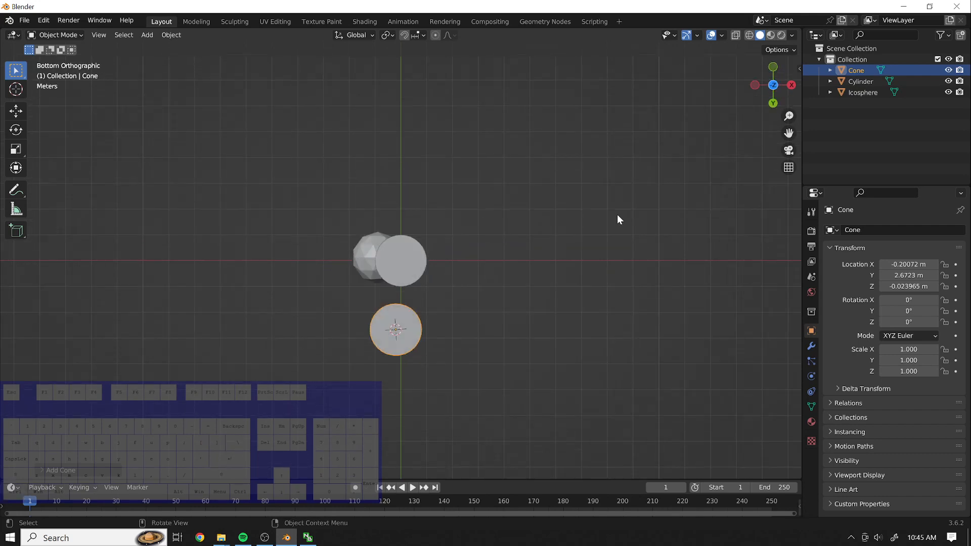
key("KP_7")
key("ctrl+KP_7")
key("KP_7")
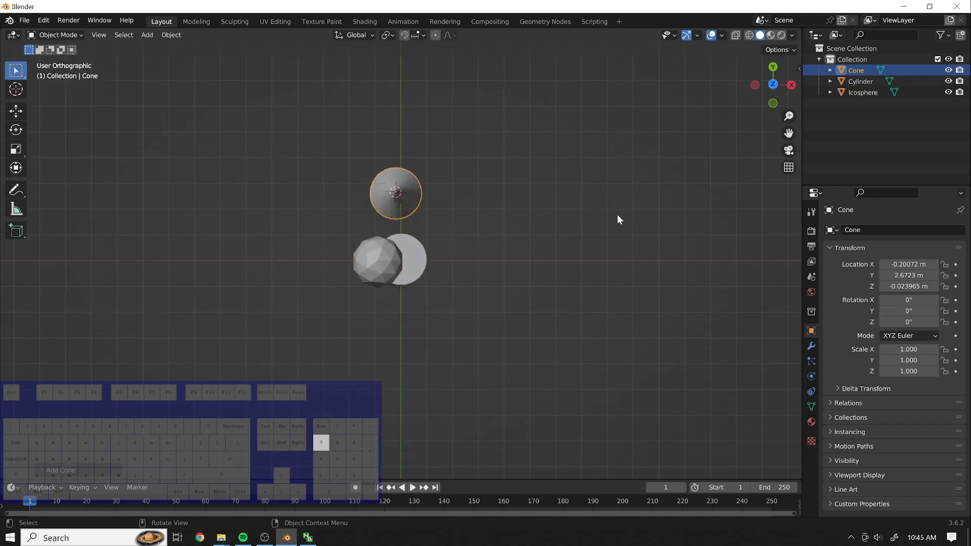
key("ctrl+KP_7")
key("KP_7")
- Flip the top view to its opposite side and back several times, finishing in the top orthographic view
key("KP_9")
key("KP_7")
key("KP_9")
key("KP_7")
key("KP_9")
key("KP_7")
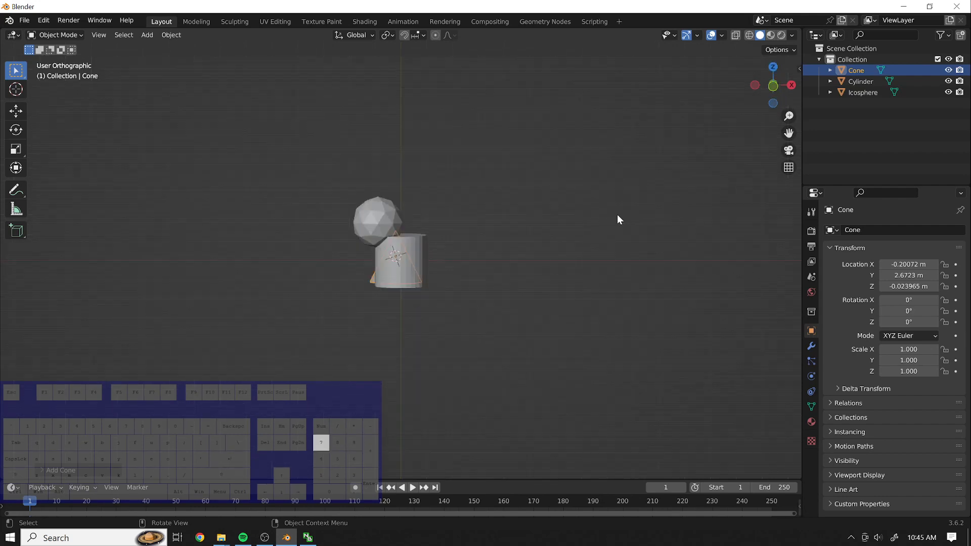
key("KP_9")
key("KP_7")
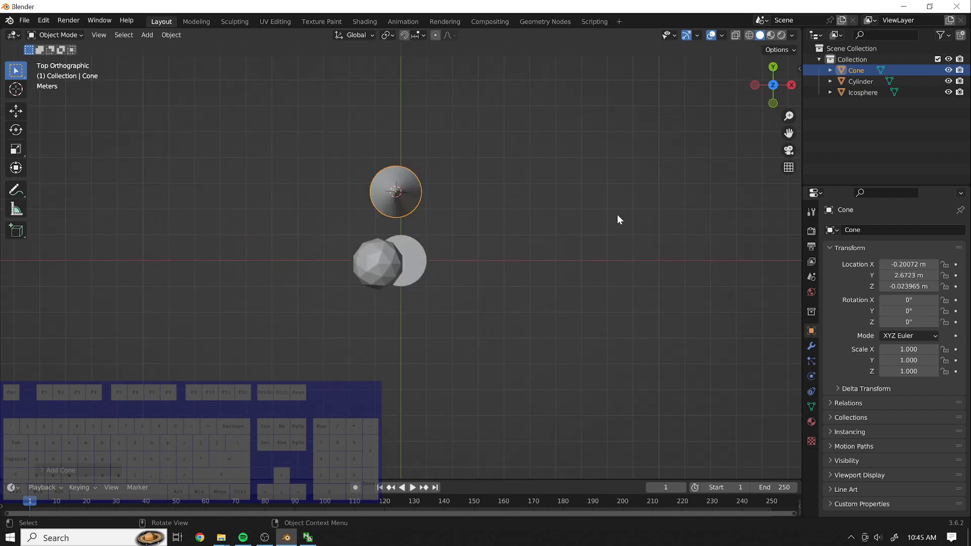
- Orbit around the meshes horizontally in rotation increments, making repeated turns in one direction from the top view
key("KP_4")
key("KP_4")
key("KP_4")
key("KP_4")
key("KP_4")
key("KP_4")
key("KP_4")
key("KP_4")
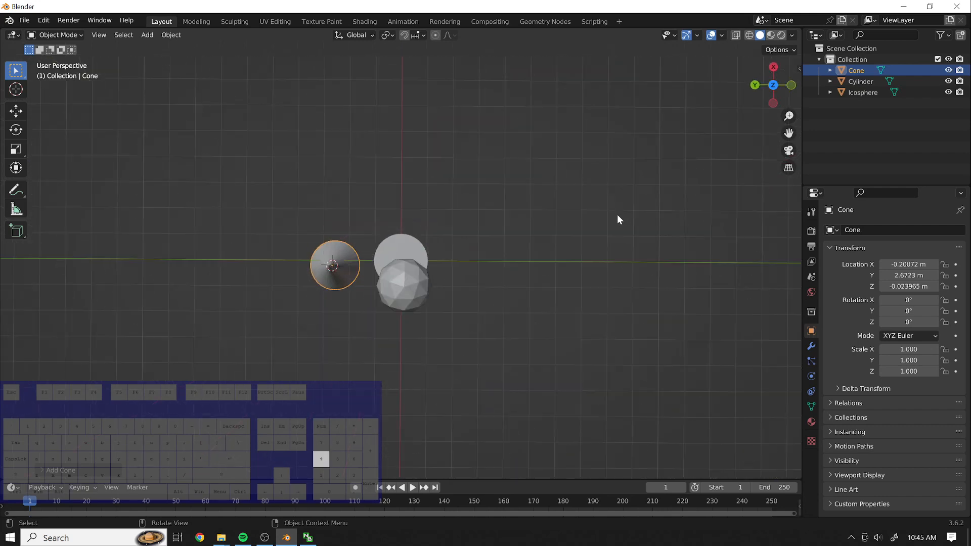
key("KP_4")
key("KP_4")
key("KP_4")
key("KP_4")
key("KP_4")
key("KP_4")
key("KP_4")
key("KP_4")
key("KP_4")
key("KP_4")
key("KP_4")
key("KP_4")
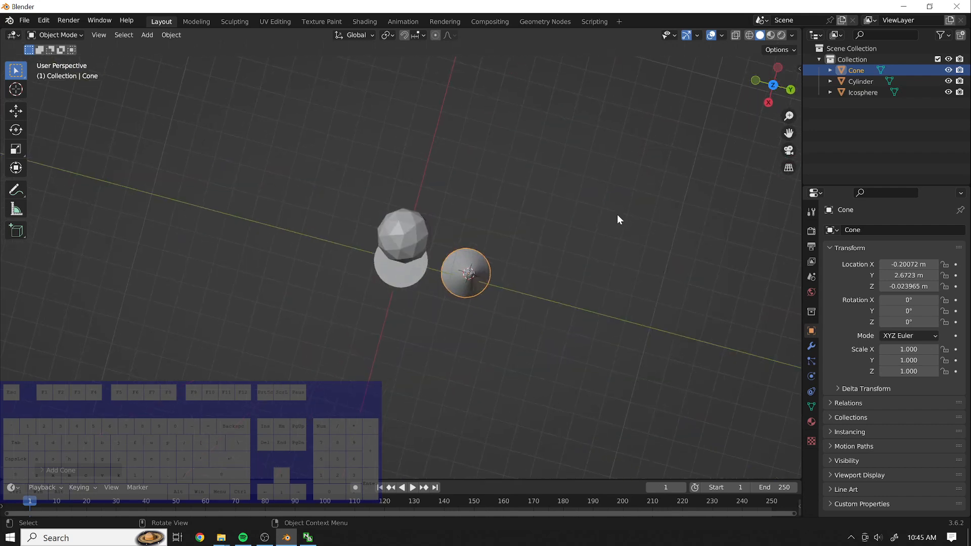
key("KP_4")
key("KP_4")
key("KP_4")
key("KP_4")
key("KP_4")
key("KP_4")
key("KP_4")
key("KP_4")
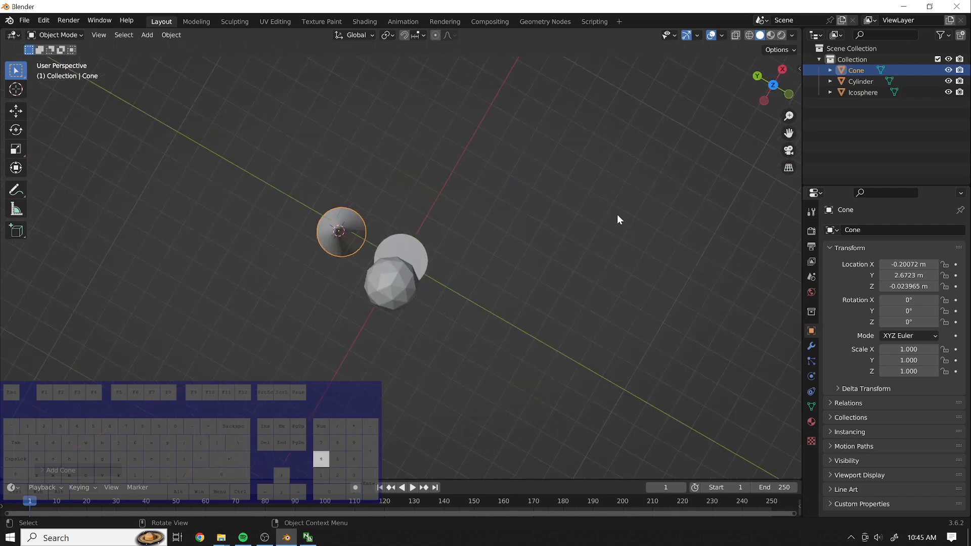
- Orbit around the meshes in increments in the opposite horizontal direction
key("KP_6")
key("KP_6")
key("KP_6")
key("KP_6")
key("KP_6")
key("KP_6")
key("KP_6")
key("KP_6")
key("KP_6")
key("KP_6")
key("KP_6")
key("KP_6")
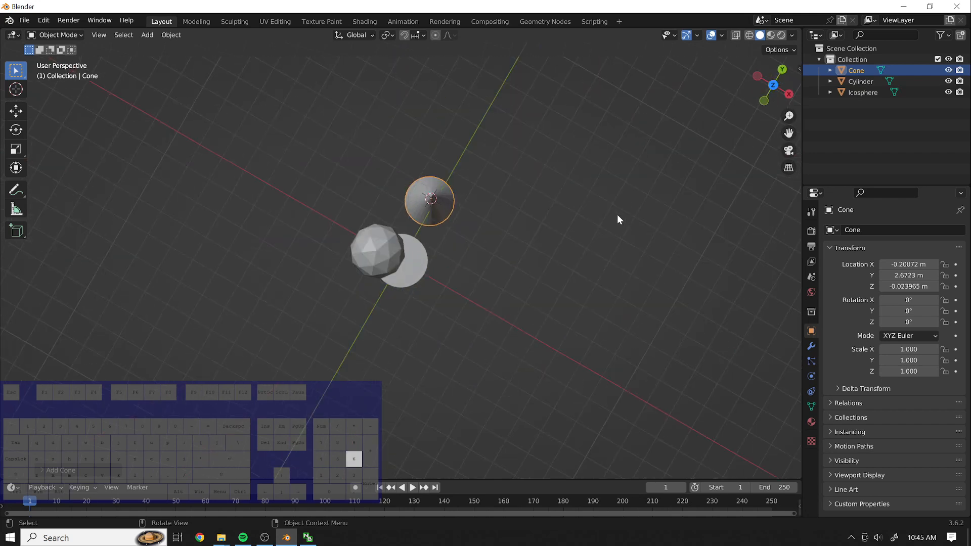
- Orbit vertically over and under the meshes in increments until they are seen level from the side
key("KP_8")
key("KP_8")
key("KP_8")
key("KP_8")
key("KP_8")
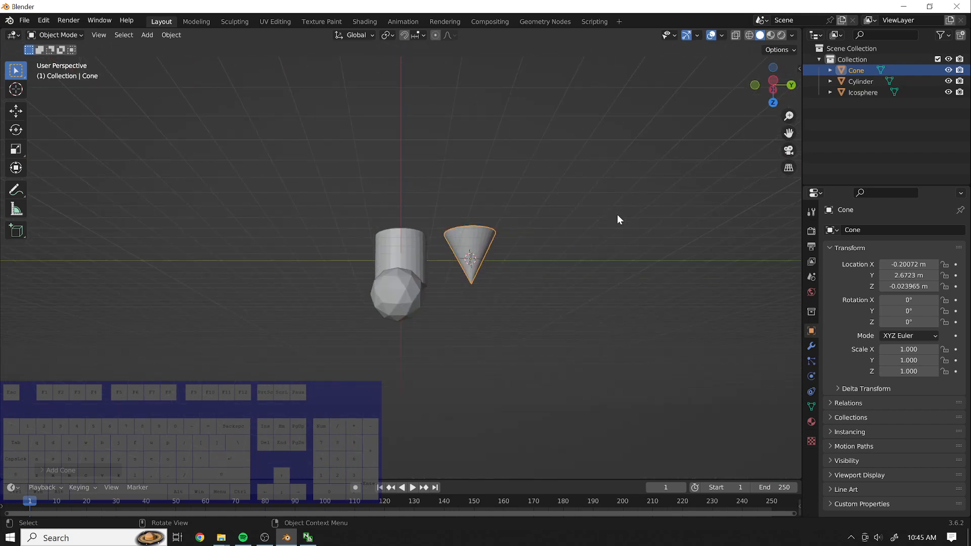
key("KP_8")
key("KP_8")
key("KP_8")
key("KP_8")
key("KP_8")
key("KP_8")
key("KP_8")
key("KP_8")
key("KP_8")
key("KP_8")
key("KP_8")
key("KP_8")
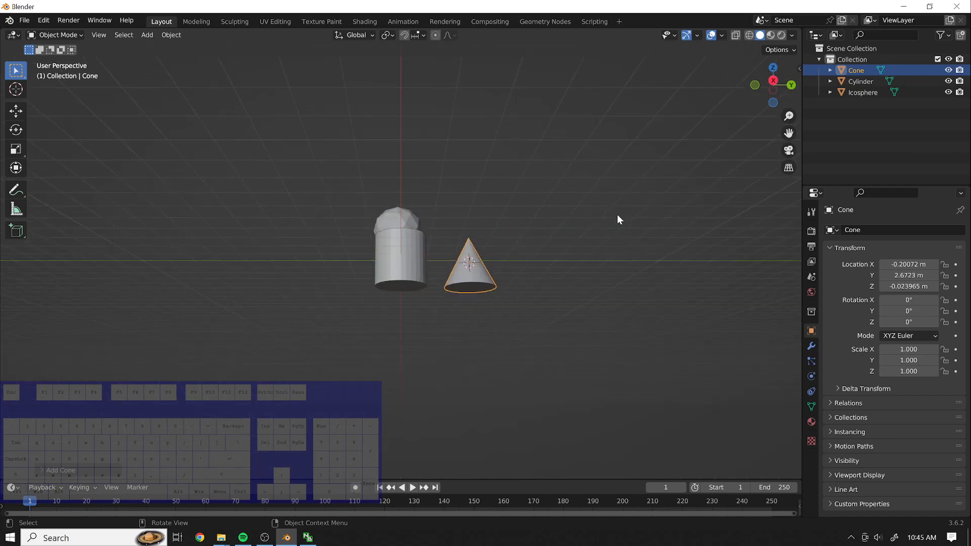
key("KP_8")
key("KP_2")
key("KP_2")
- Orbit horizontally around the meshes at side level and raise the view to an angled perspective
key("KP_4")
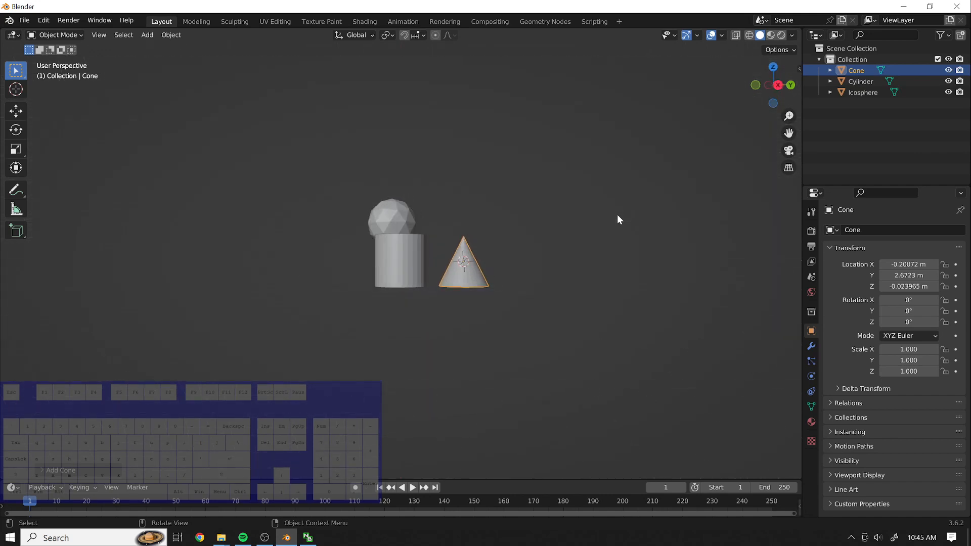
key("KP_4")
key("KP_4")
key("KP_4")
key("KP_4")
key("KP_4")
key("KP_4")
key("KP_4")
key("KP_4")
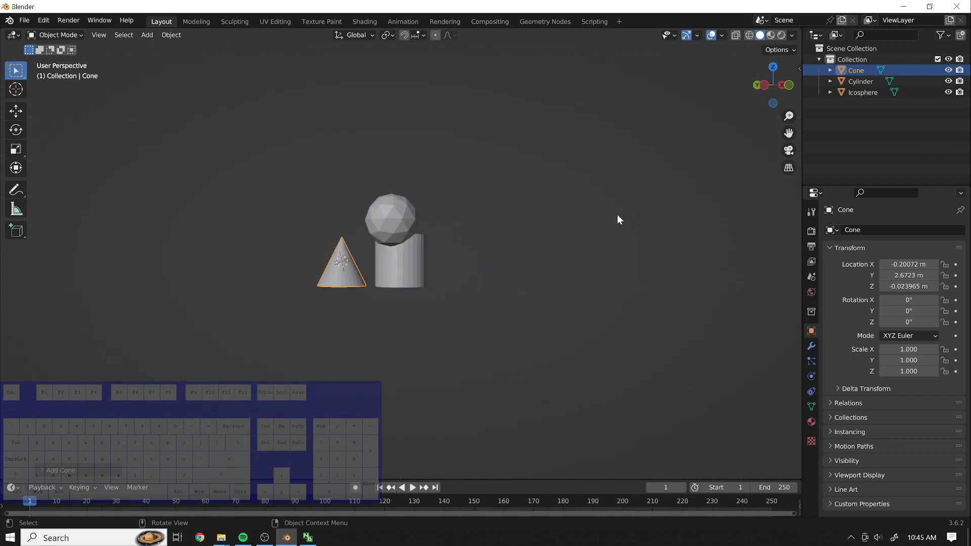
key("KP_6")
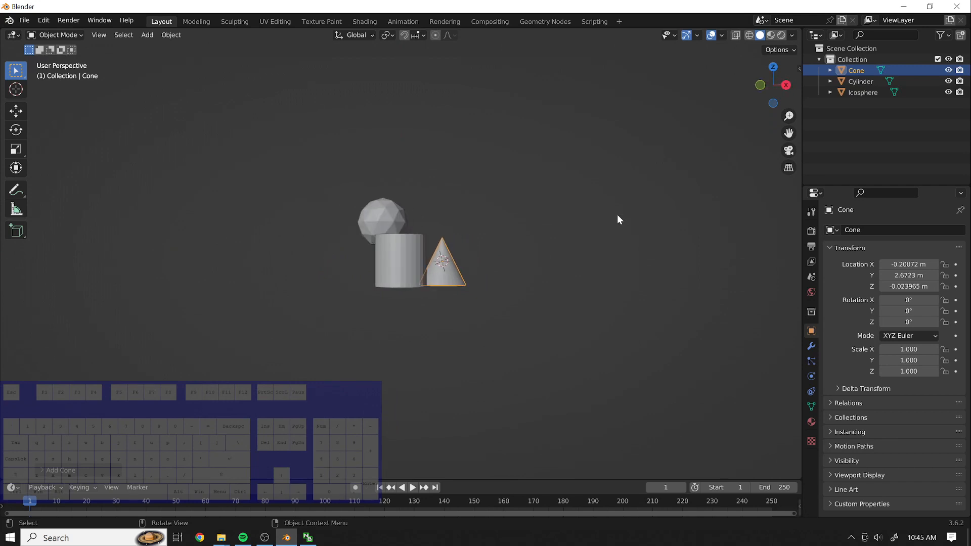
key("KP_8")
key("KP_8")
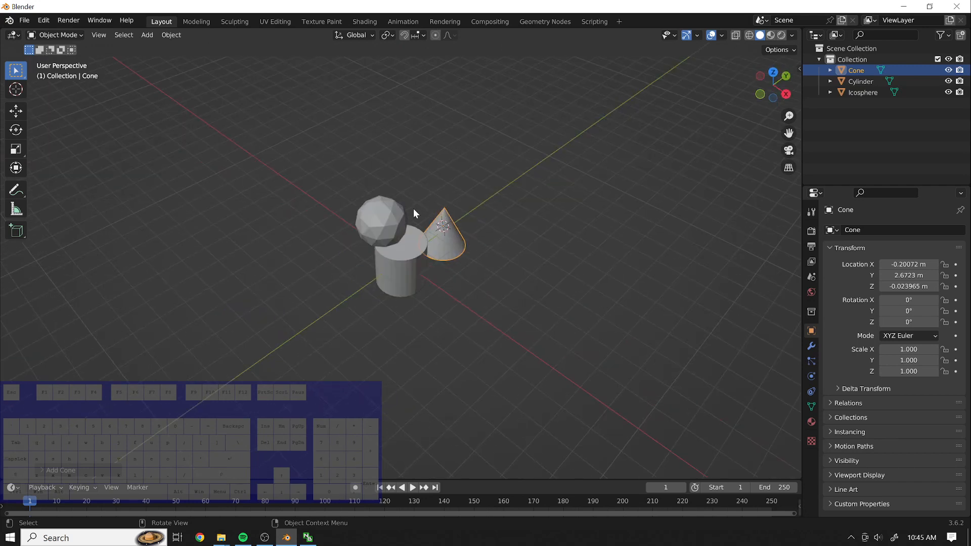
- Examine the Interface, Navigation and Input preferences, including the Emulate Numpad option, and close the preferences
left_click(42, 20)
mouse_move(24, 21)
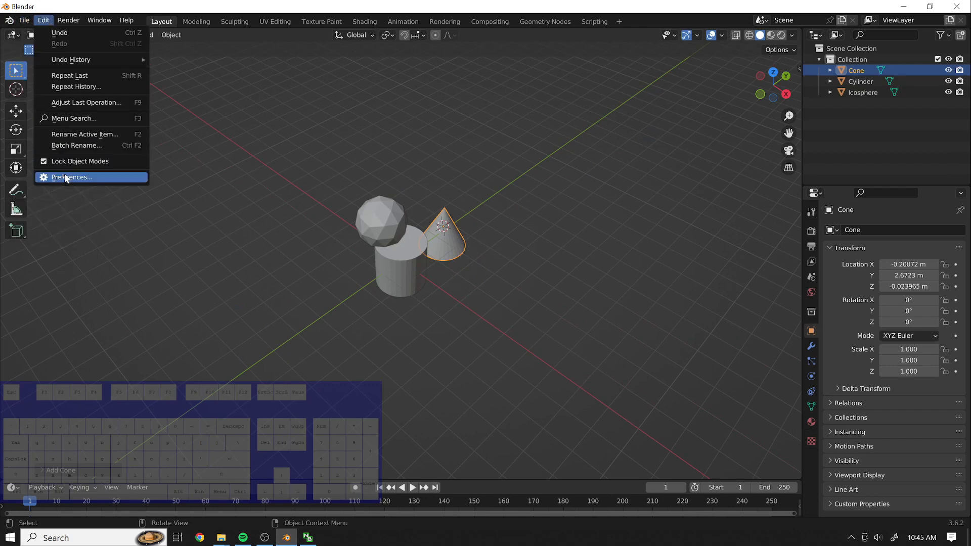
left_click(64, 177)
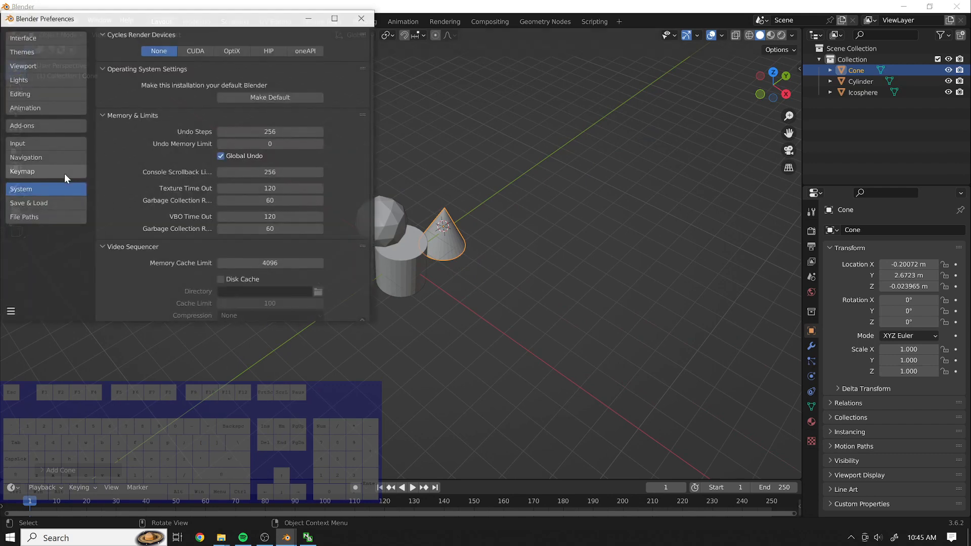
left_click(25, 38)
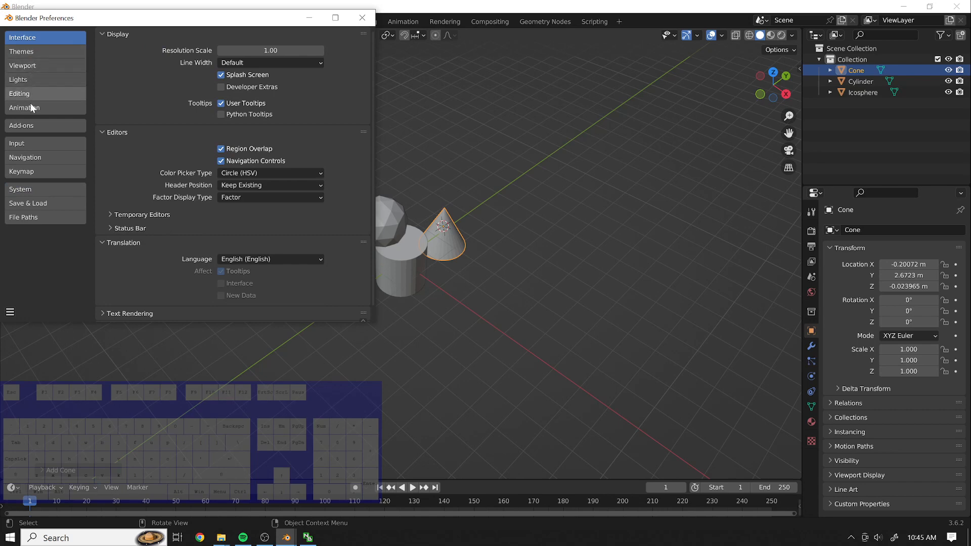
left_click(26, 147)
left_click(35, 159)
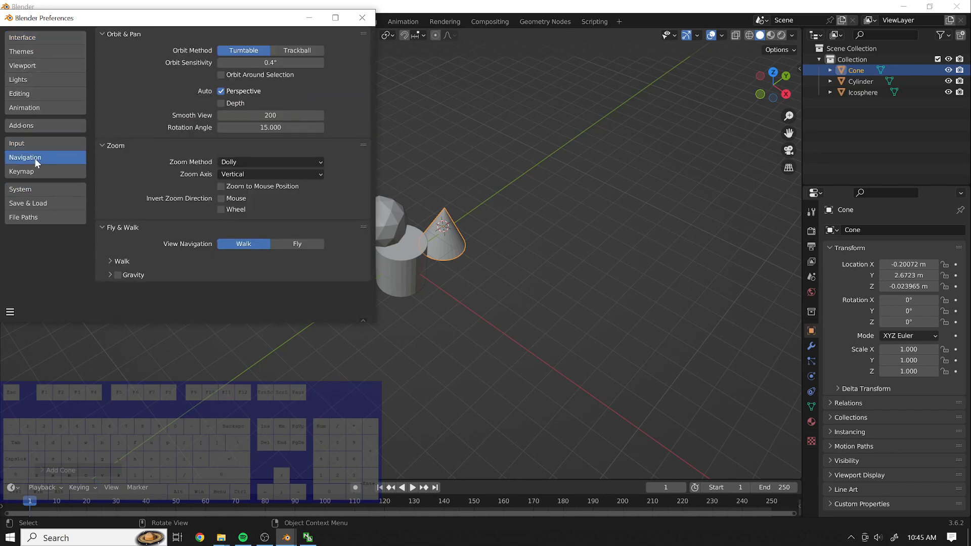
left_click_drag(193, 11, 465, 123)
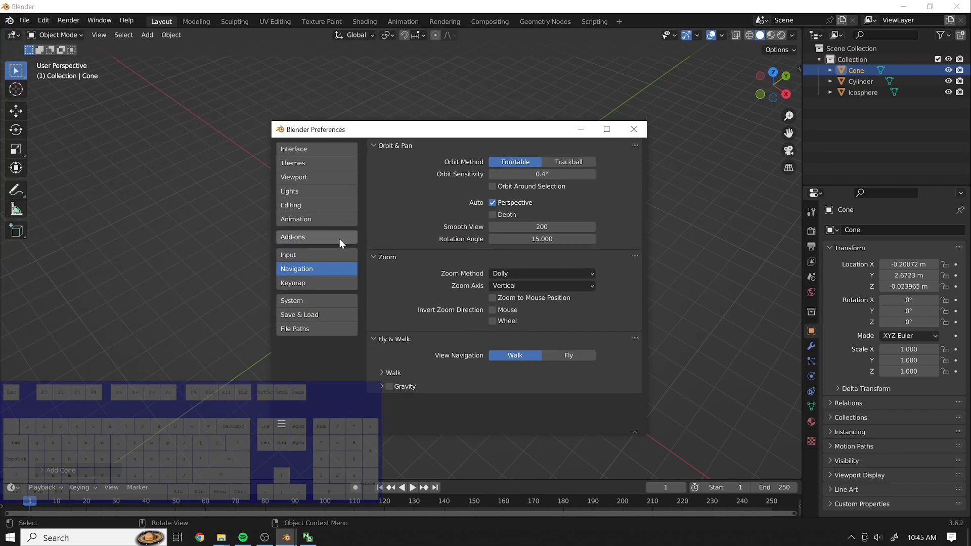
left_click(298, 252)
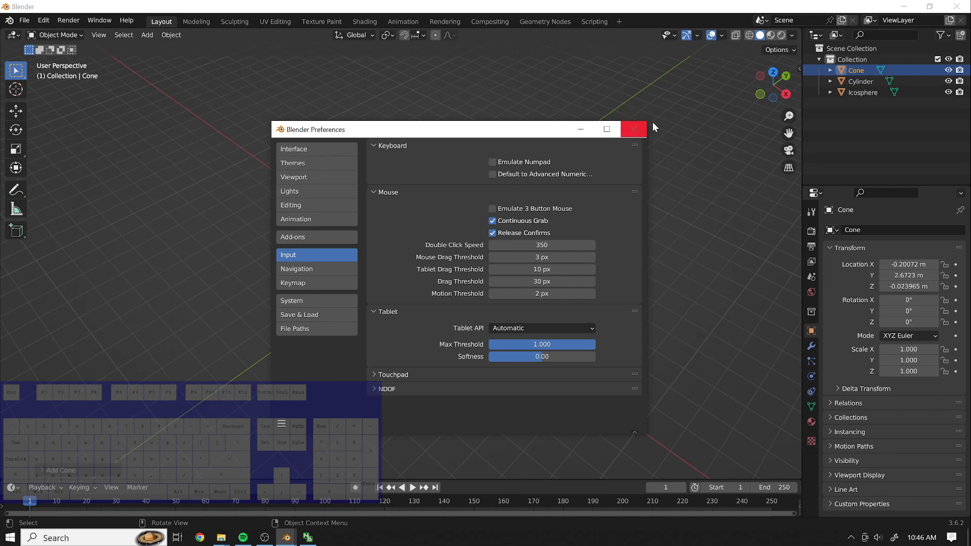
left_click(633, 130)
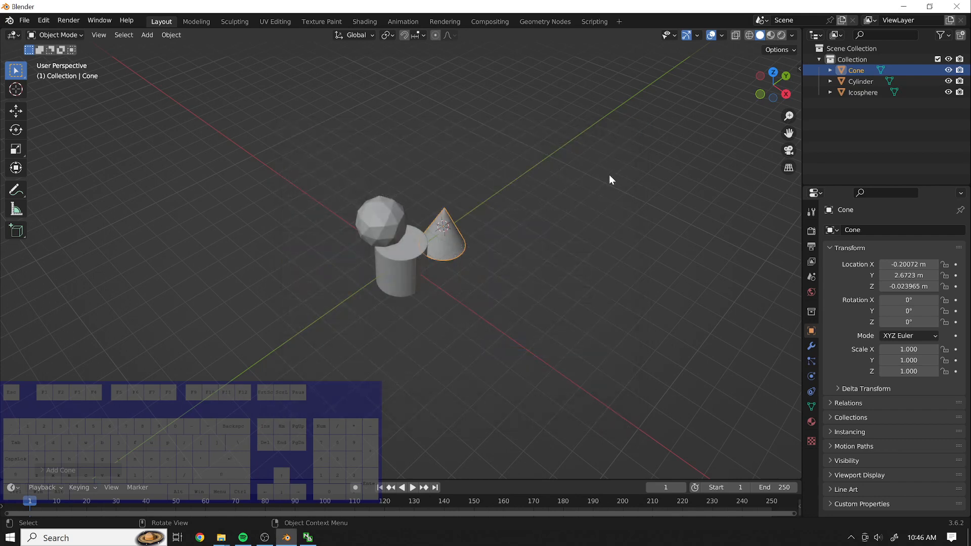
- From the bottom view in orthographic projection, orbit vertically in increments around the meshes to a level front-facing view
key("KP_7")
key("KP_9")
key("KP_4")
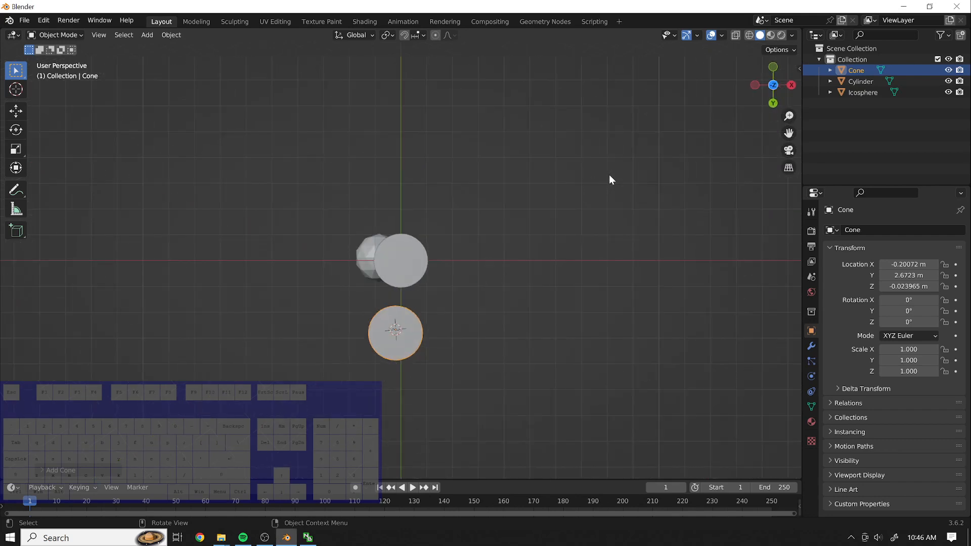
key("KP_5")
key("KP_2")
key("KP_2")
key("KP_2")
key("KP_2")
key("KP_2")
key("KP_2")
key("KP_2")
key("KP_2")
key("KP_2")
key("KP_2")
key("KP_2")
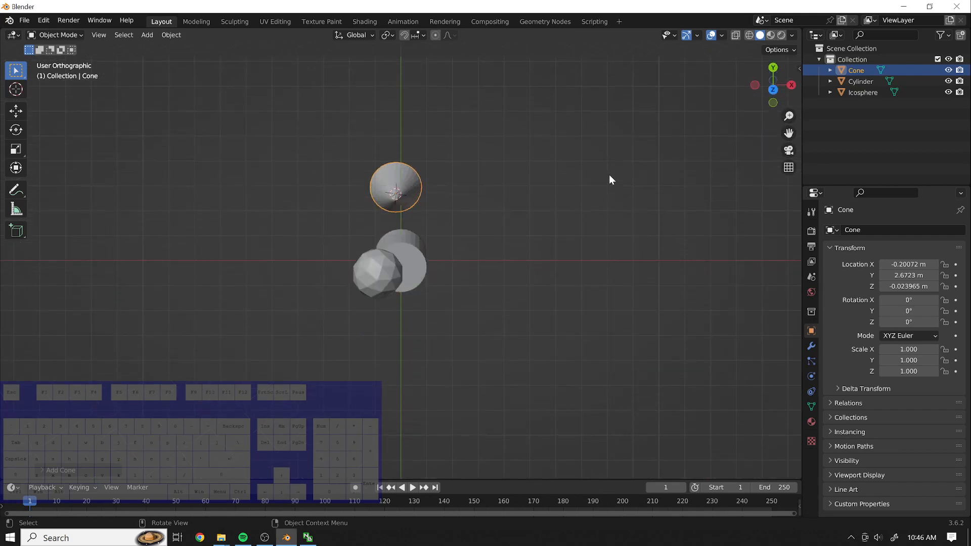
key("KP_2")
key("KP_2")
key("KP_2")
key("KP_2")
key("KP_2")
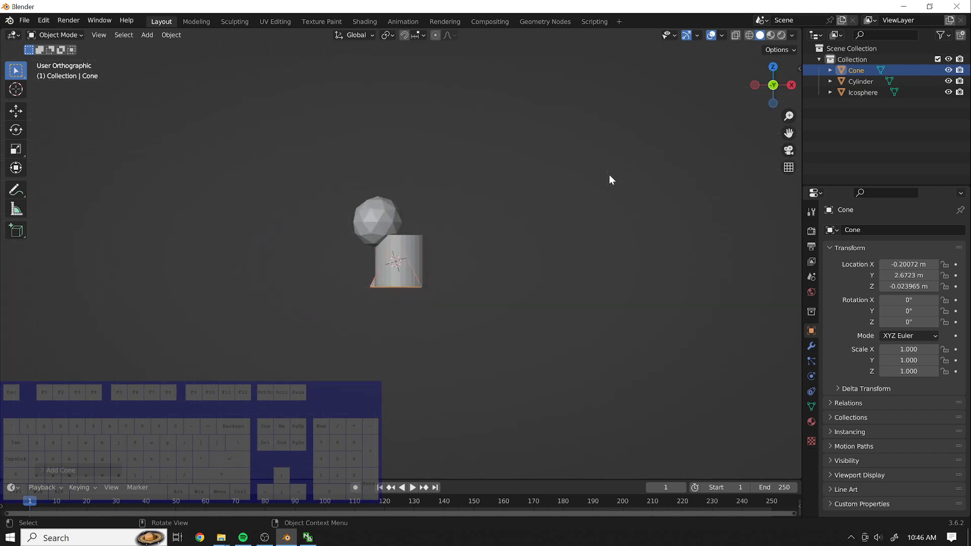
- Tilt the view above the meshes and compare perspective with orthographic projection, finishing in perspective
key("KP_8")
key("KP_8")
key("KP_5")
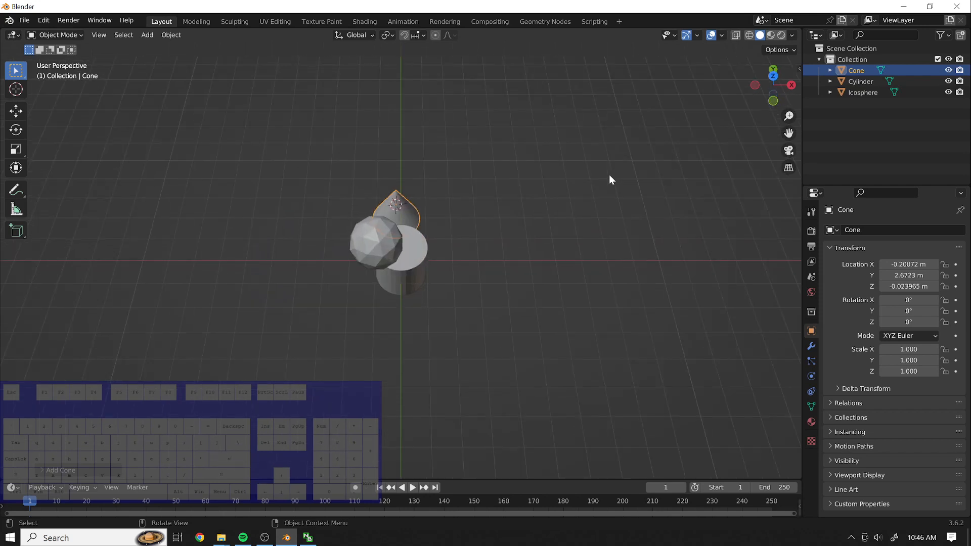
key("KP_5")
key("KP_5")
- Move the cone freely around the scene in perspective, finishing at about X 5.92 m, Y 2.46 m, Z -0.15 m
key("g")
left_click(520, 170)
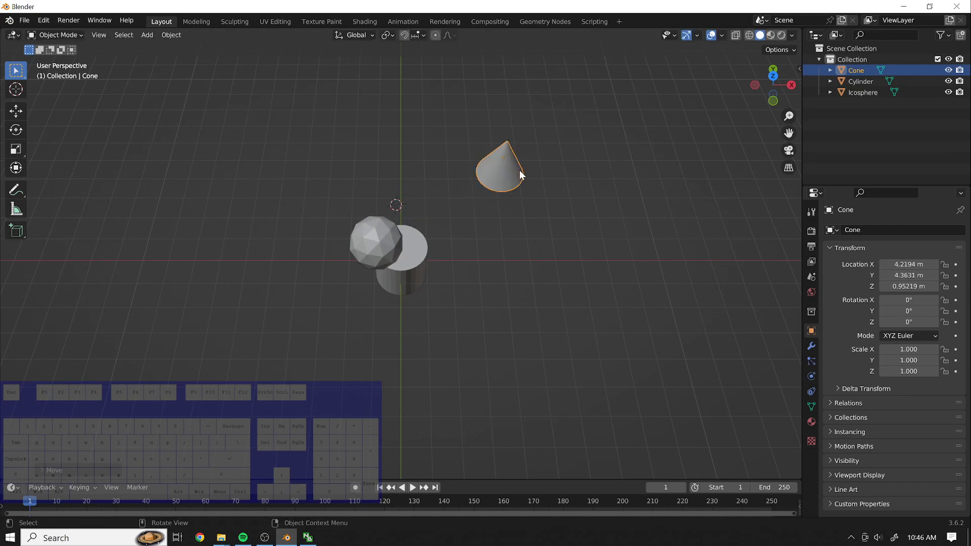
key("g")
left_click(274, 386)
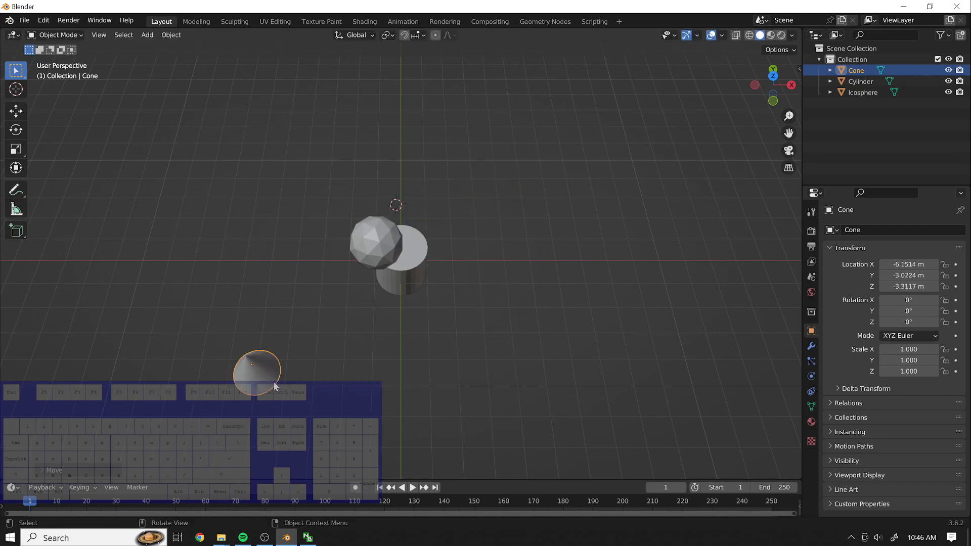
key("g")
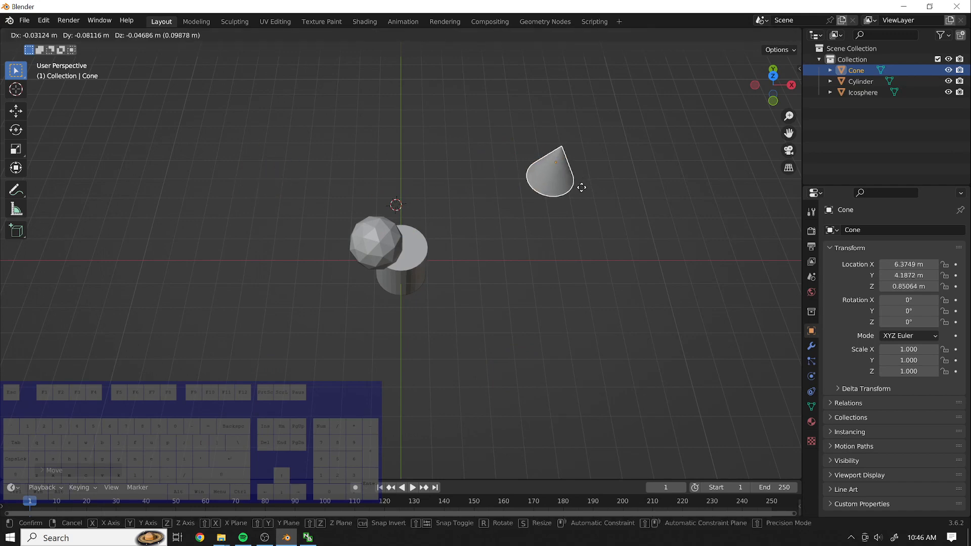
left_click(602, 425)
key("g")
left_click(289, 420)
key("g")
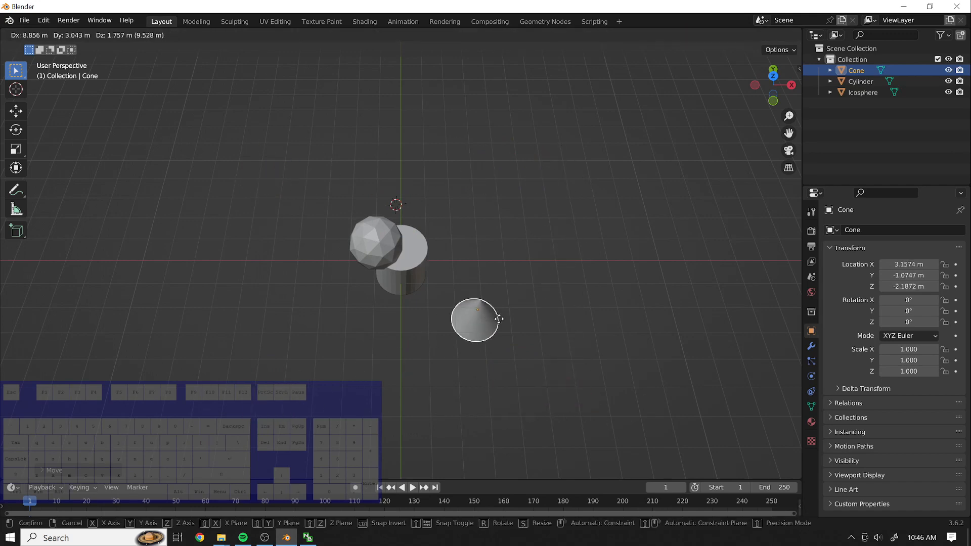
left_click(565, 220)
- In front orthographic view, move the cone up and down repeatedly, finishing at about X 4.69 m, Z -0.24 m
key("KP_1")
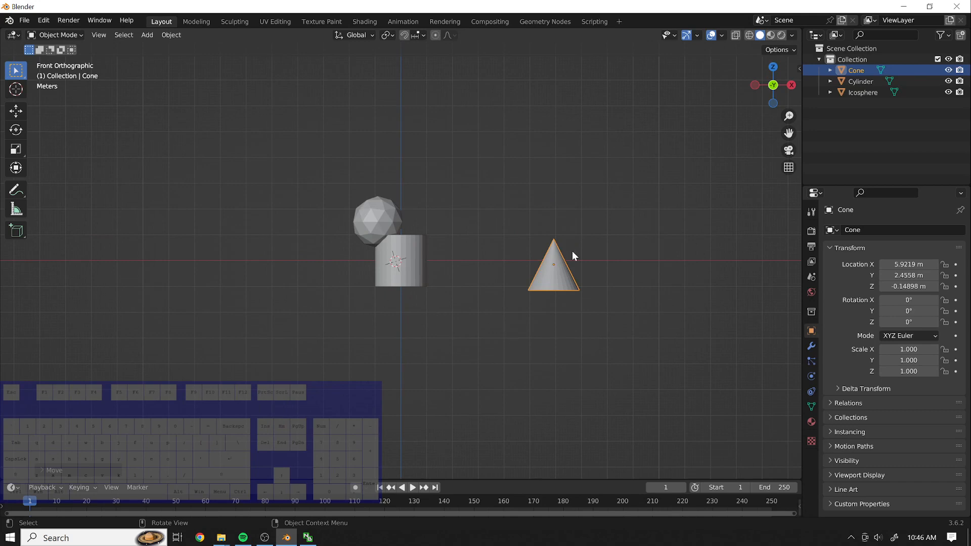
key("g")
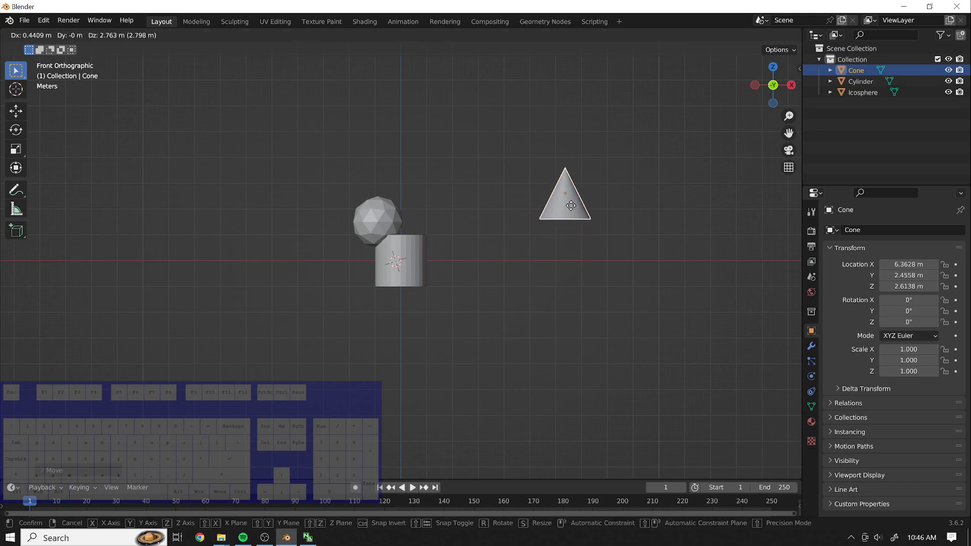
left_click(541, 130)
key("g")
left_click(570, 329)
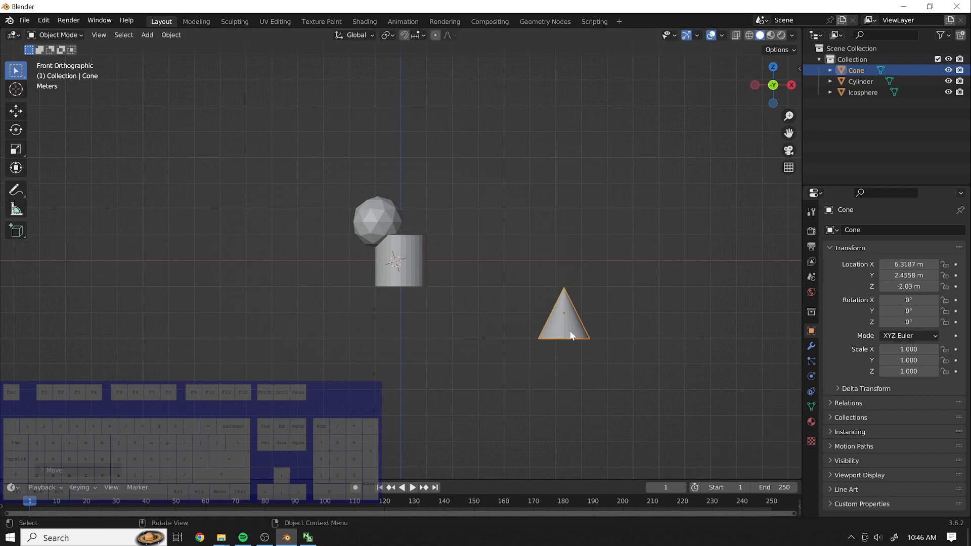
key("g")
left_click(573, 211)
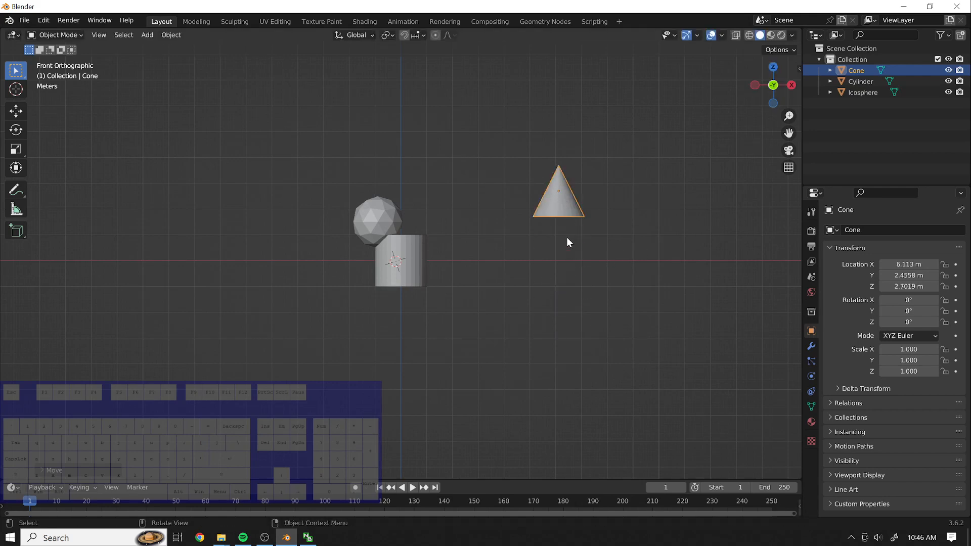
key("g")
left_click(528, 310)
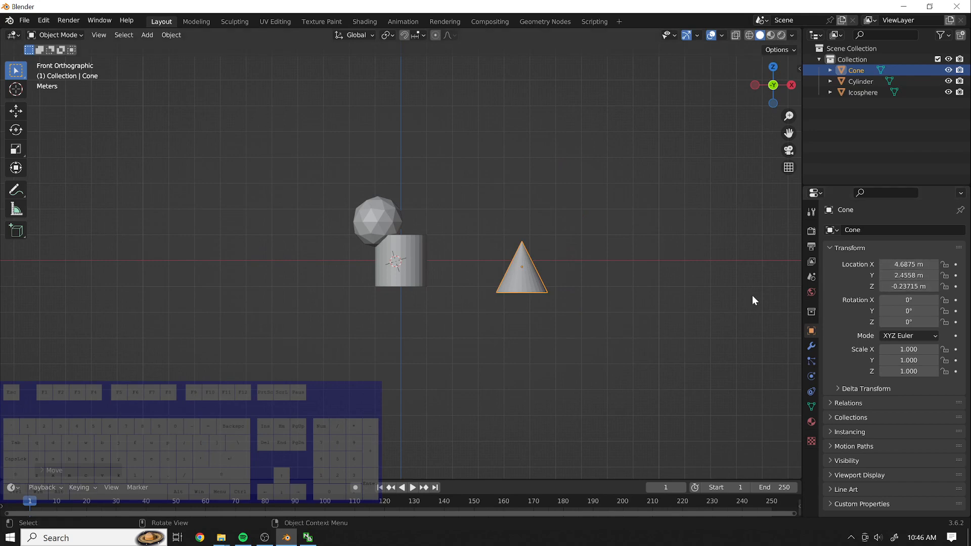
- Move the cone further in the front view's X-Z plane, finishing at about X 6.29 m, Z -2.78 m
key("g")
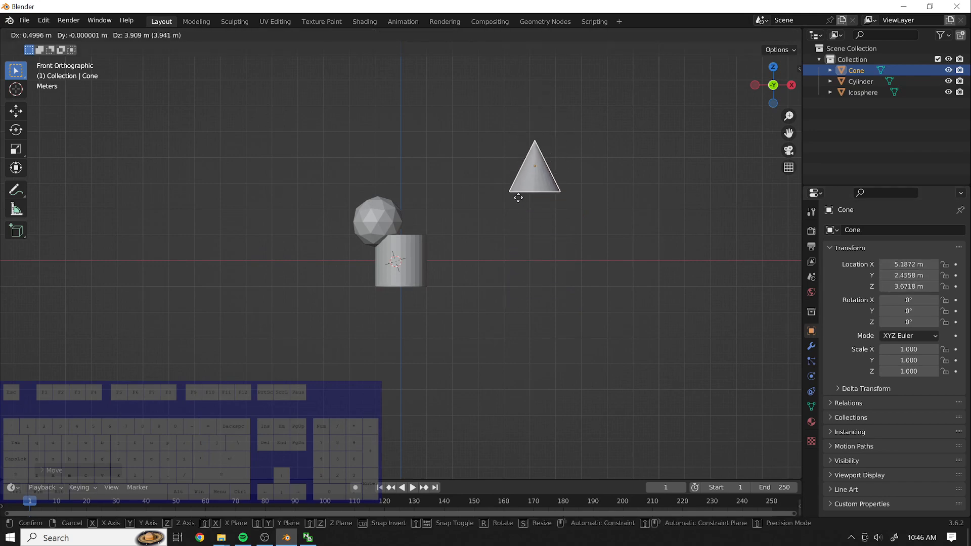
left_click(506, 204)
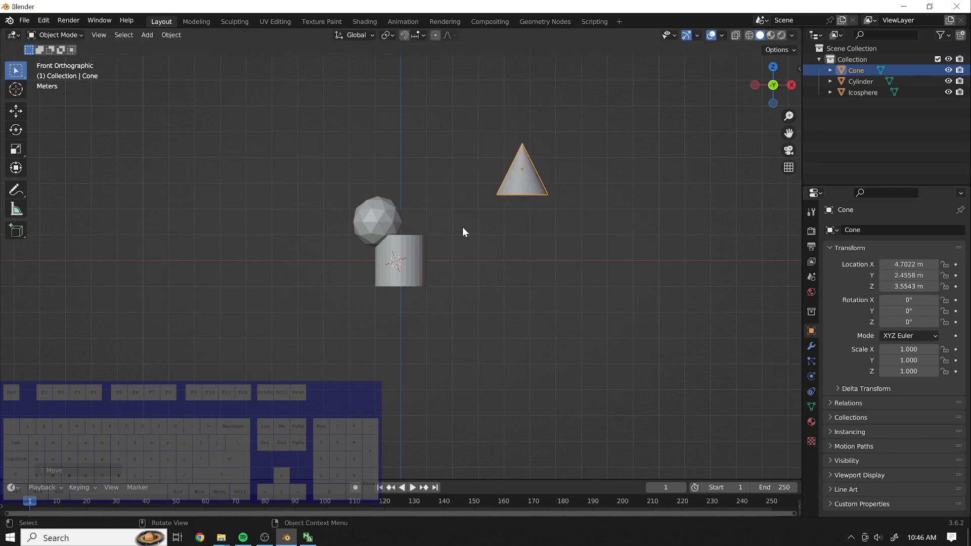
key("g")
left_click(503, 259)
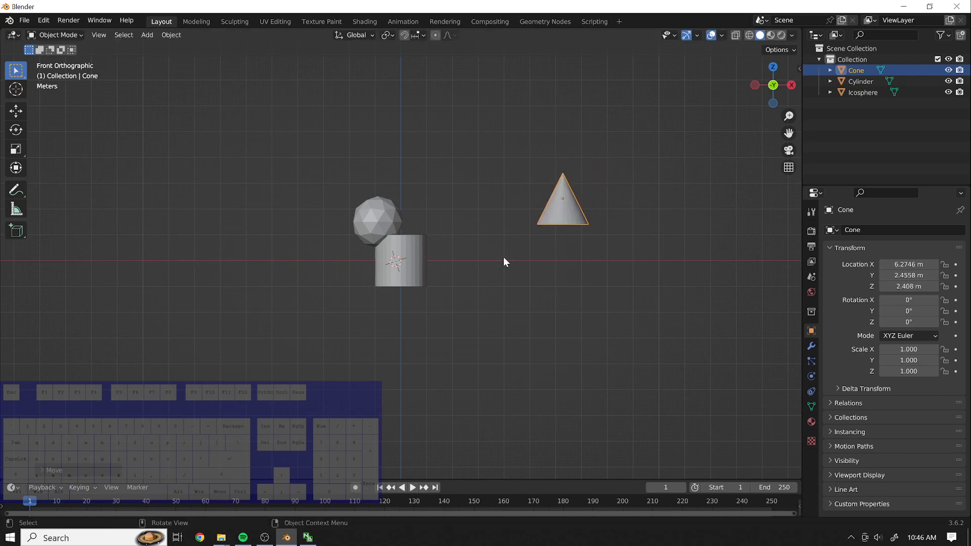
key("g")
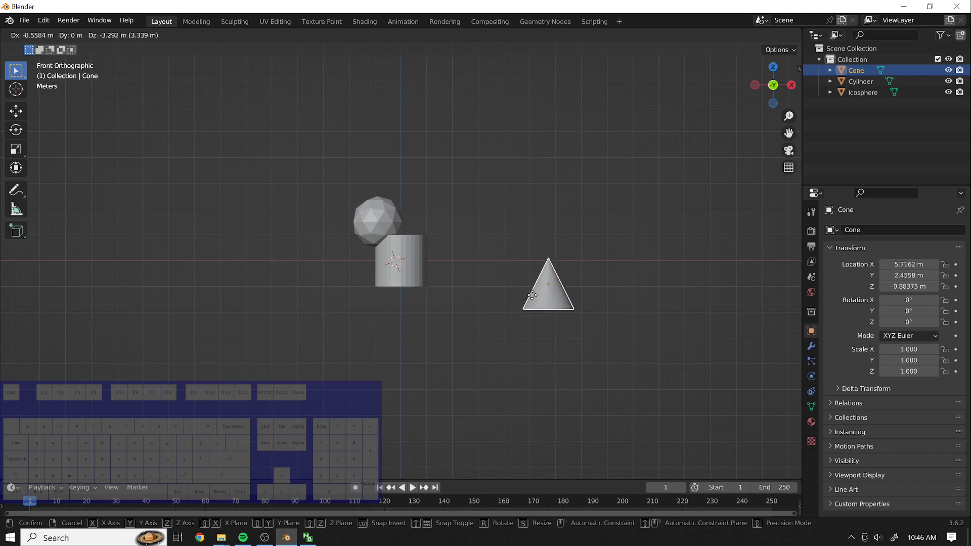
left_click(548, 349)
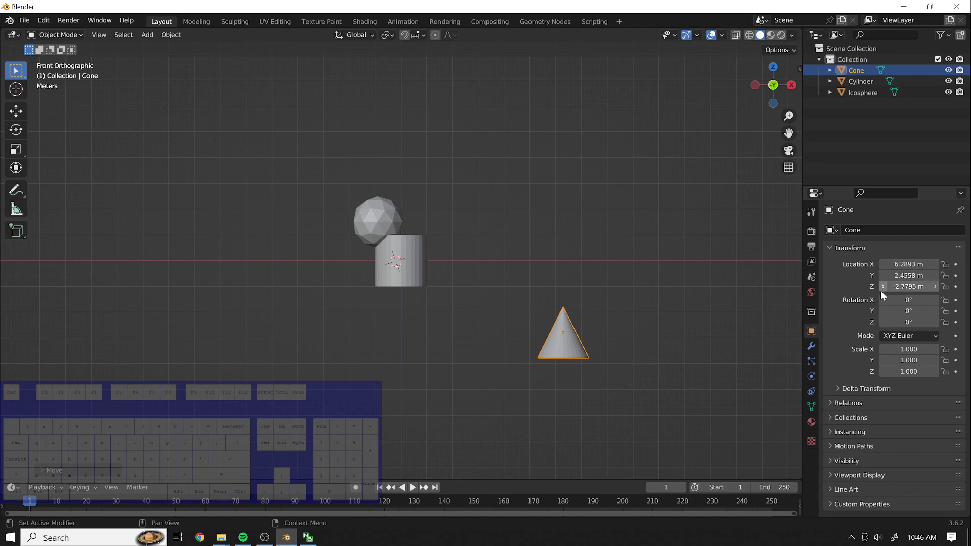
- Move the cone across the front view, under the cylinder and back, finishing at about X 8.83 m, Z 0.73 m
key("g")
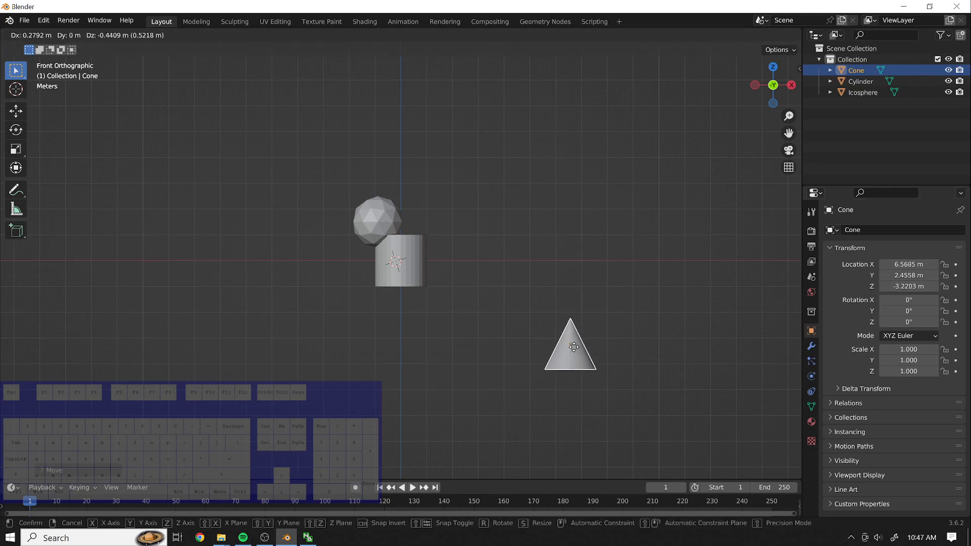
left_click(621, 311)
key("g")
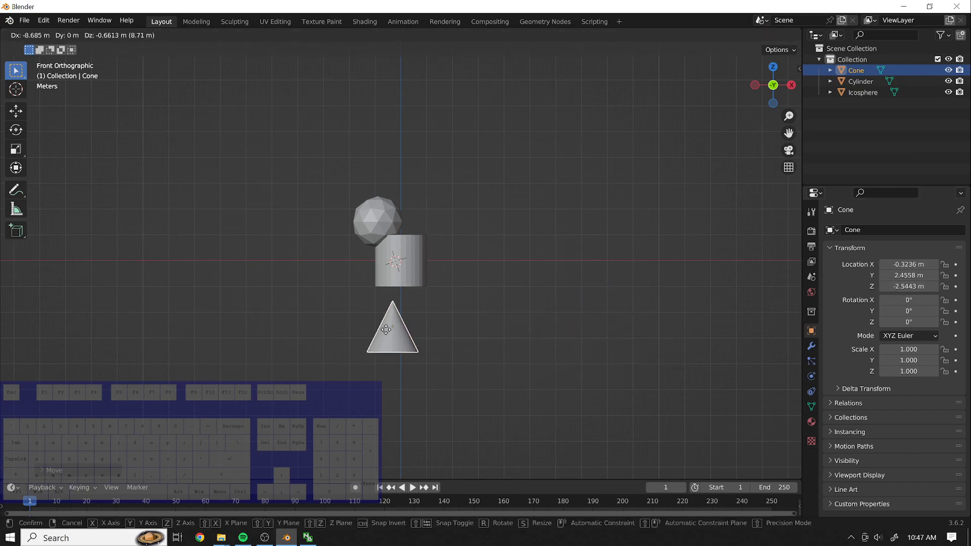
left_click(663, 326)
key("g")
left_click(627, 245)
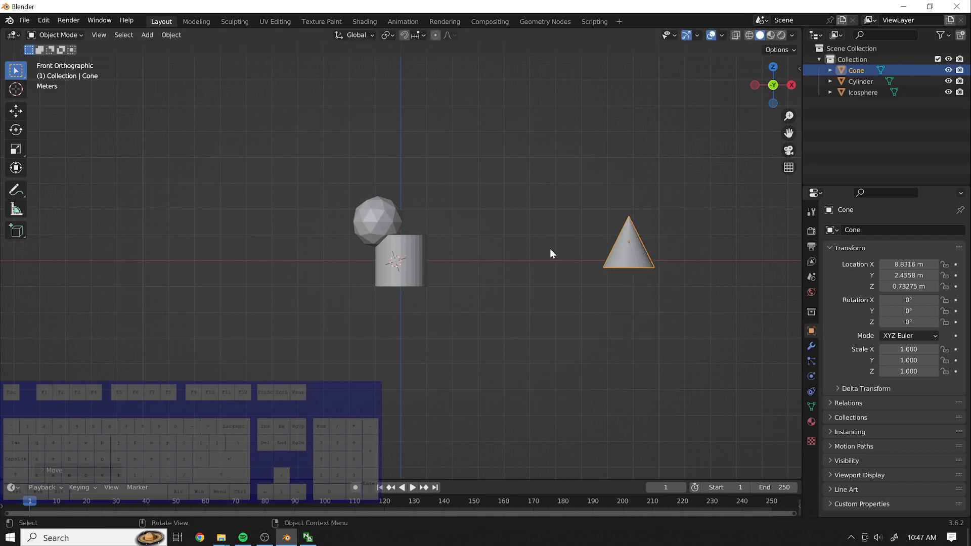
- In right orthographic view, move the cone to about Y 5.73 m, Z 0.23 m
key("KP_3")
key("g")
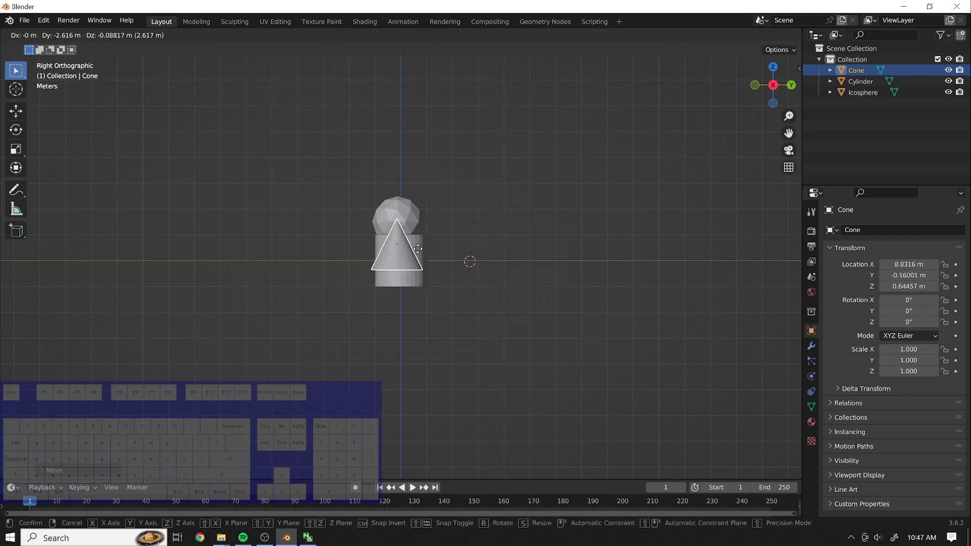
left_click(573, 259)
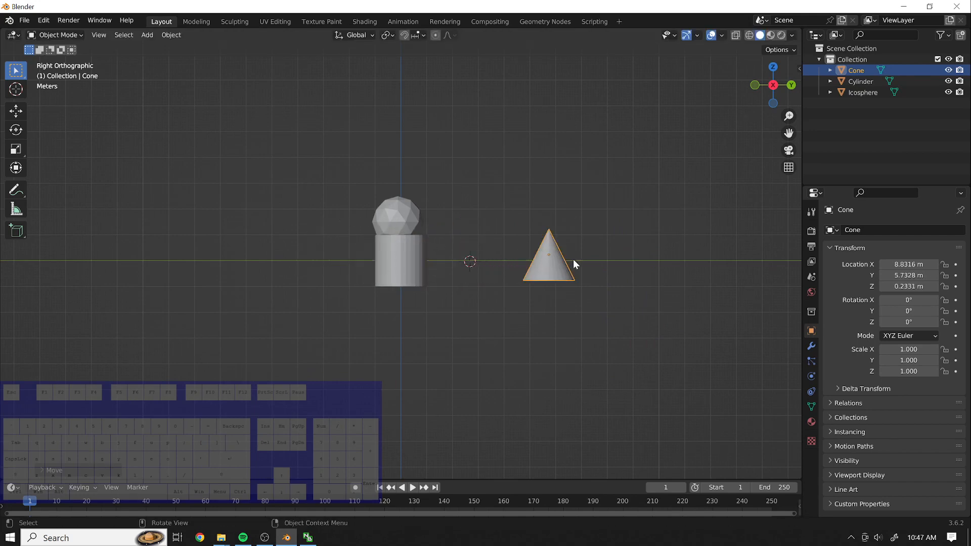
- In top orthographic view, move the cone in the X-Y plane, placing it on the other side of the X axis
key("KP_4")
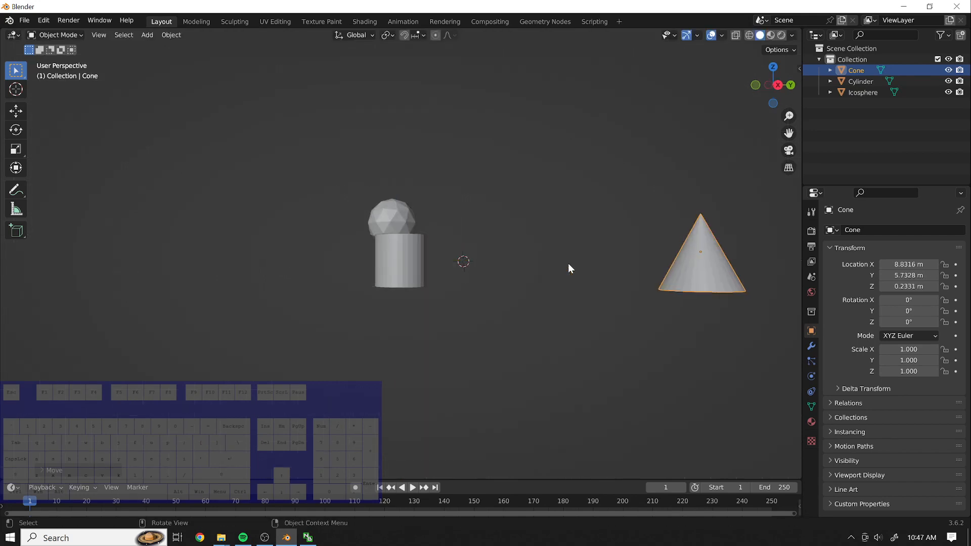
key("KP_7")
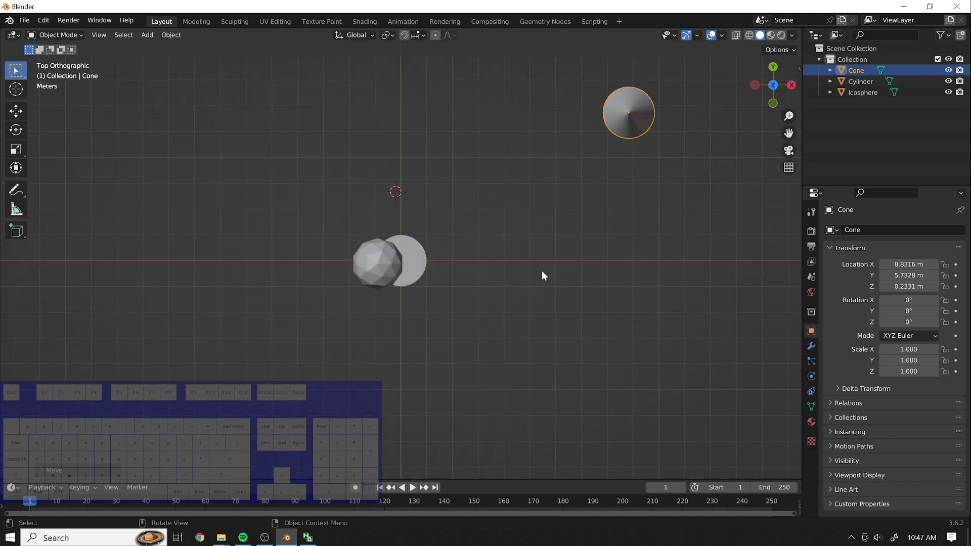
key("g")
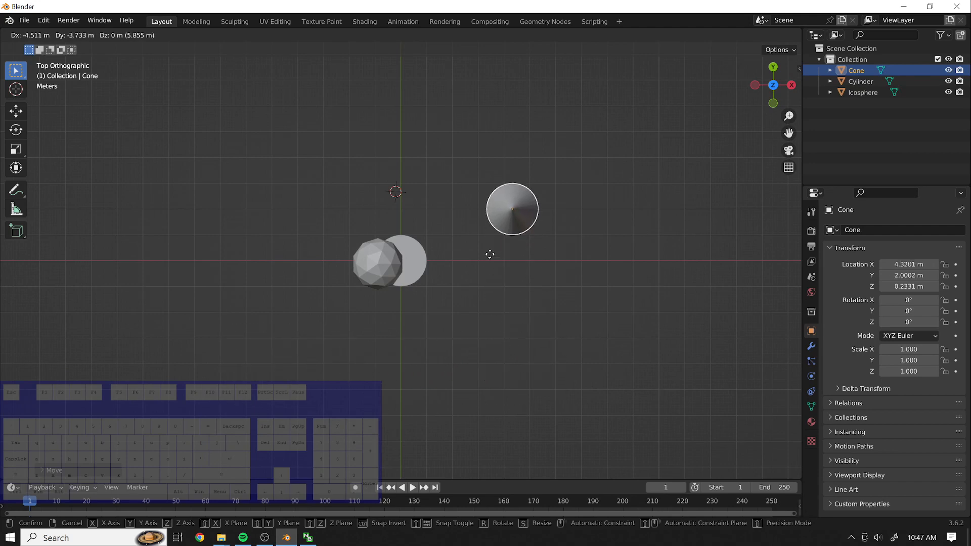
left_click(535, 329)
- In an angled perspective view, move the cone freely around the scene, finishing at about X 8.29 m, Y 4.02 m, Z 1.19 m
middle_click_drag(589, 365, 476, 372)
key("g")
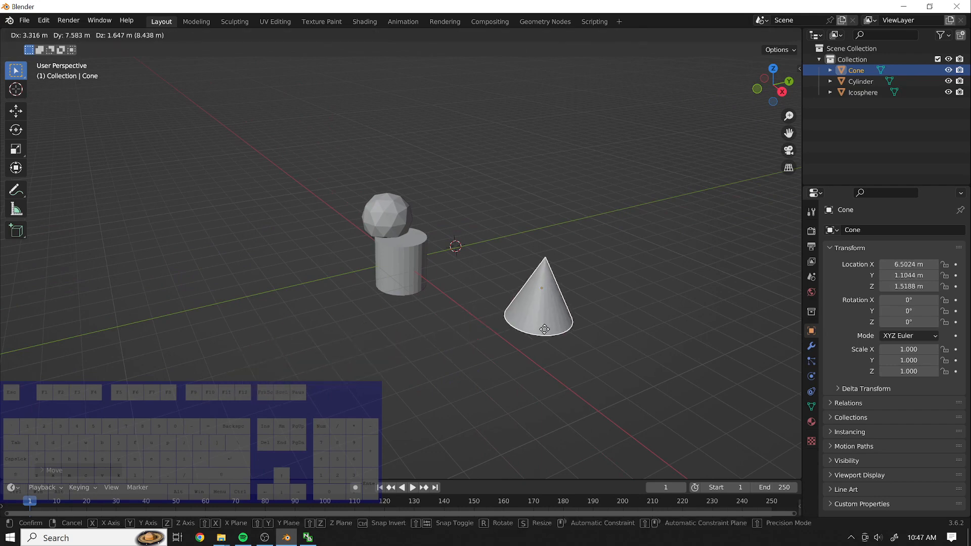
left_click(437, 359)
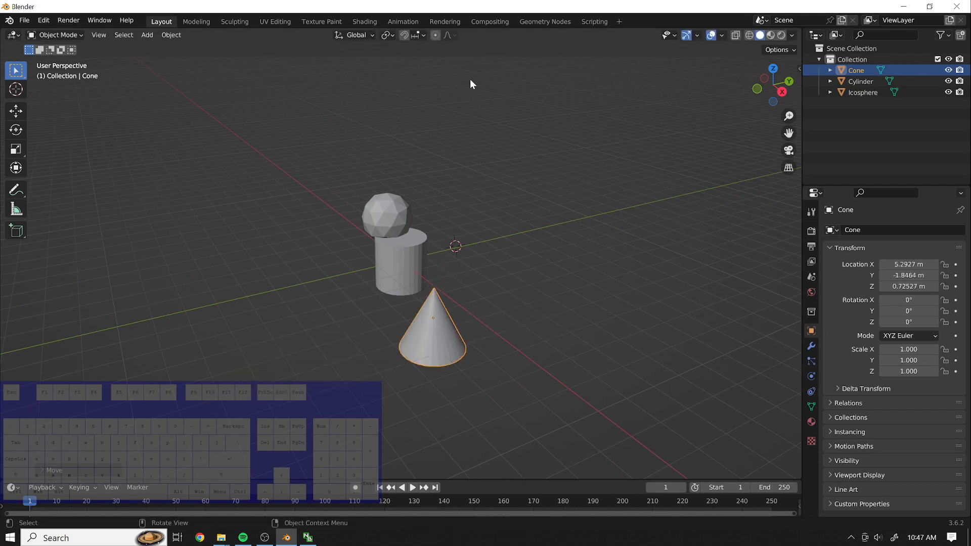
key("g")
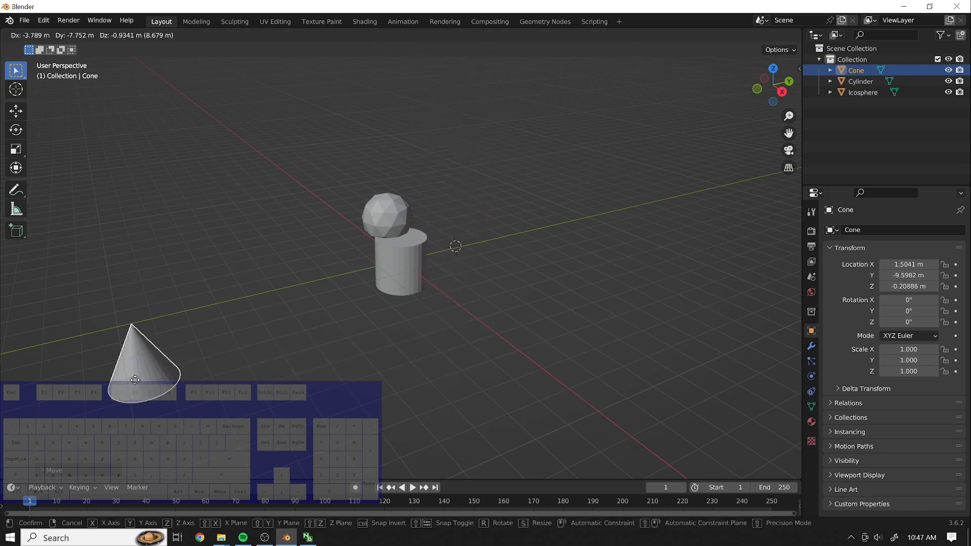
left_click(652, 332)
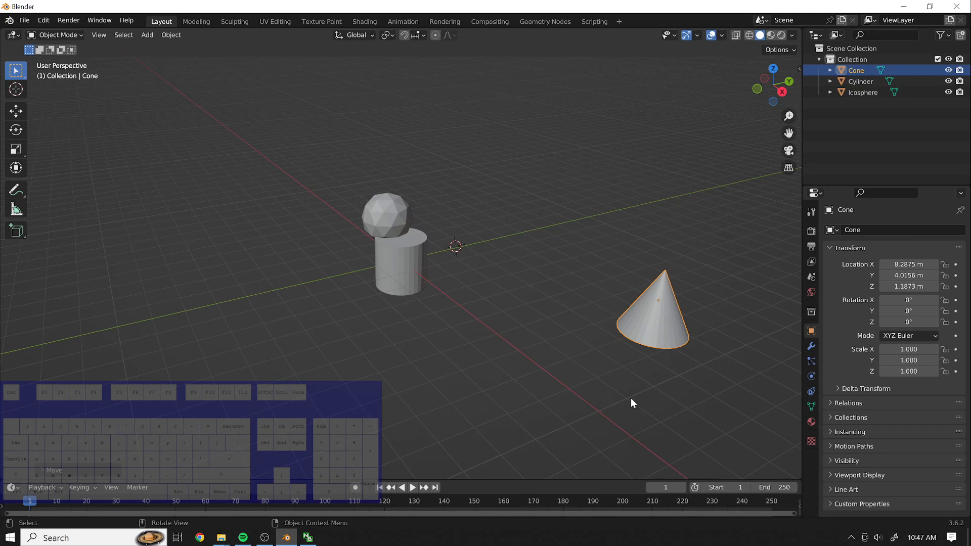
- Move the cone in perspective so it overlaps the cylinder, and move it away to about X 6.86 m, Y 1.08 m, Z 0.82 m
key("g")
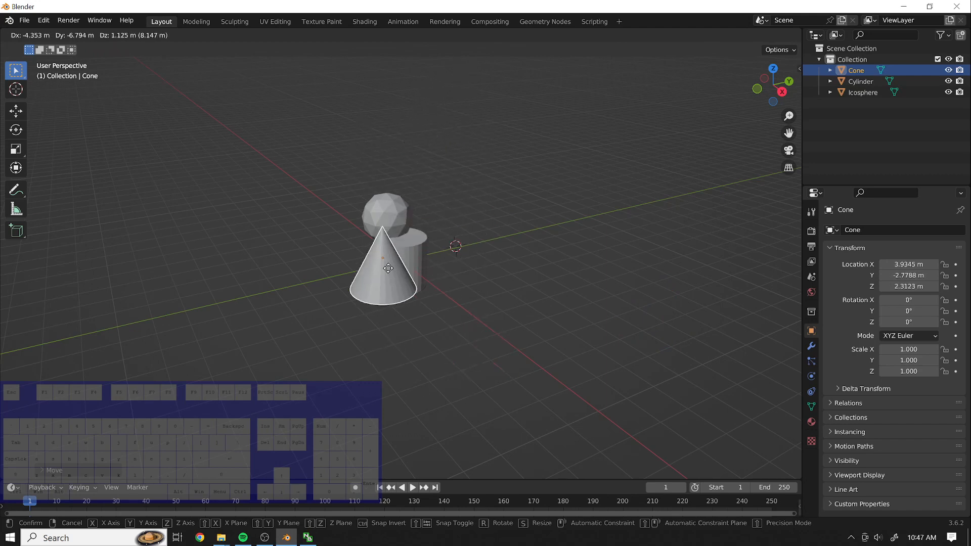
left_click(388, 268)
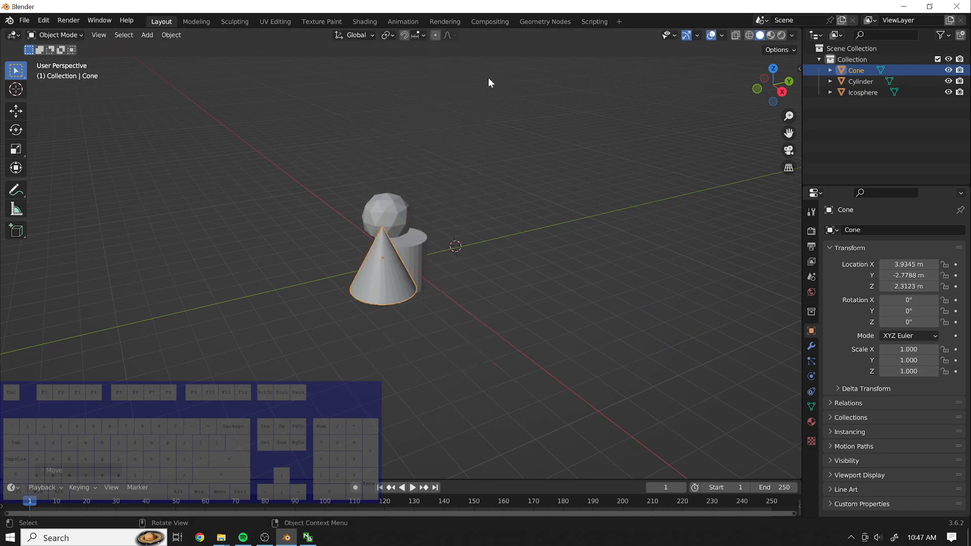
key("g")
left_click(554, 329)
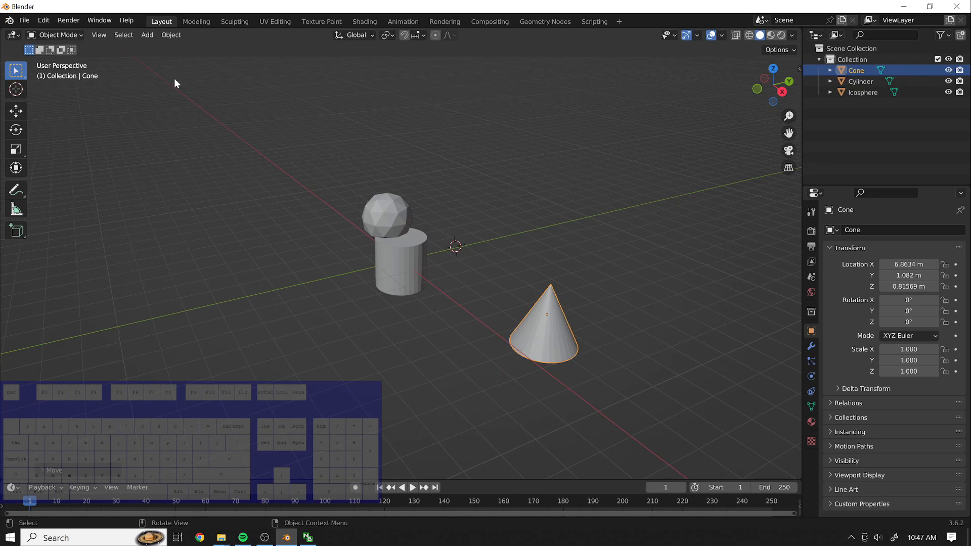
- Invert the selection to the cylinder and icosphere, and move the 3D cursor around the scene with the Cursor tool
key("ctrl+i")
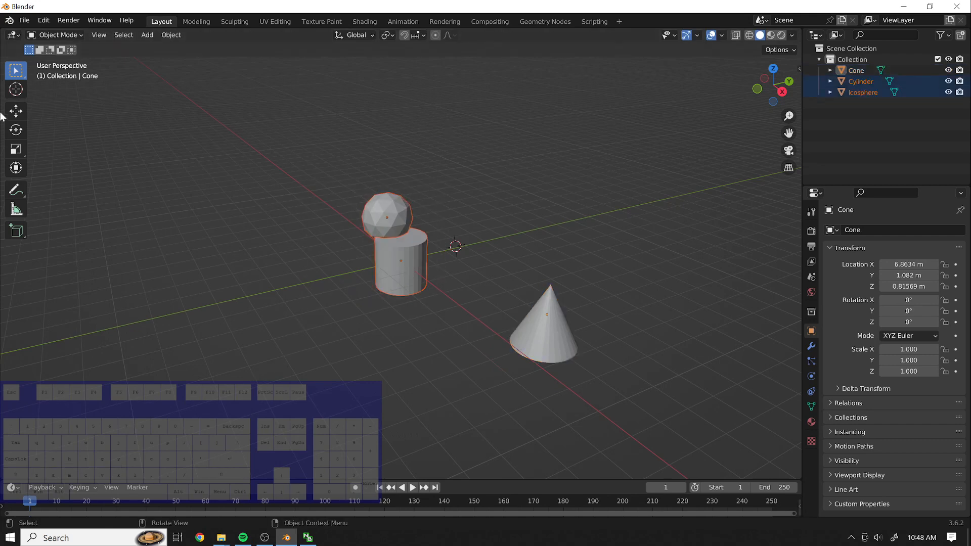
left_click(16, 89)
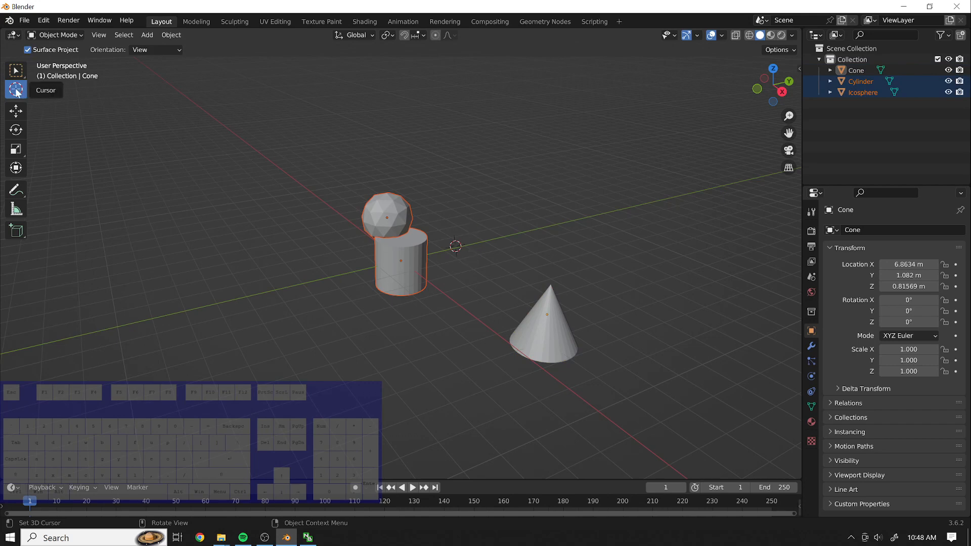
key("shift")
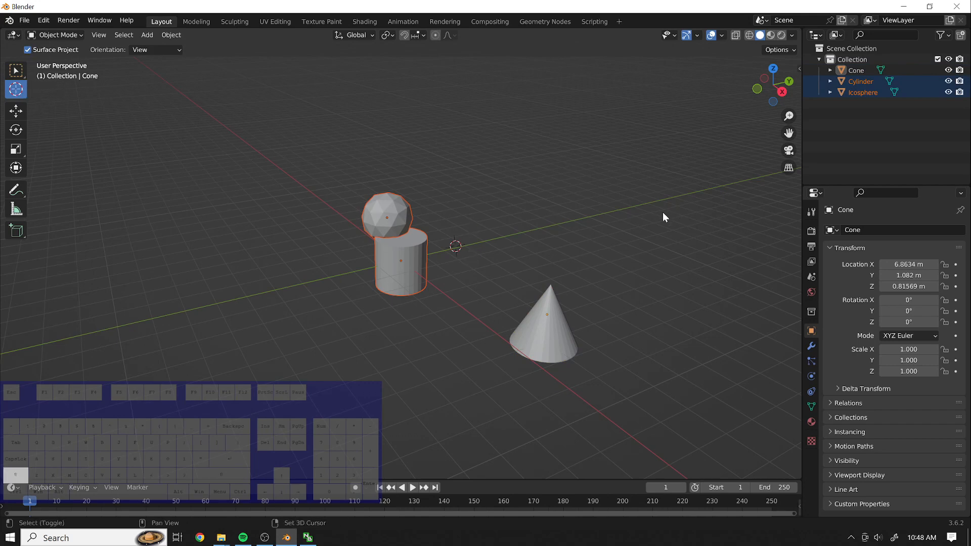
left_click_drag(647, 240, 312, 382)
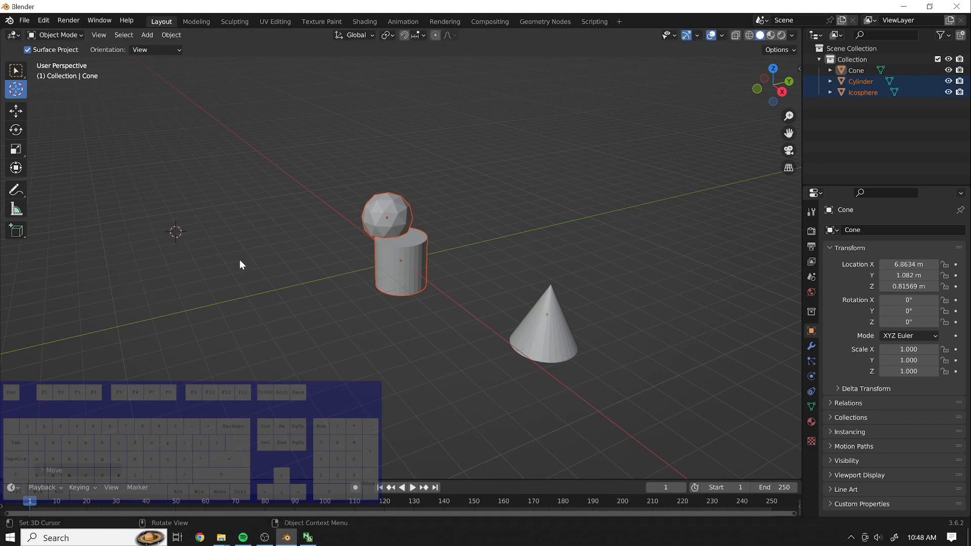
- Place the 3D cursor in the empty foreground left of the cylinder and add a cube there, at about X -2.91 m, Y -6.5 m, Z -4.47 m
right_click(228, 365, "shift")
key("shift+a")
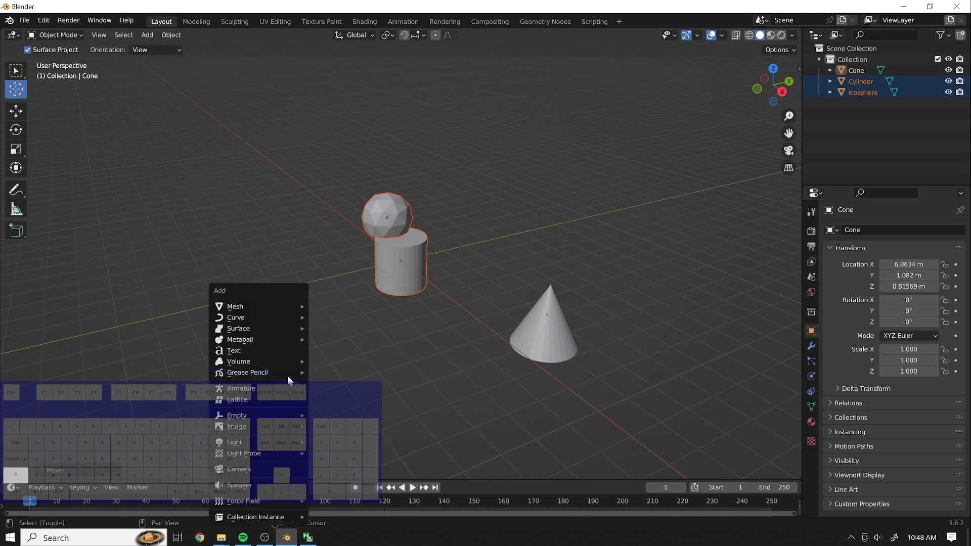
mouse_move(250, 305)
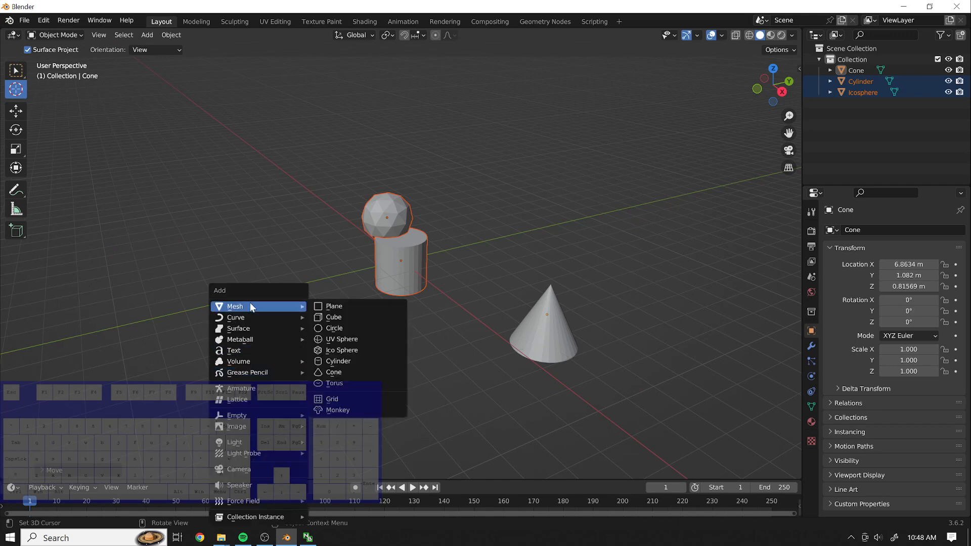
left_click(354, 317)
- Add an ico sphere at the 3D cursor, right of the cone at about X 4.28 m, Y 10.76 m, Z -0.05 m
key("shift+a")
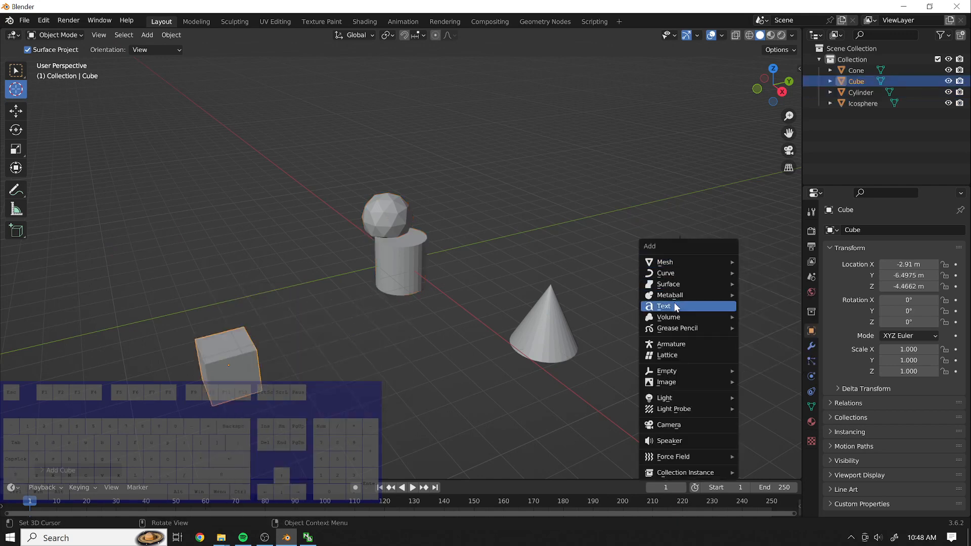
mouse_move(666, 262)
left_click(774, 306)
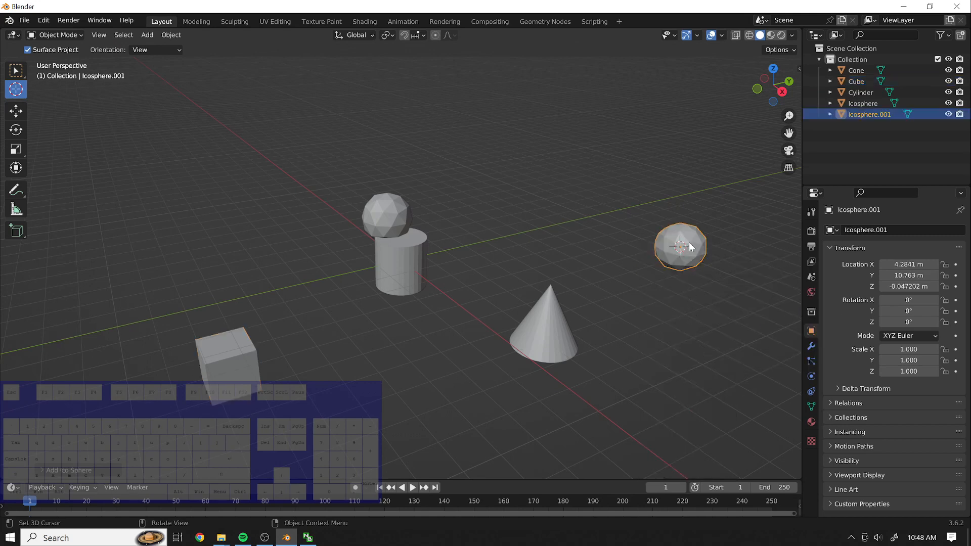
- Move the 3D cursor away from the new ico sphere to the empty area left of the cylinder, above the cube
left_click_drag(689, 244, 645, 252)
right_click_drag(164, 226, 170, 298, "shift")
right_click(138, 243, "shift")
- Switch to the Select Box tool and back to the Cursor tool, placing the 3D cursor farther back on the scene's left side
left_click(15, 69)
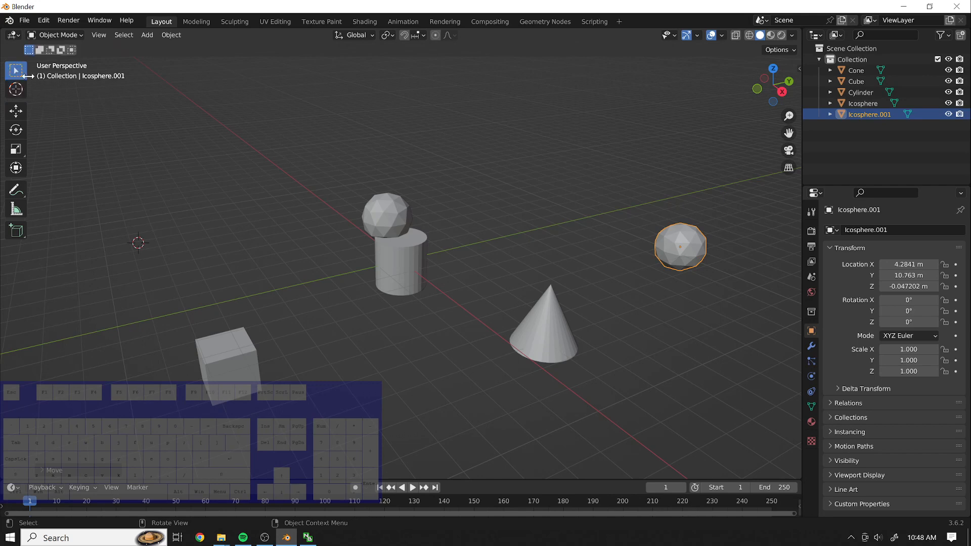
key("shift+space")
key("space")
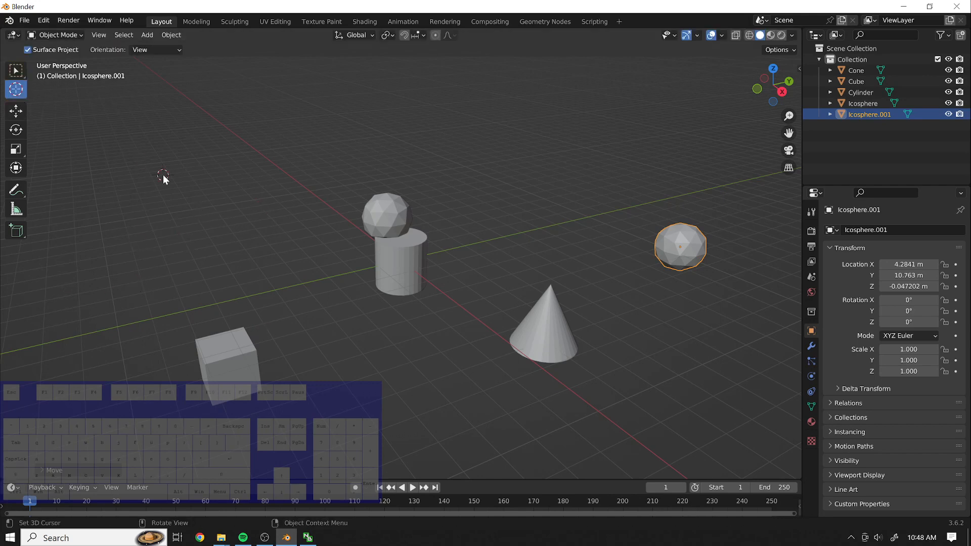
- Switch to Select Box and move the ico sphere beside the cone to the cube's far side, about X -6.16 m, Y -9.27 m, Z -1.24 m
left_click(15, 69)
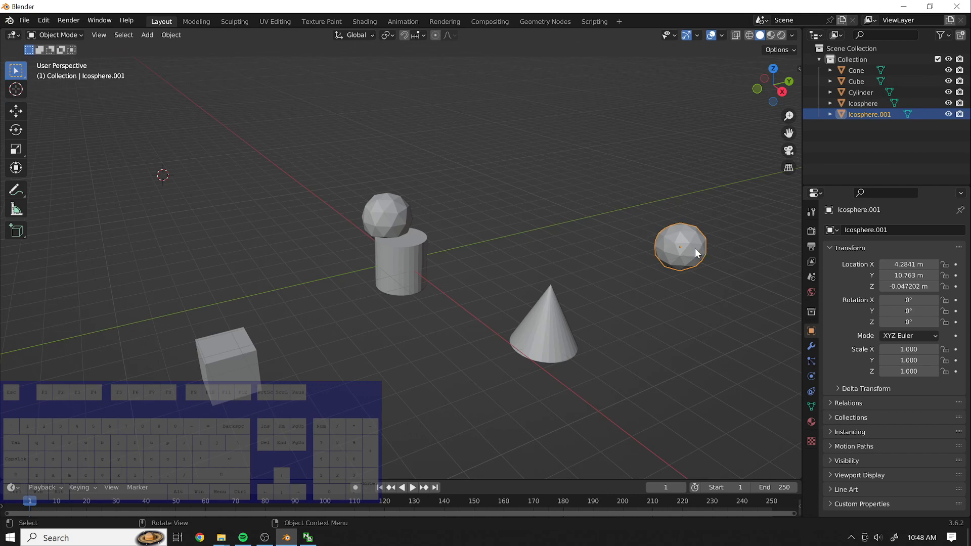
left_click_drag(695, 253, 147, 285)
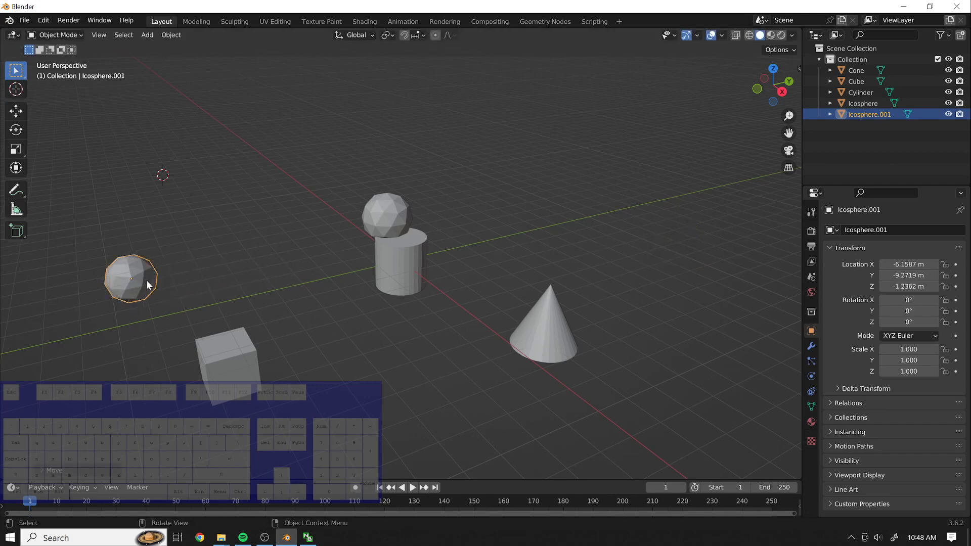
- Move the cone along individual axes with the Move tool's handles, ending at about X 8.19 m, Y 0.35 m, Z 2.33 m
left_click(10, 114)
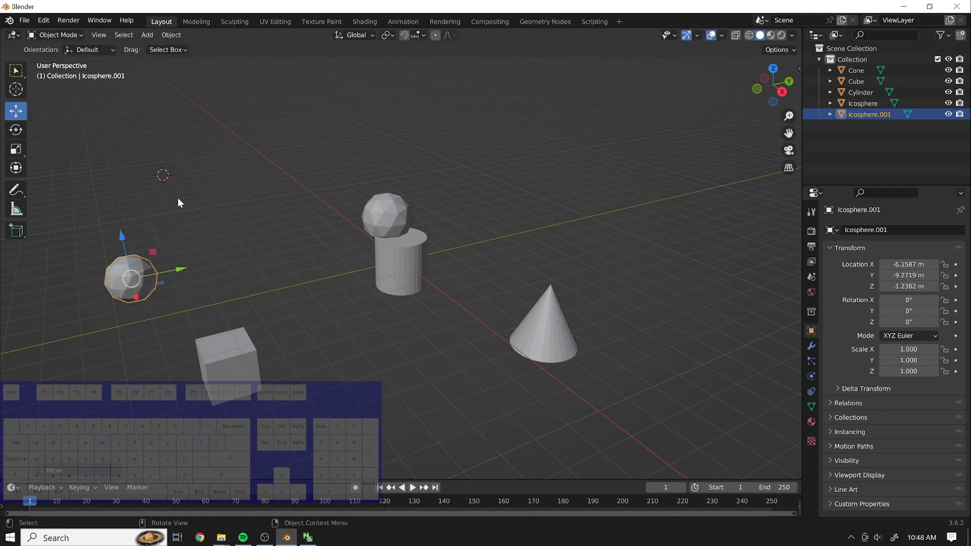
left_click(560, 324)
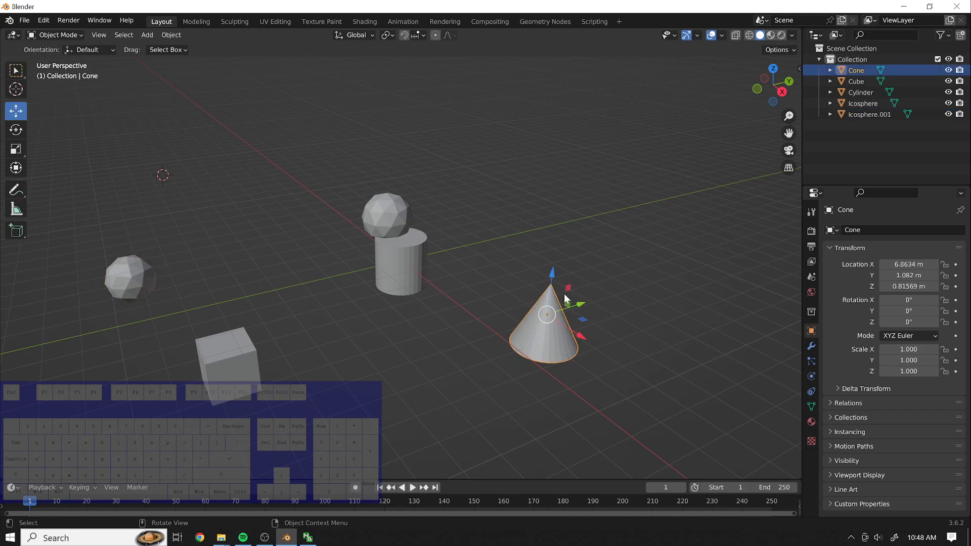
mouse_move(552, 276)
left_mouse_down()
mouse_move(552, 156)
mouse_move(552, 272)
left_mouse_up()
left_click_drag(579, 336, 500, 298)
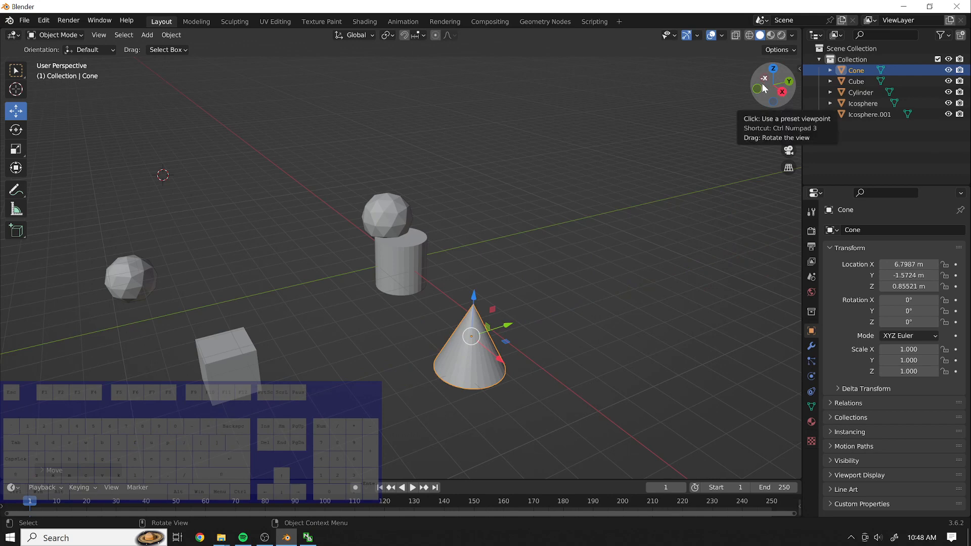
left_click_drag(473, 298, 486, 89)
left_click_drag(476, 277, 478, 246)
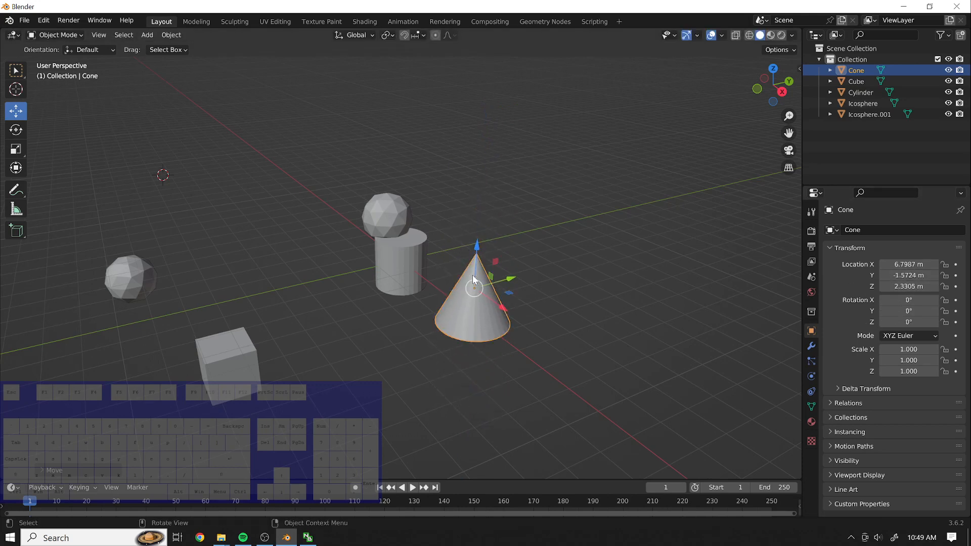
left_click_drag(507, 308, 547, 341)
left_click_drag(540, 302, 599, 287)
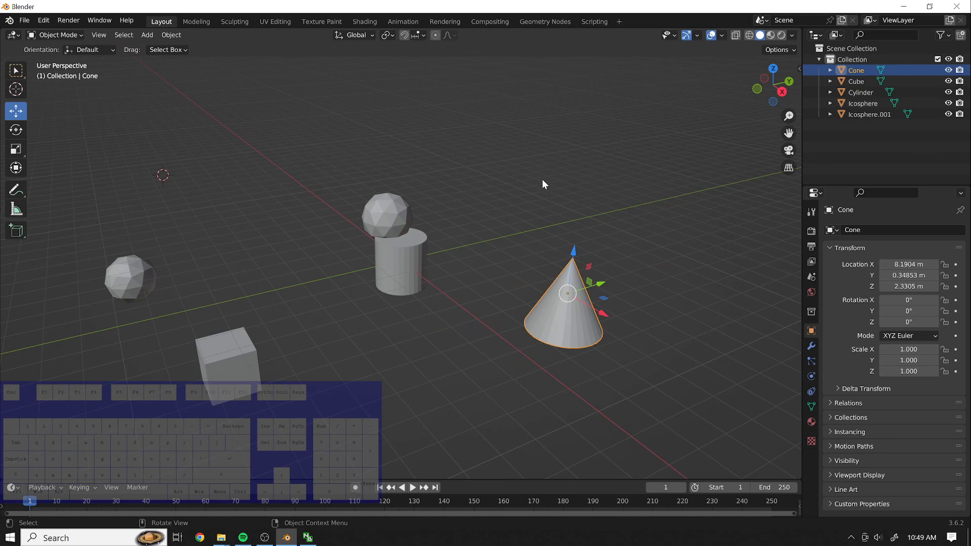
- Grab and reposition the cone freely three times, ending at about X 7.81 m, Y -1.07 m, Z 1.56 m
key("g")
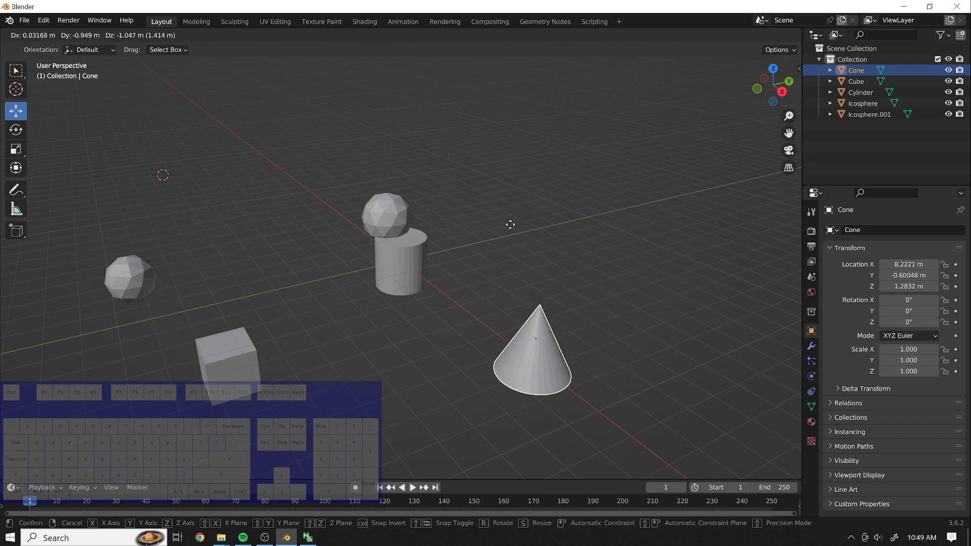
left_click(554, 244)
key("g")
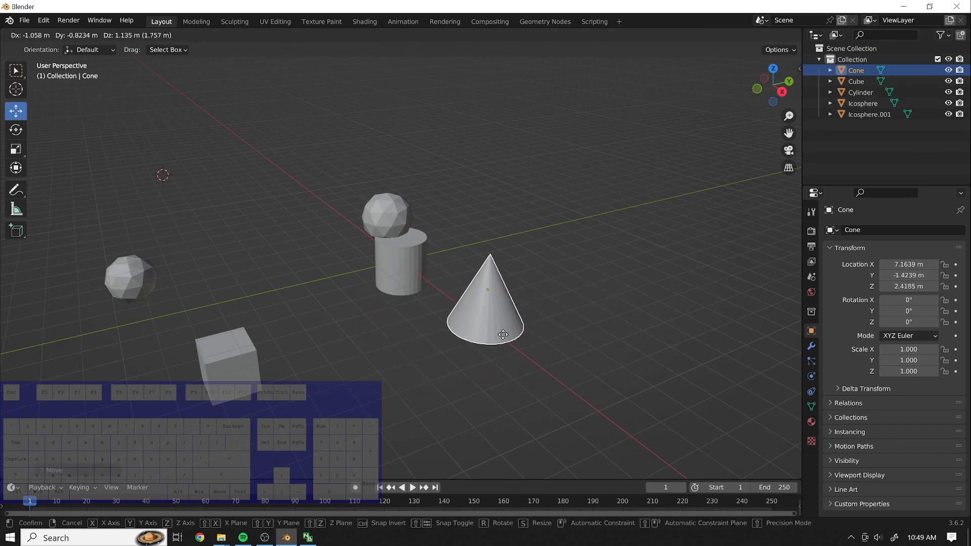
left_click(498, 326)
key("g")
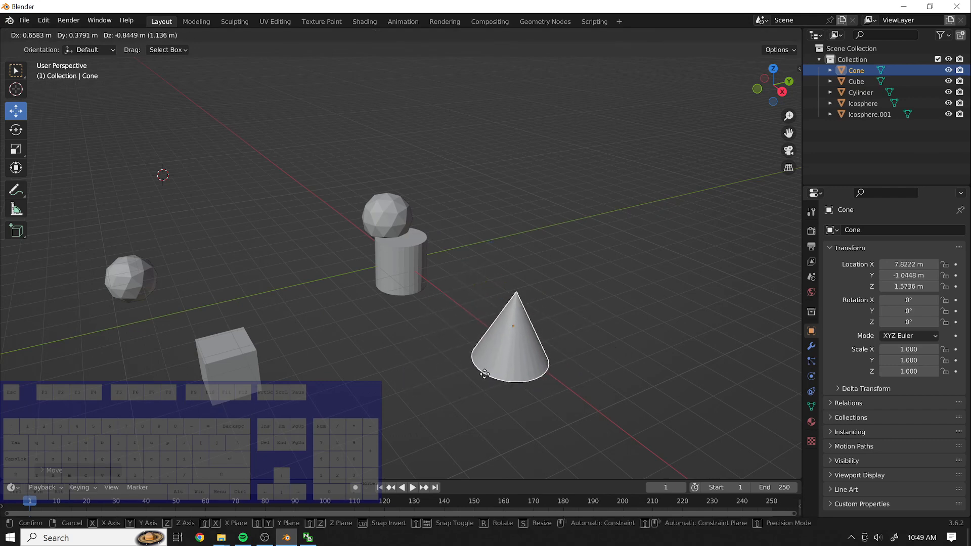
left_click(493, 378)
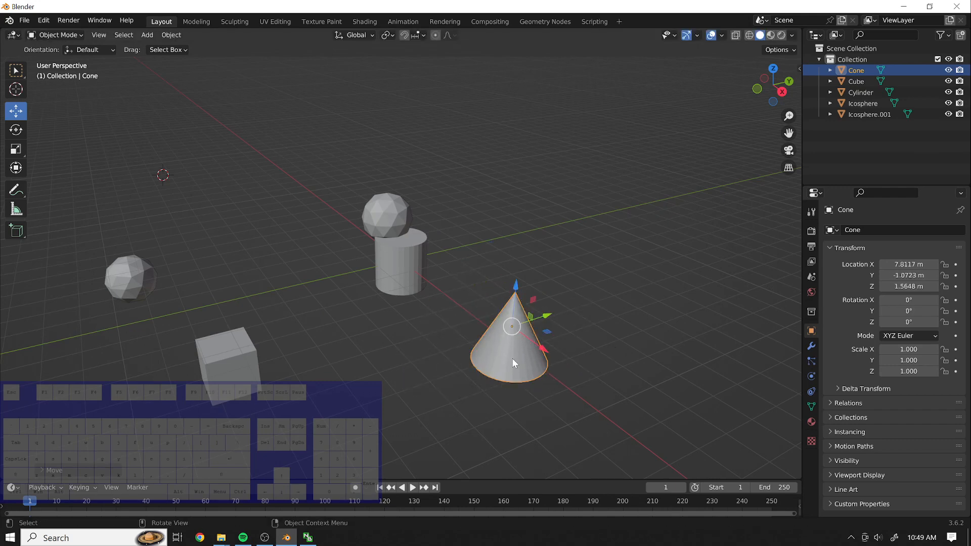
- Move the cone far back along the global X axis, to about X -35.1 m, toggling the axis constraint along the way
key("g")
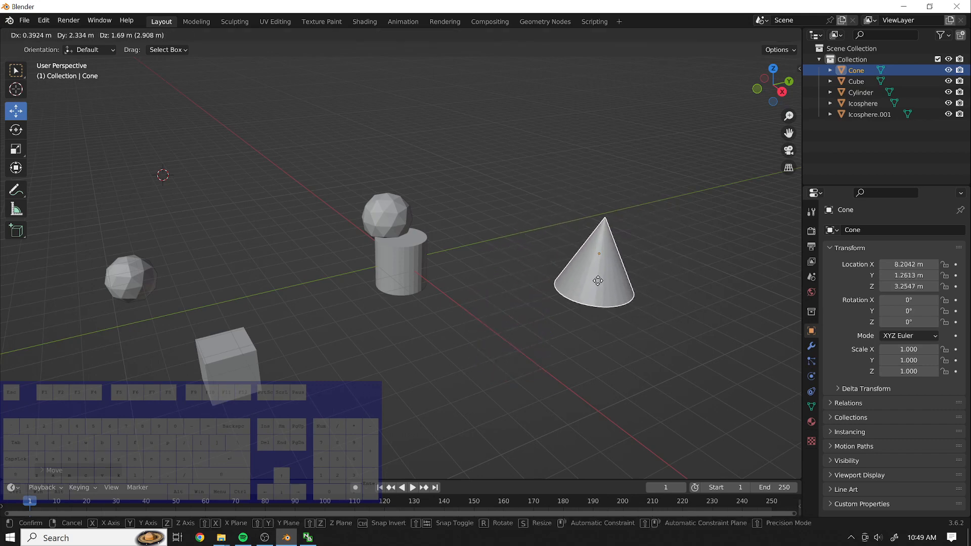
key("x")
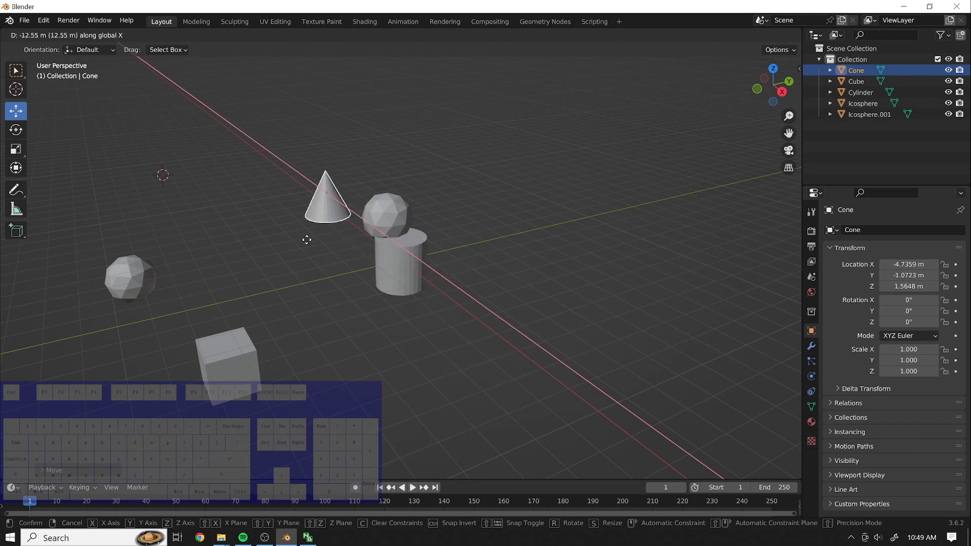
key("x")
key("x")
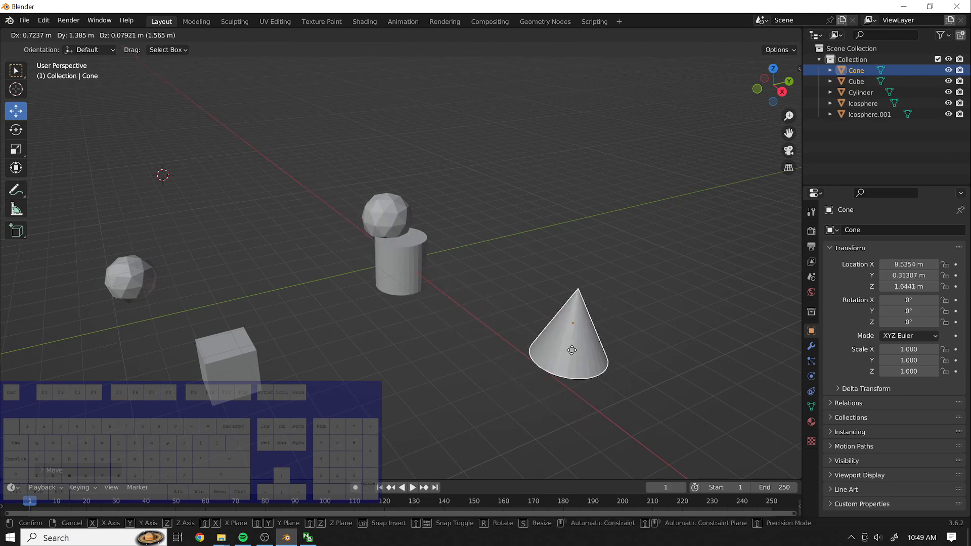
key("x")
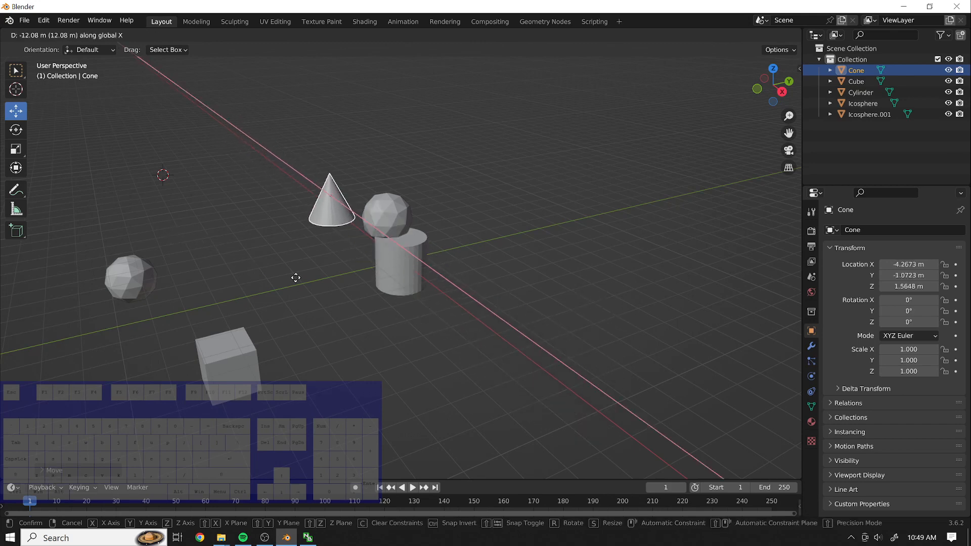
left_click(144, 194)
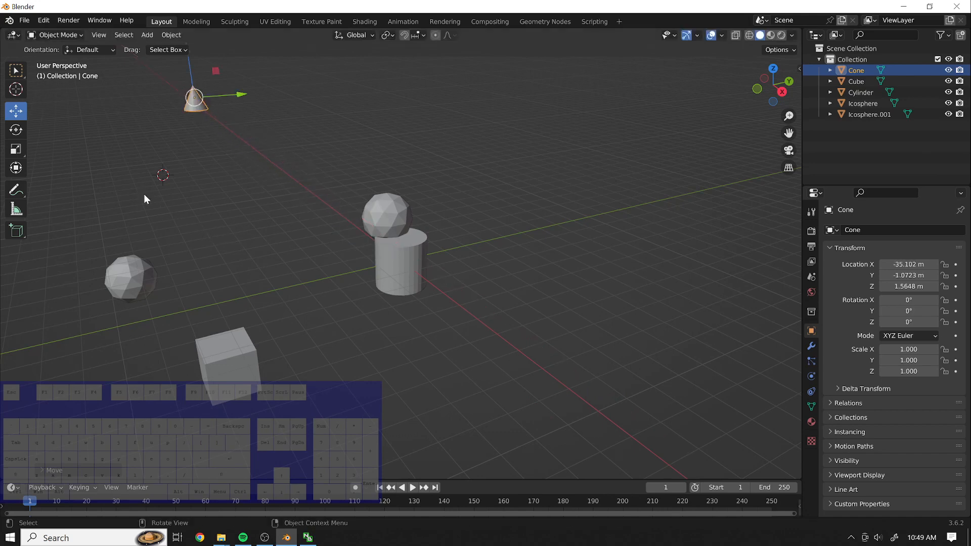
- Move the cone along the global Y axis to about Y 31.58 m
key("g")
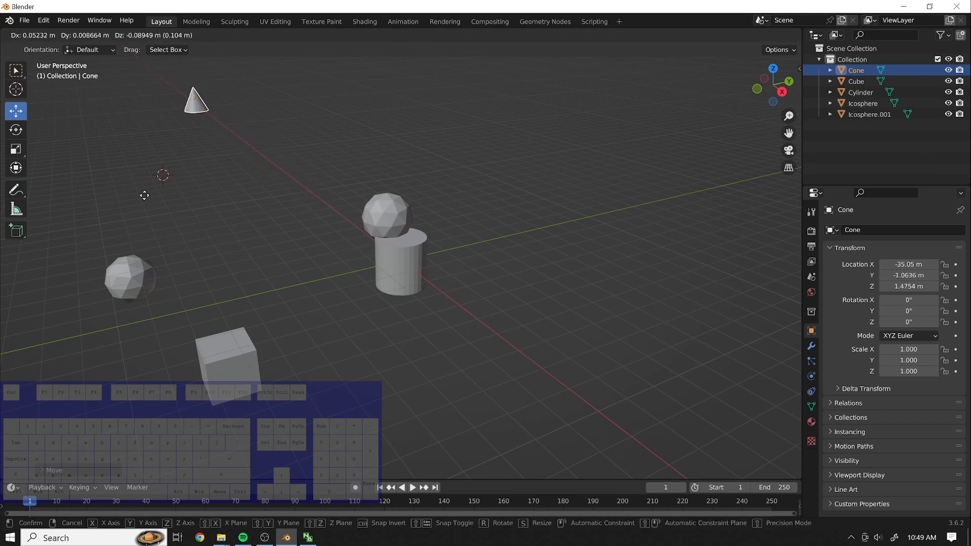
key("y")
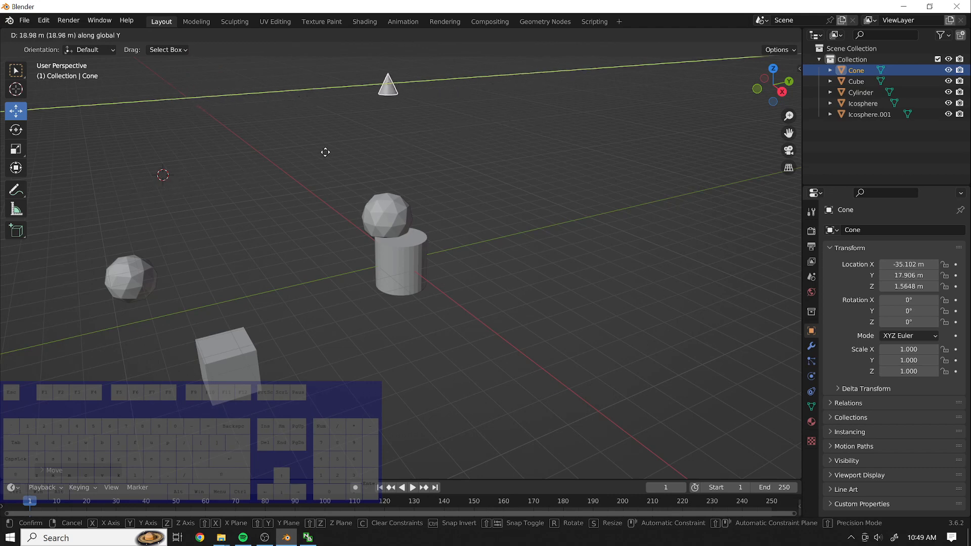
left_click(444, 90)
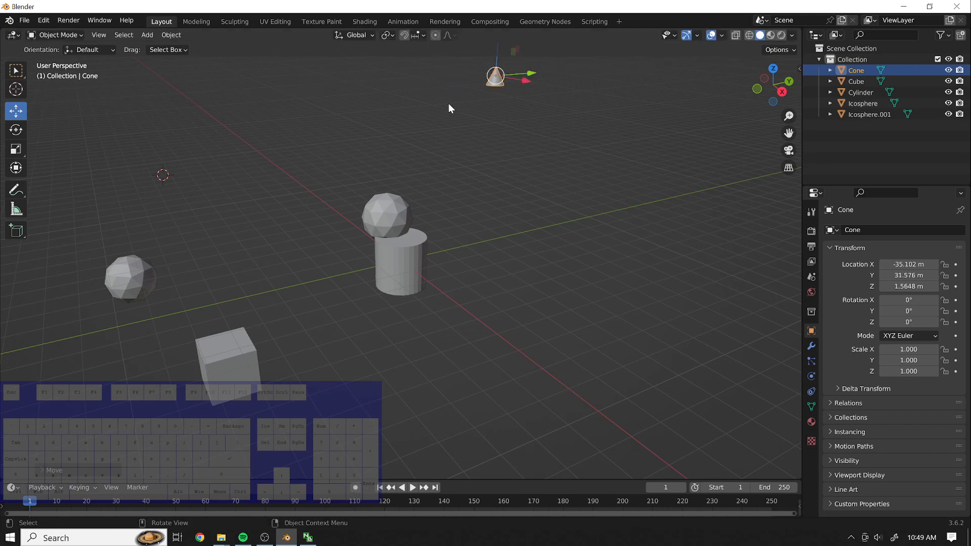
- Lower the cone along Z to about -0.09 m, try different axis constraints, and place it along Y at about 31.98 m
key("g")
key("z")
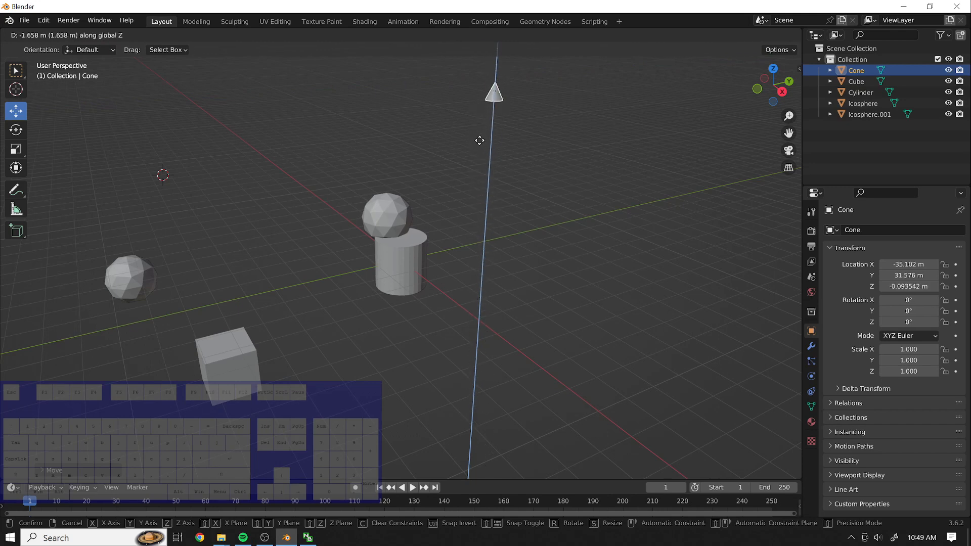
key("z")
key("z")
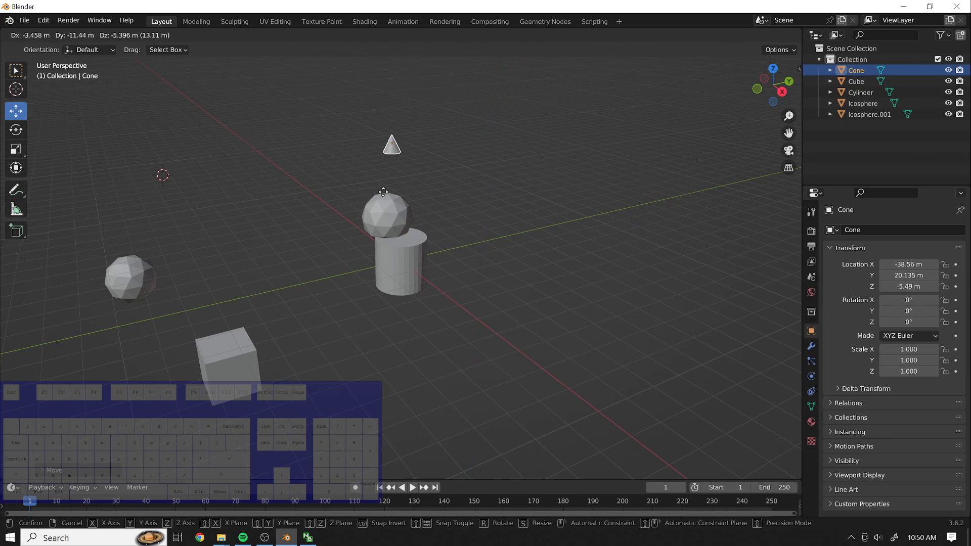
key("x")
key("z")
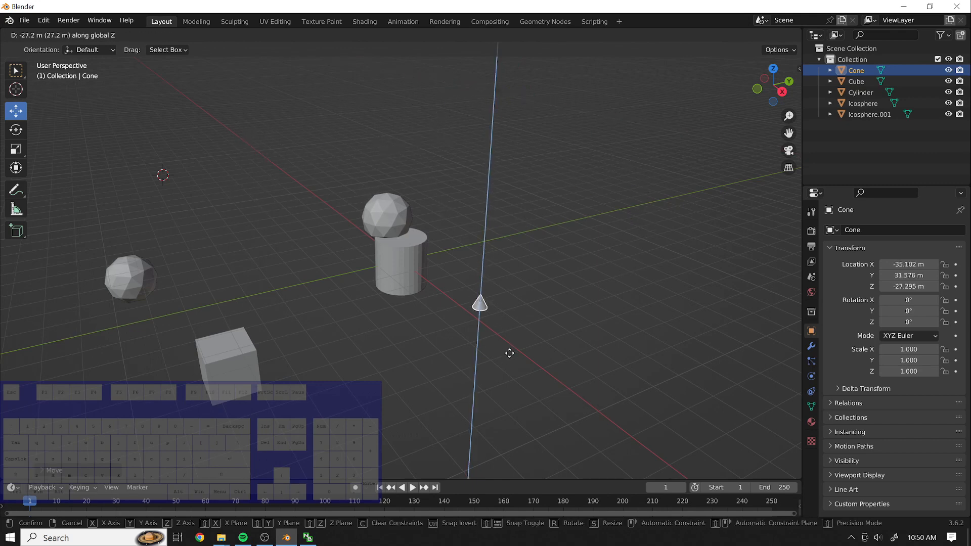
key("y")
left_click(477, 142)
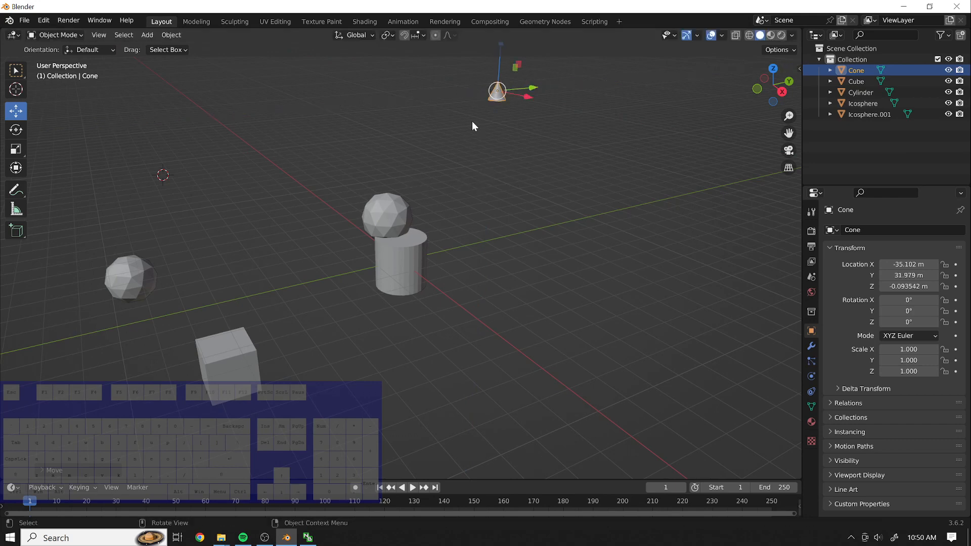
- Activate the Rotate tool and move the cylinder freely to about X 3.45 m, Y 6.27 m, Z 0.04 m
left_click(22, 129)
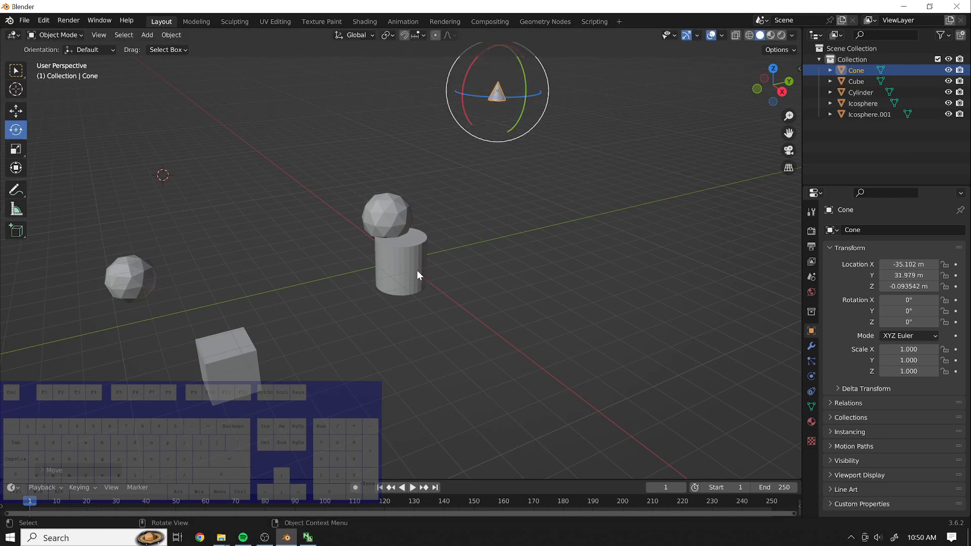
left_click(410, 282)
key("g")
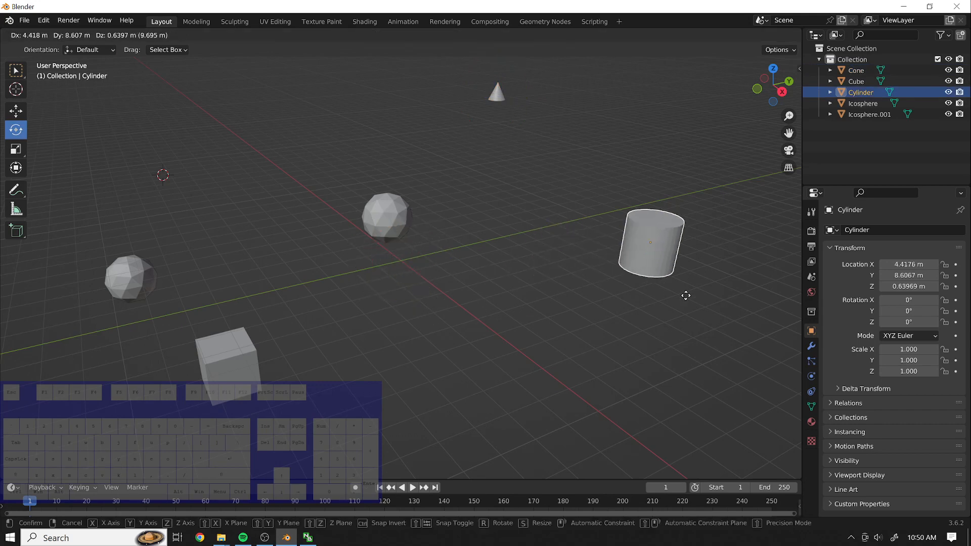
left_click(621, 313)
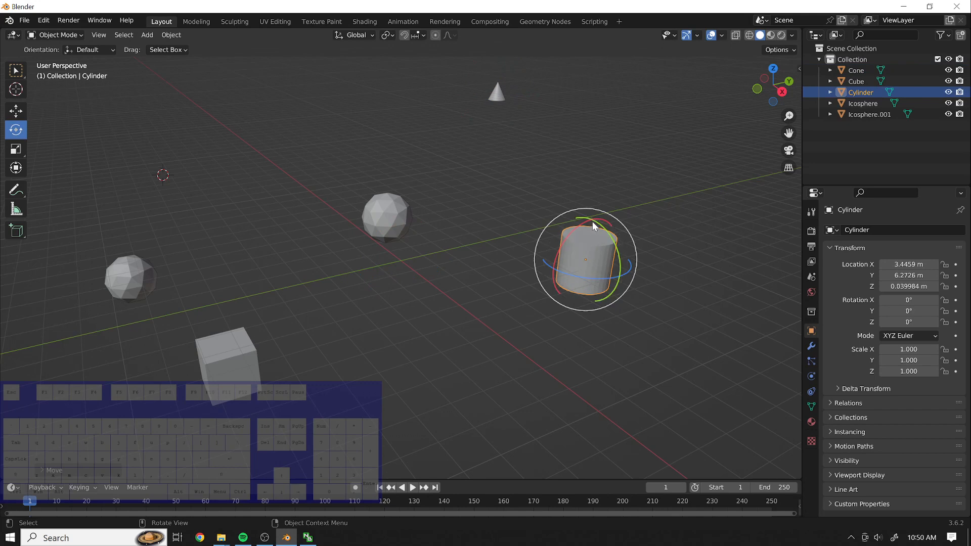
- Rotate the cylinder with the rotation rings, first about Y to about 64°, ending at about X 321°, Y -63°, Z -281°
left_click_drag(605, 233, 636, 267)
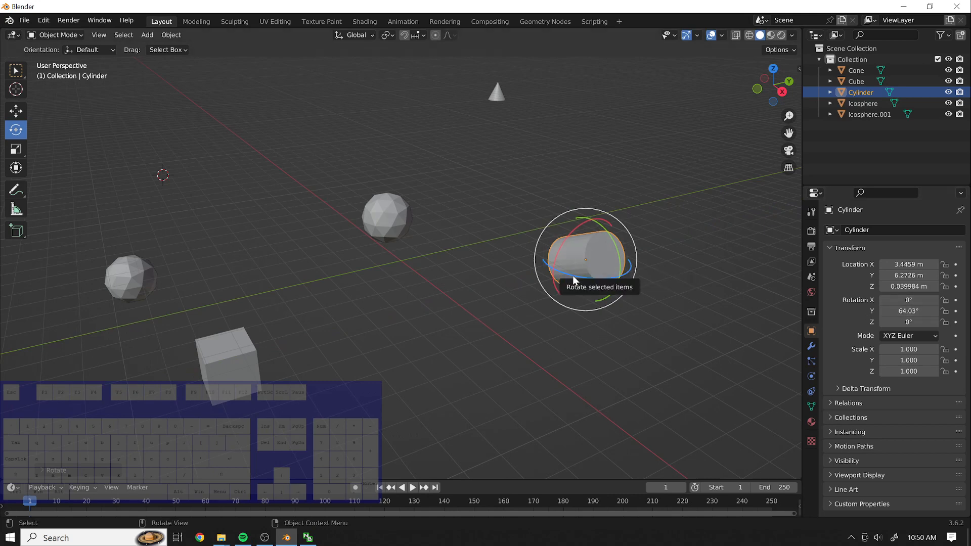
left_click_drag(574, 276, 643, 217)
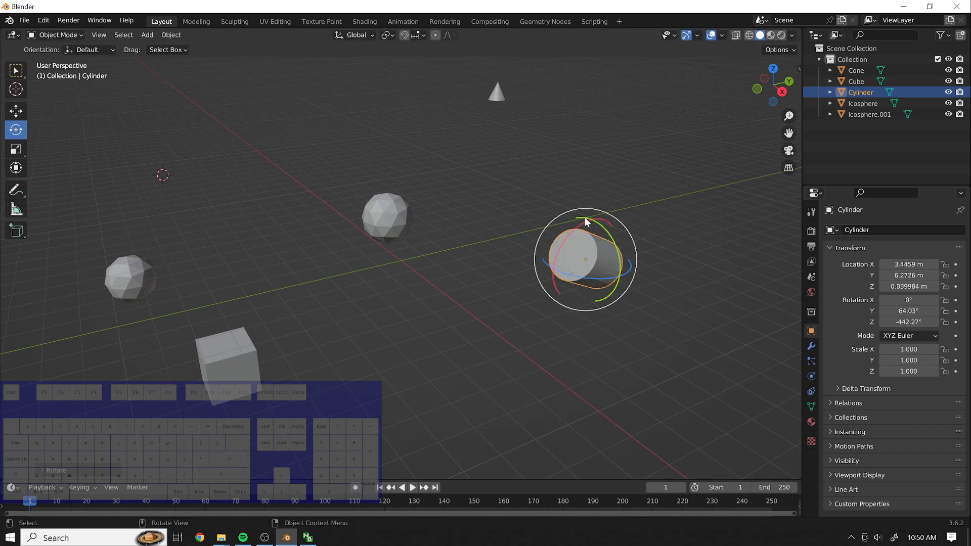
left_click_drag(585, 221, 693, 305)
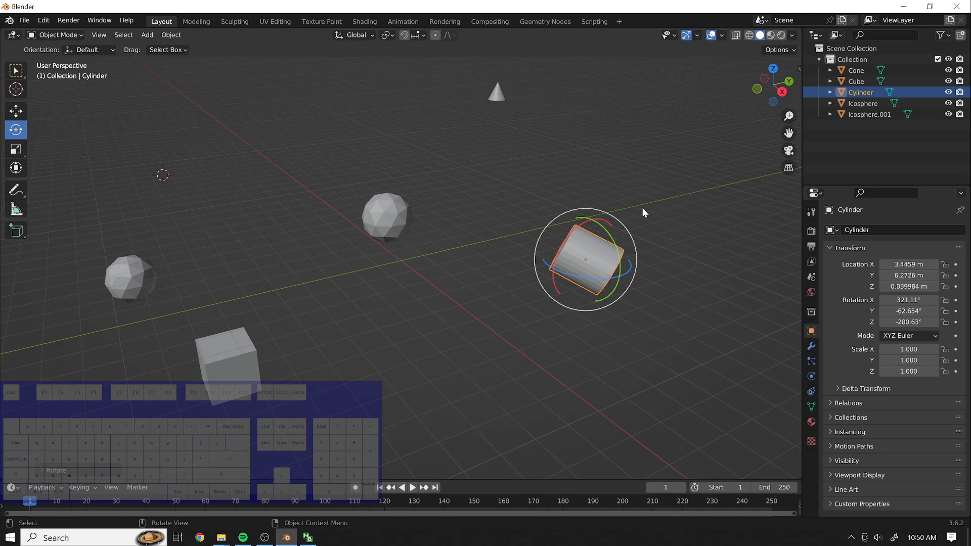
- Undo the cylinder's rotations and its last move
key("ctrl+z")
key("ctrl+z")
key("ctrl+z")
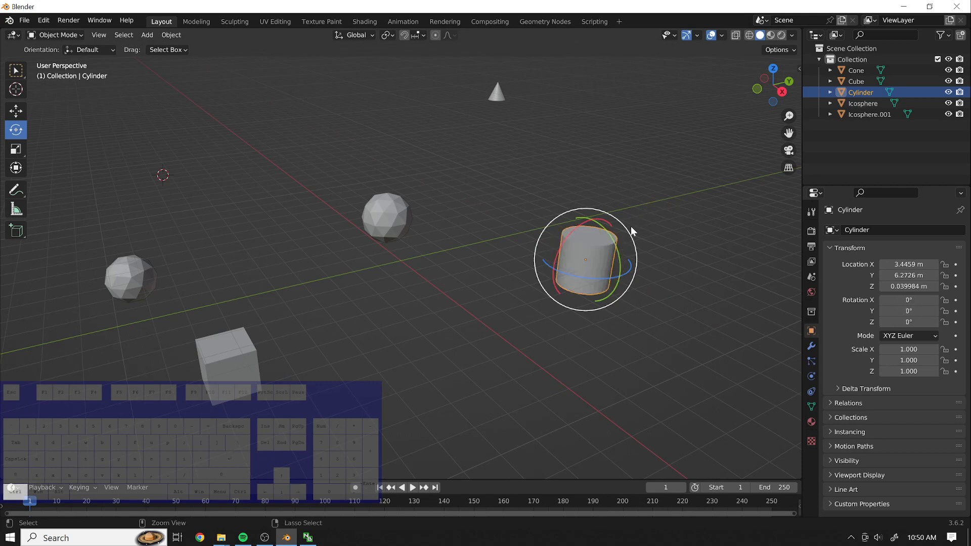
key("ctrl+z")
- Move the cylinder to about X 3.56 m, Y 6.58 m, Z 0.15 m and rotate it about X to about 347°
left_click(387, 267)
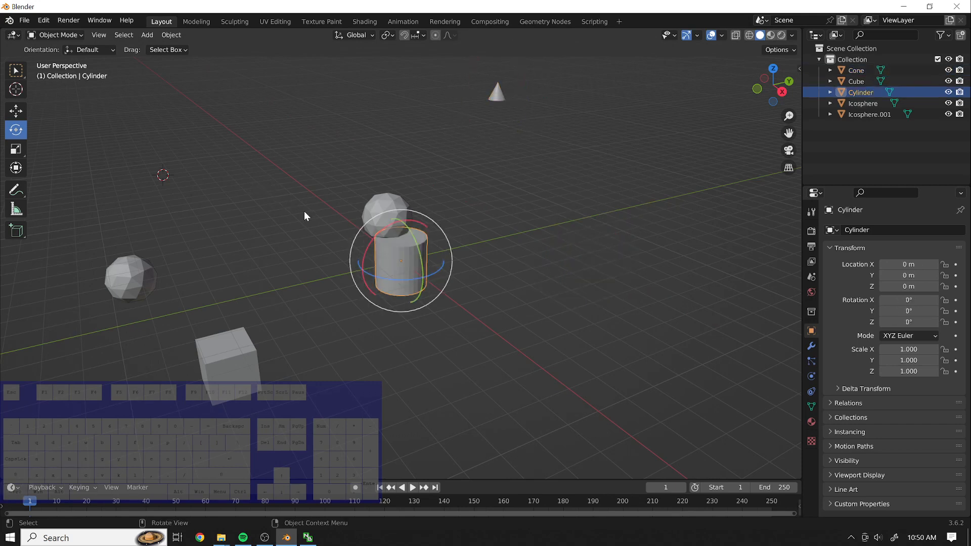
key("g")
left_click(502, 224)
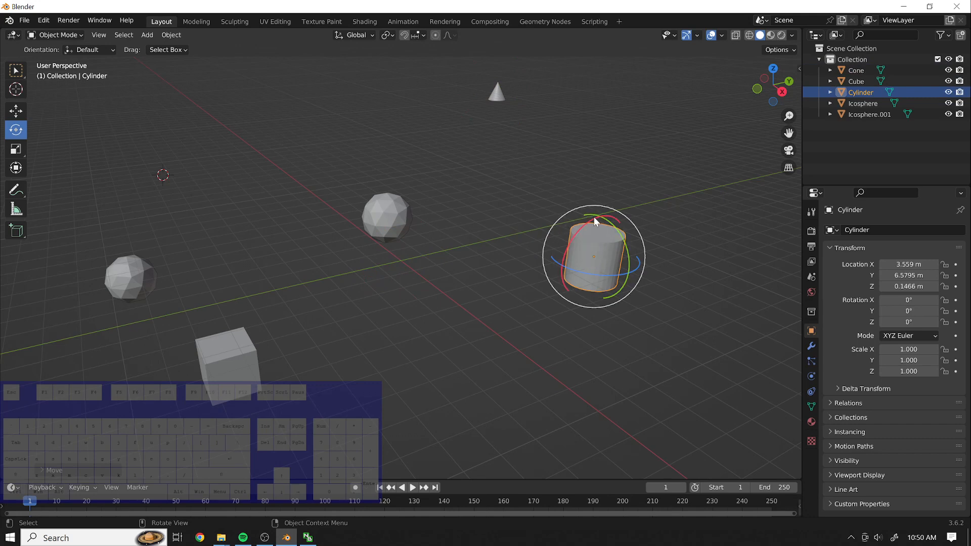
left_click_drag(593, 217, 613, 197)
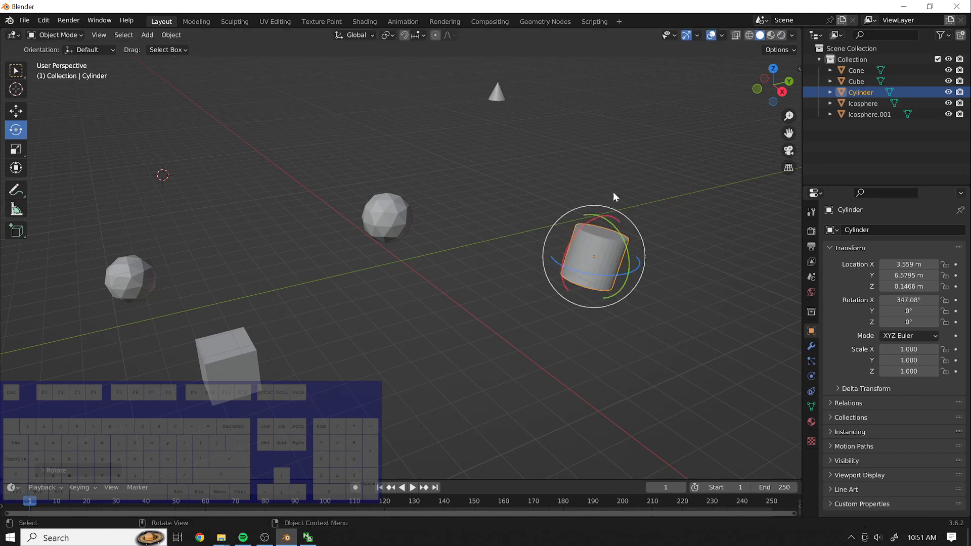
- Reselect the cylinder and reset its rotation and location to zero at the scene origin
left_click(660, 244)
left_click(596, 268)
left_click(607, 205)
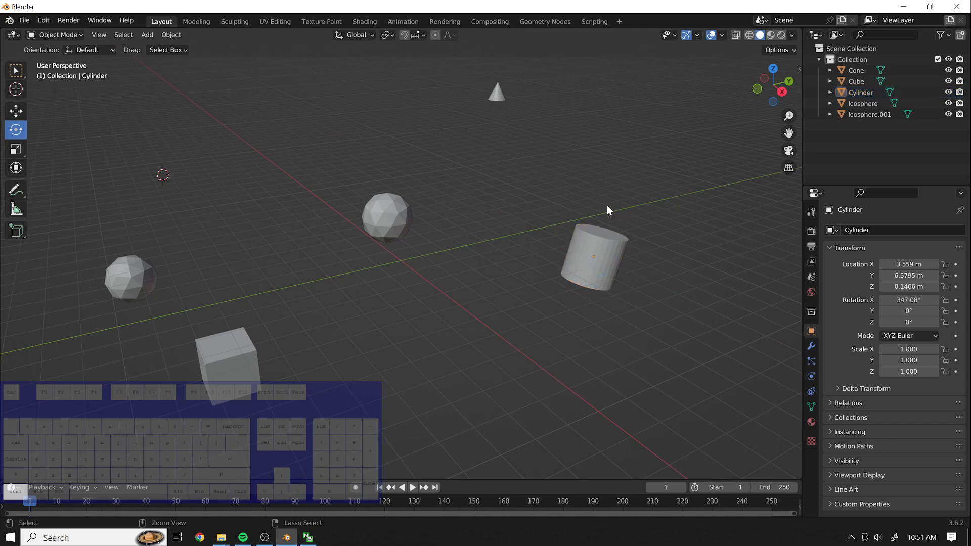
left_click(623, 234)
key("alt+r")
key("alt+g")
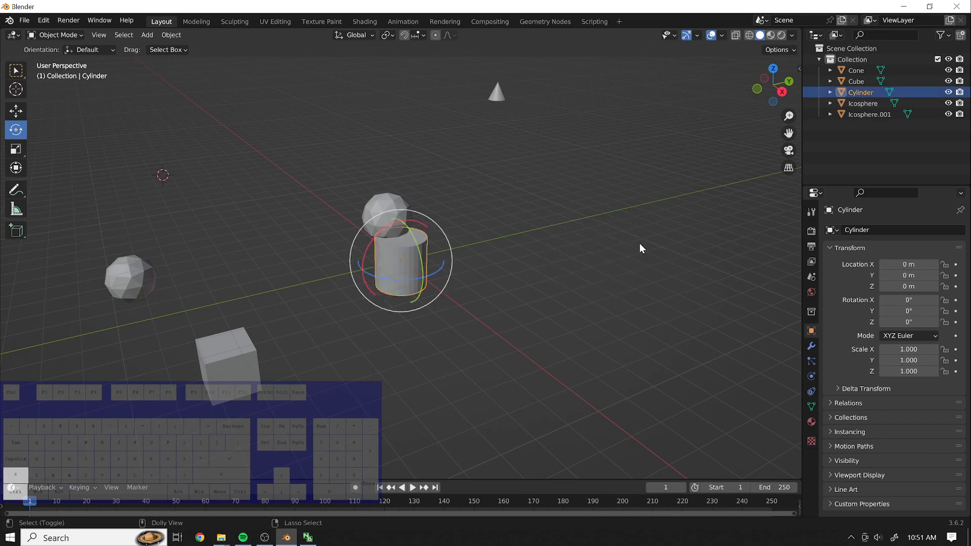
- Redo and undo through the cylinder's transform history, ending with its location reset undone and its rotation reset kept
key("ctrl+shift+z")
key("ctrl+shift+z")
key("ctrl+shift+z")
key("ctrl+shift+z")
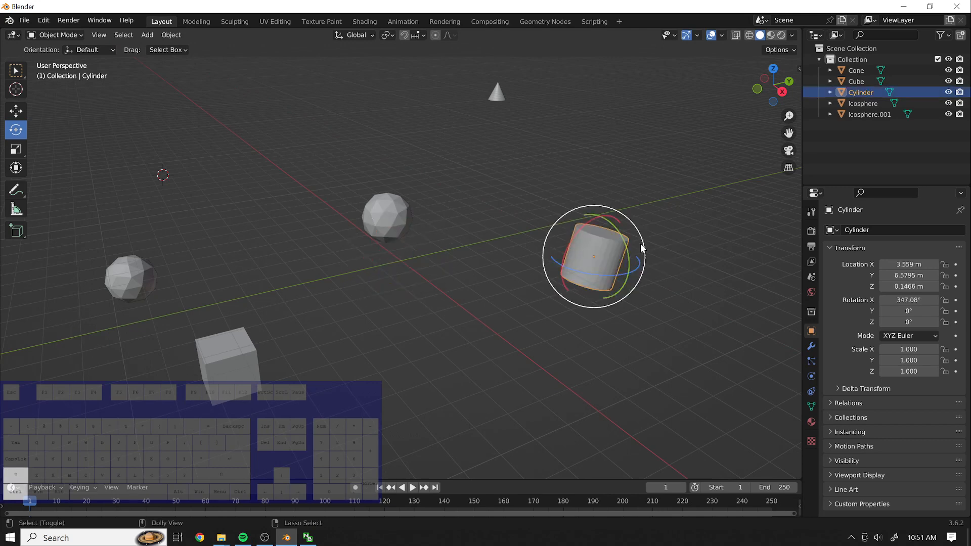
key("ctrl+shift+z")
key("ctrl+shift+z")
key("ctrl+shift+z")
key("ctrl+shift+z")
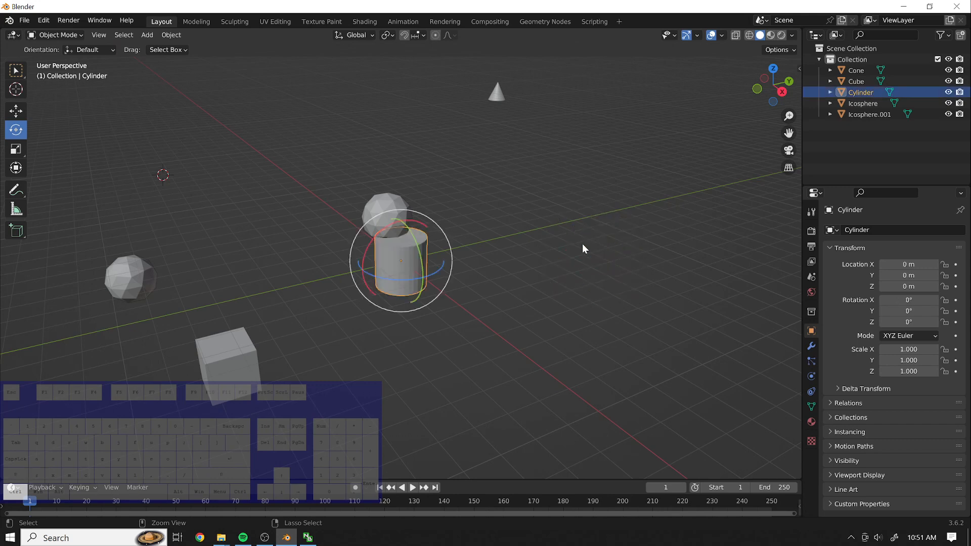
key("ctrl+z")
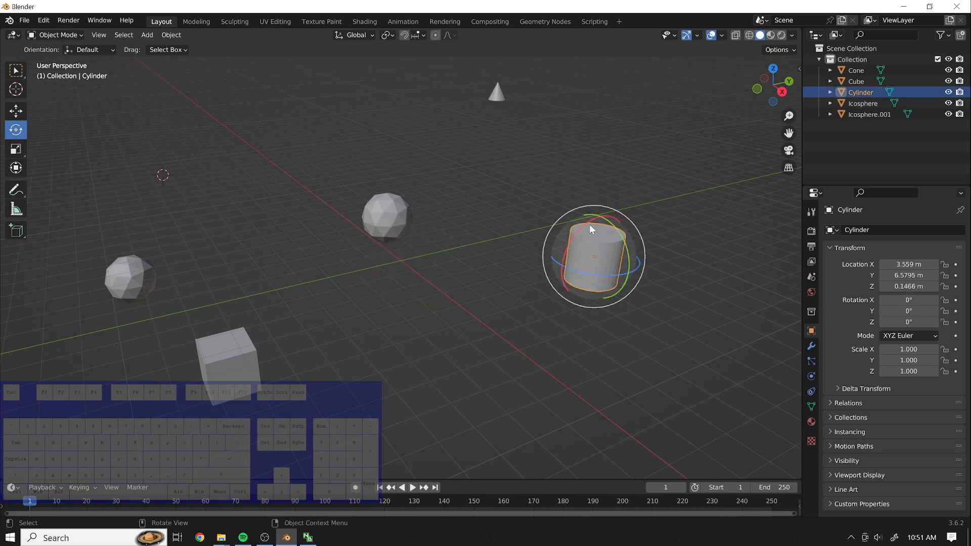
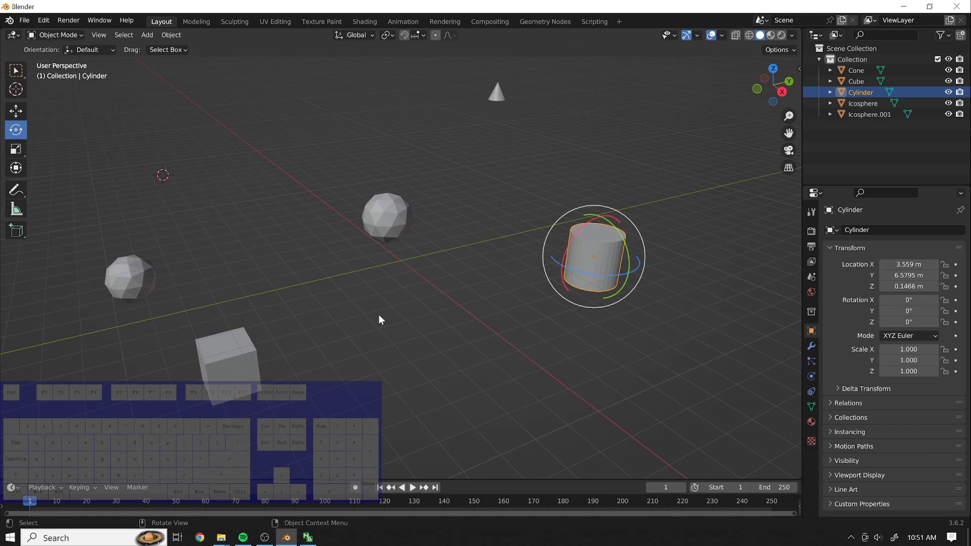
- Examine the Undo Steps setting under Memory & Limits in the System preferences, then close the preferences
left_click(29, 19)
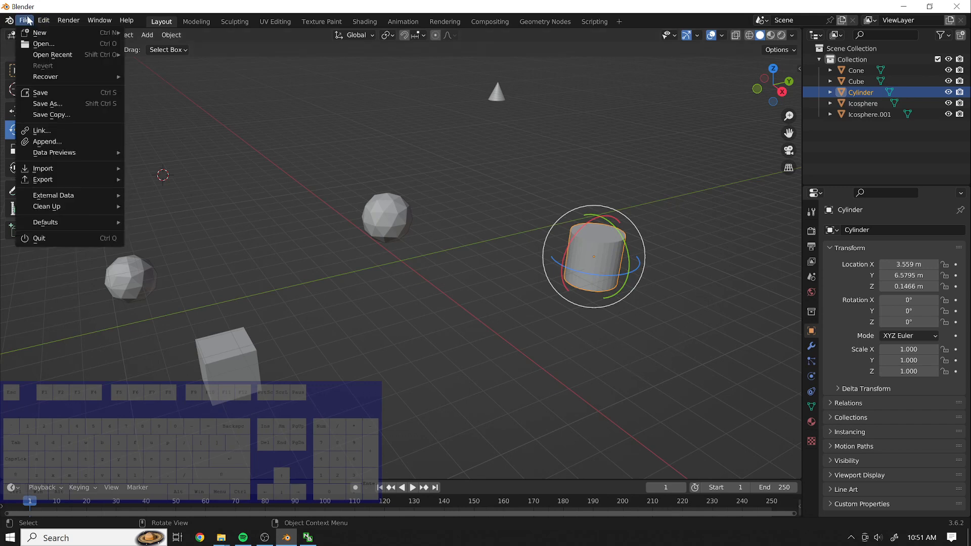
mouse_move(46, 173)
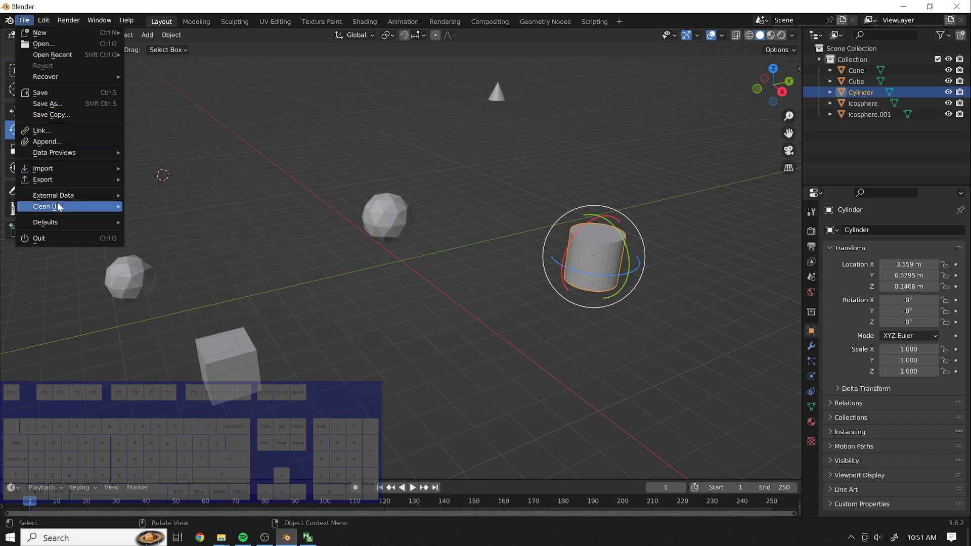
left_click(24, 22)
left_click(52, 21)
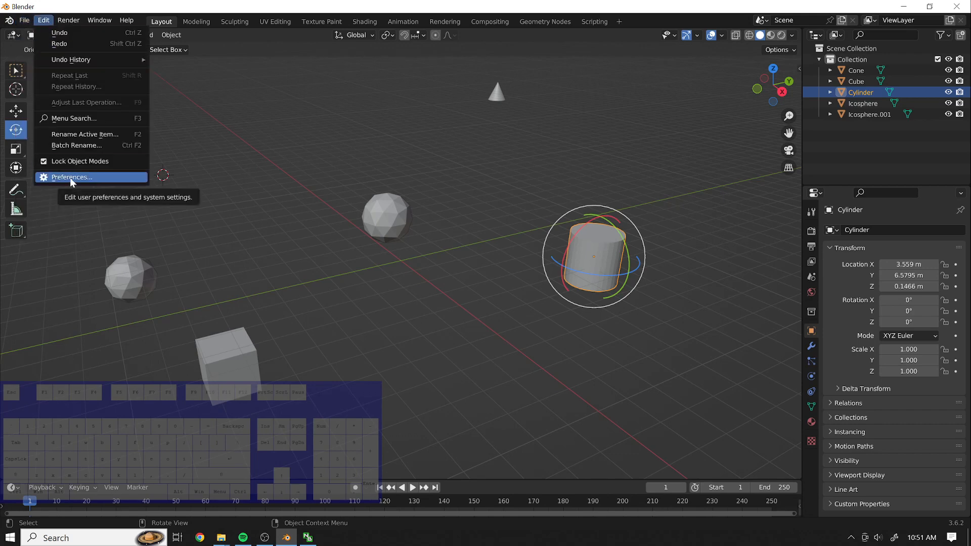
left_click(70, 177)
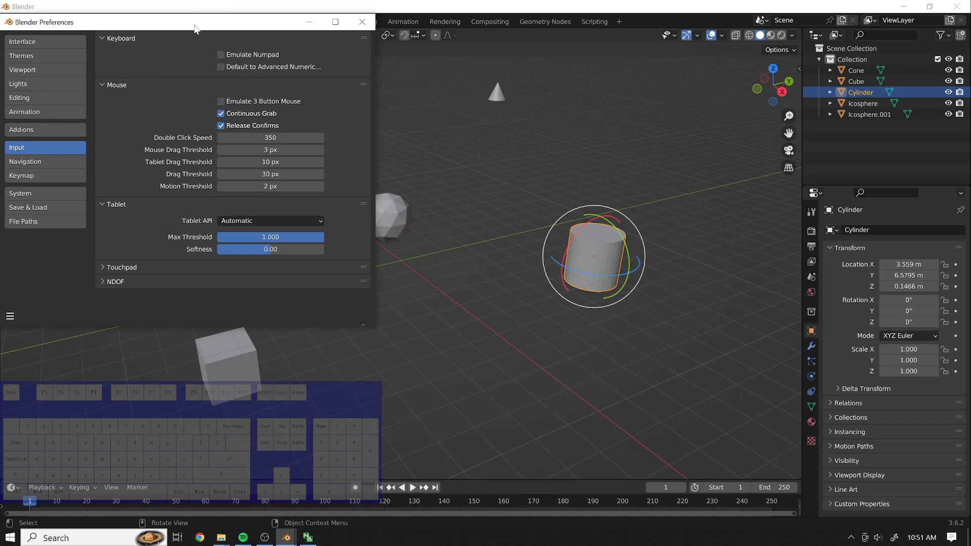
left_click_drag(196, 27, 457, 101)
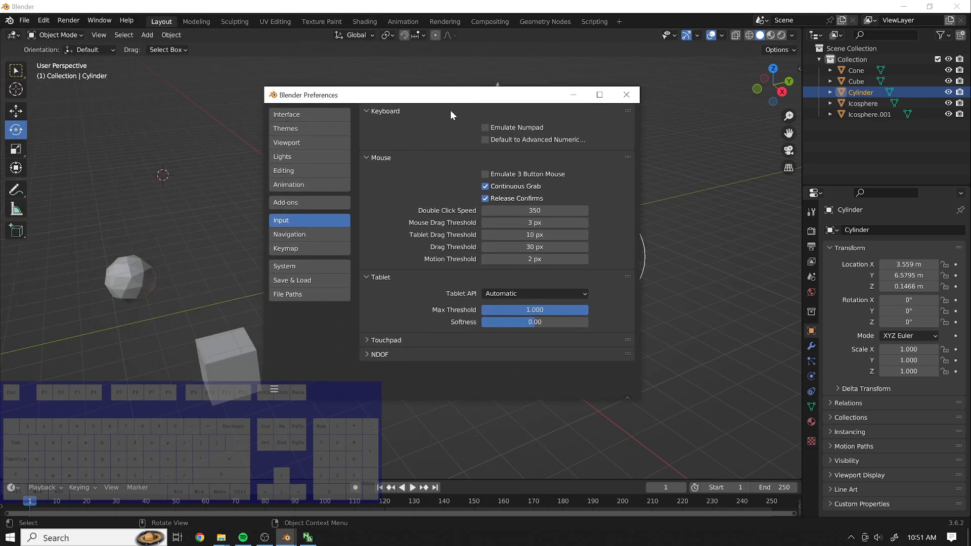
left_click(294, 271)
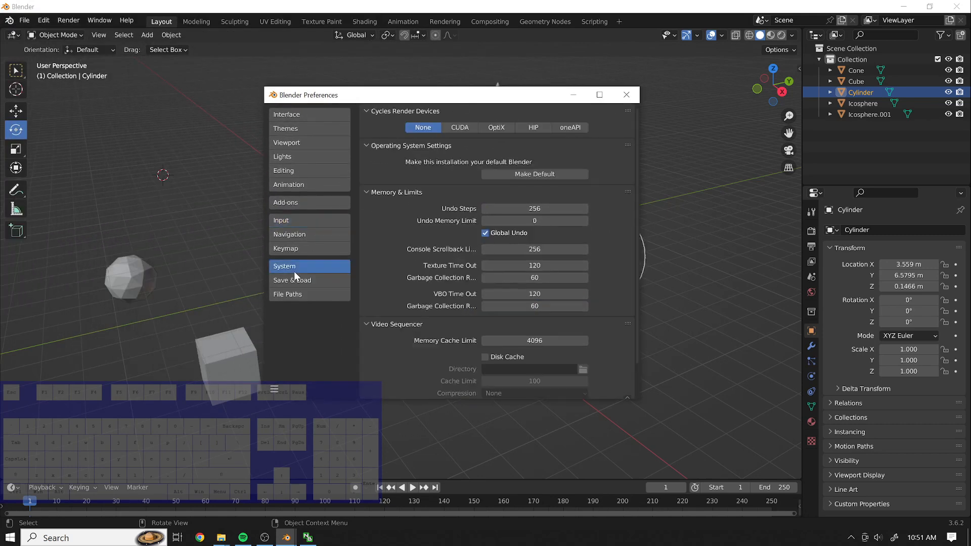
left_click(542, 208)
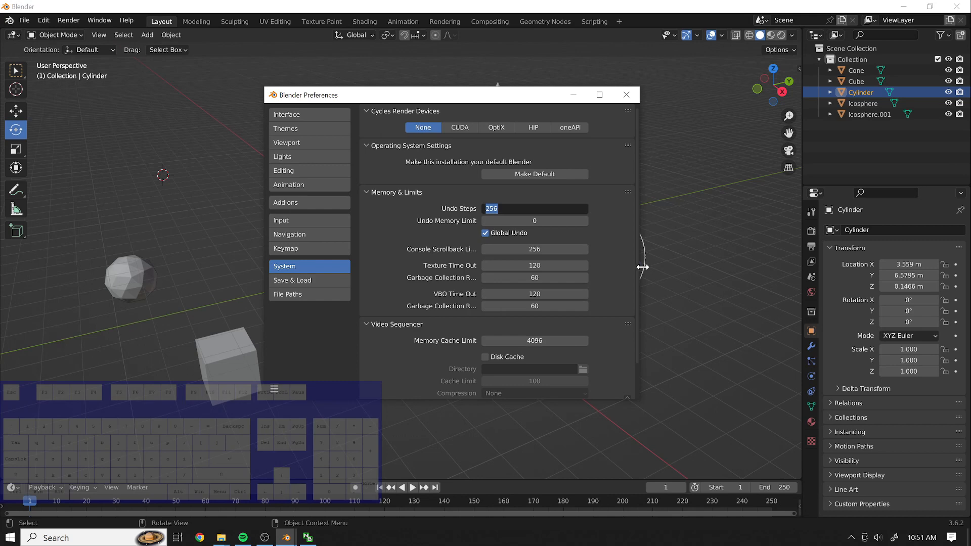
left_click(608, 261)
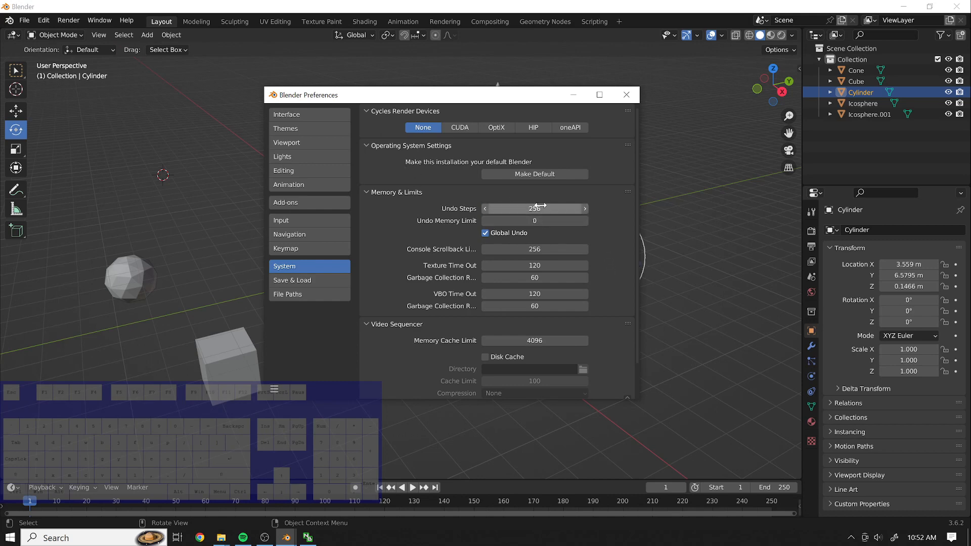
left_click_drag(518, 94, 364, 134)
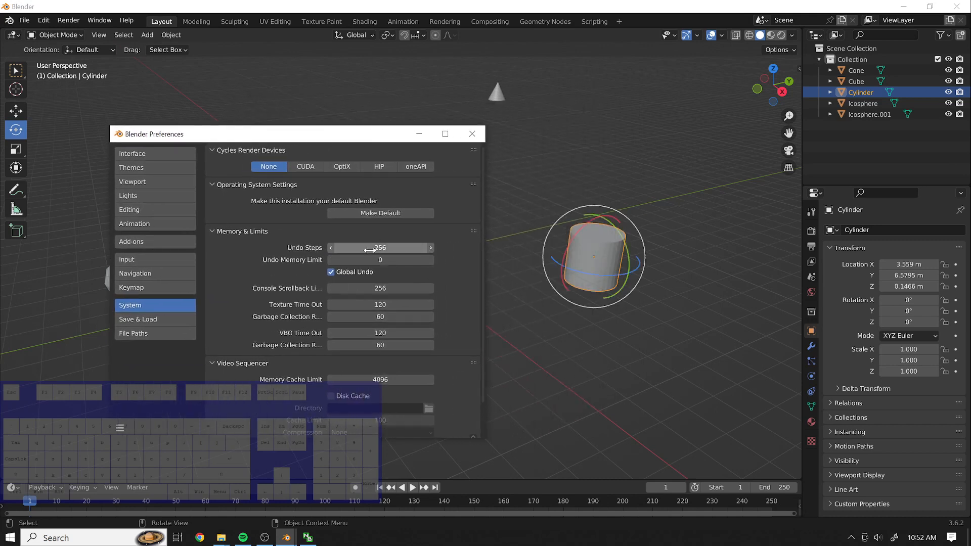
left_click(472, 134)
- Move the cylinder freely to about X 2.63 m, Y 4.74 m, Z -0.01 m
key("g")
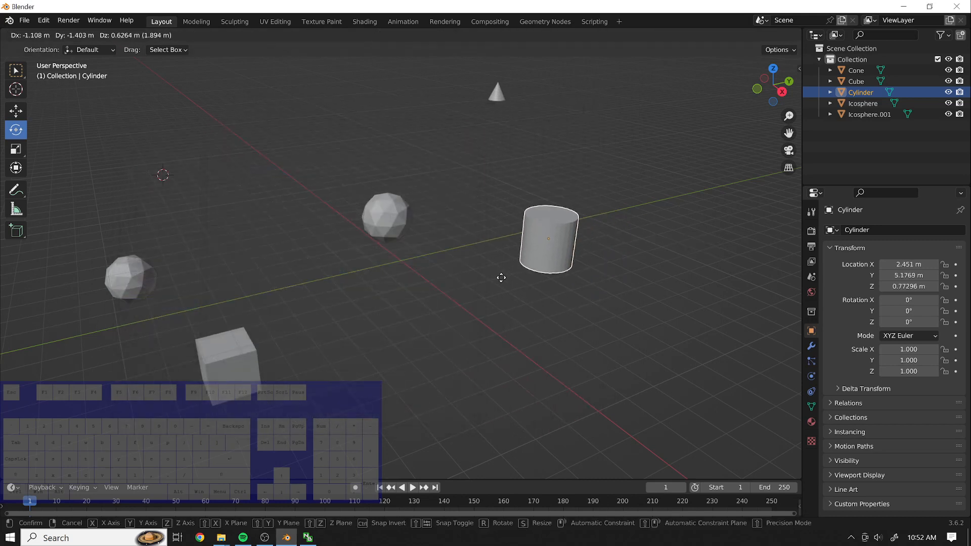
left_click(494, 304)
mouse_move(609, 231)
middle_mouse_down()
mouse_move(563, 210)
mouse_move(436, 207)
mouse_move(403, 219)
mouse_move(602, 217)
mouse_move(600, 262)
mouse_move(602, 223)
mouse_move(599, 244)
middle_mouse_up()
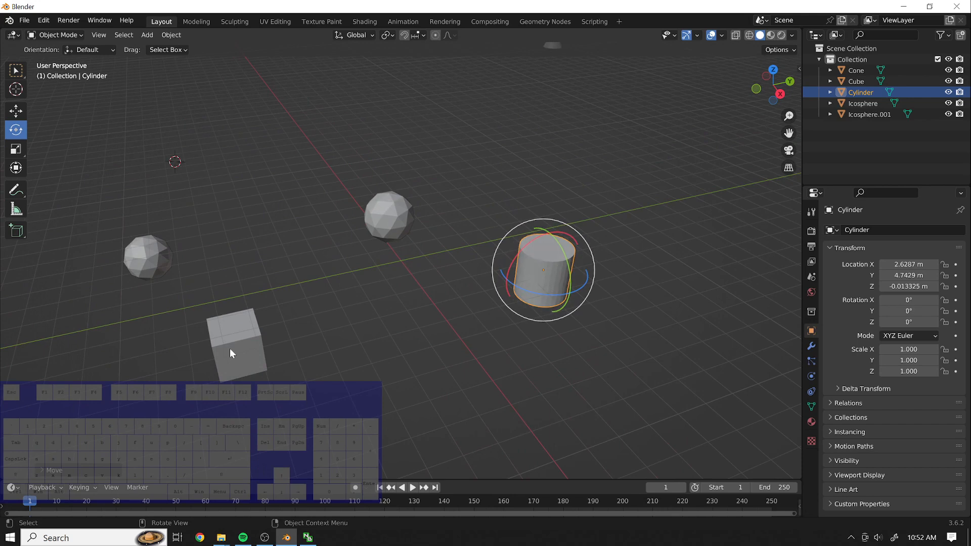
- Scale the cylinder per axis with the Scale tool's handles to about X 1.10, Y 1.09, Z 0.71
left_click(25, 149)
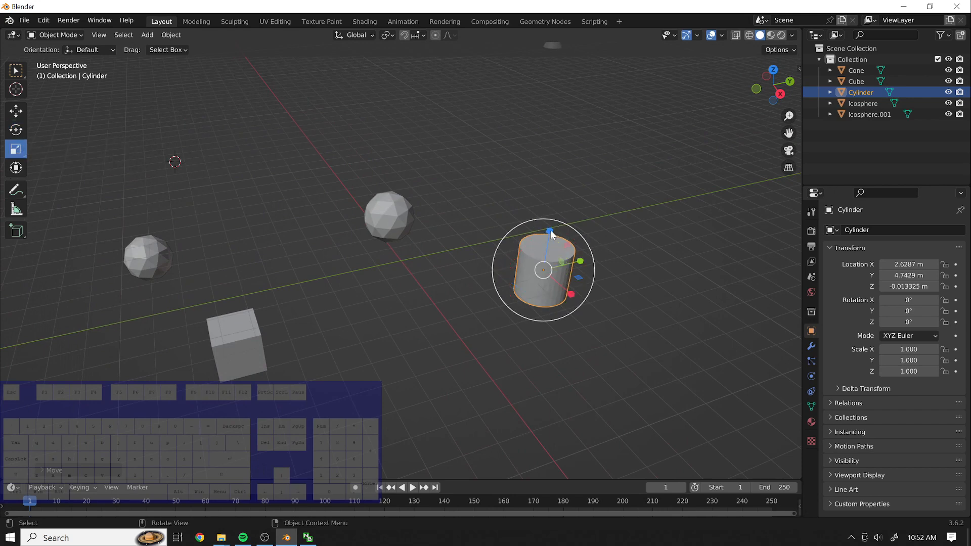
left_click_drag(550, 230, 579, 260)
key("Escape")
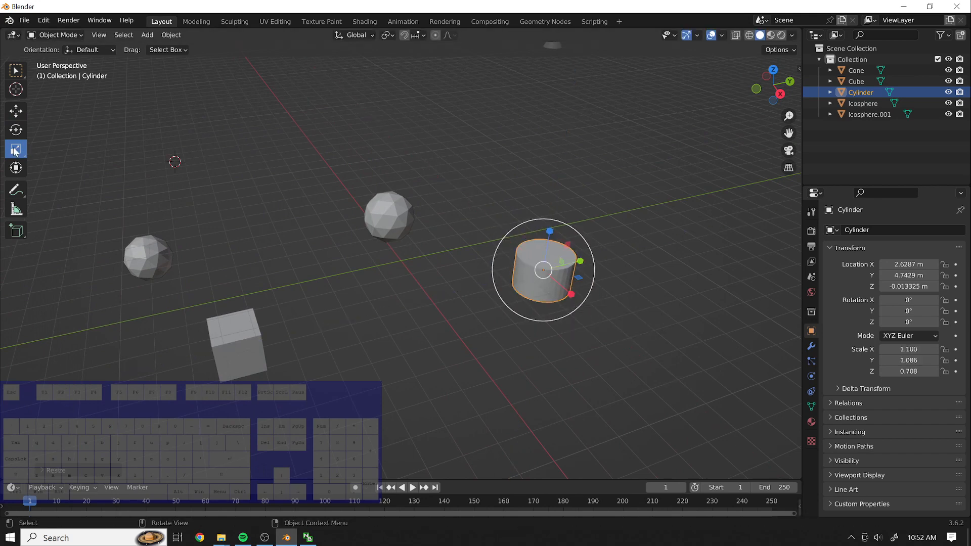
- Scale the cylinder with an axis constraint, trying X and Z before settling on Y at a scale of about 1.30
key("s")
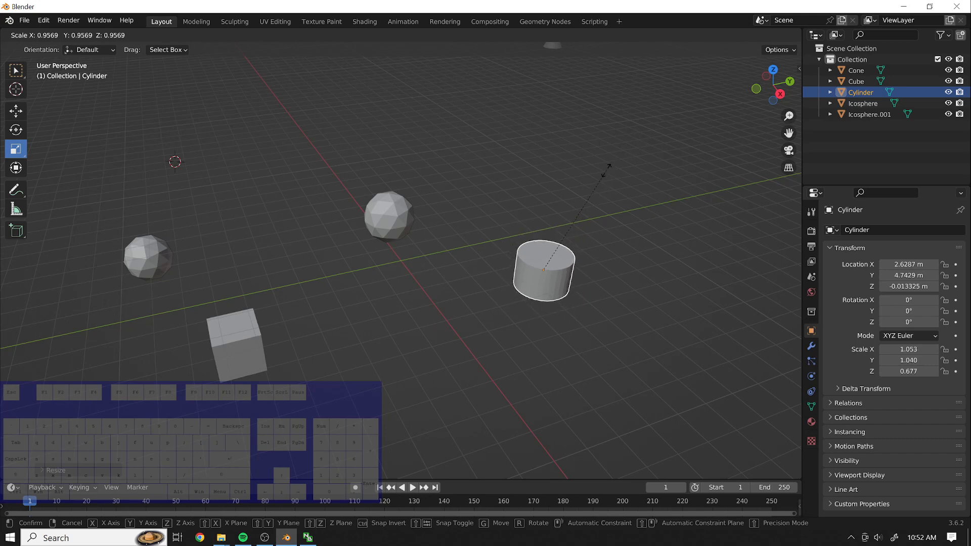
key("x")
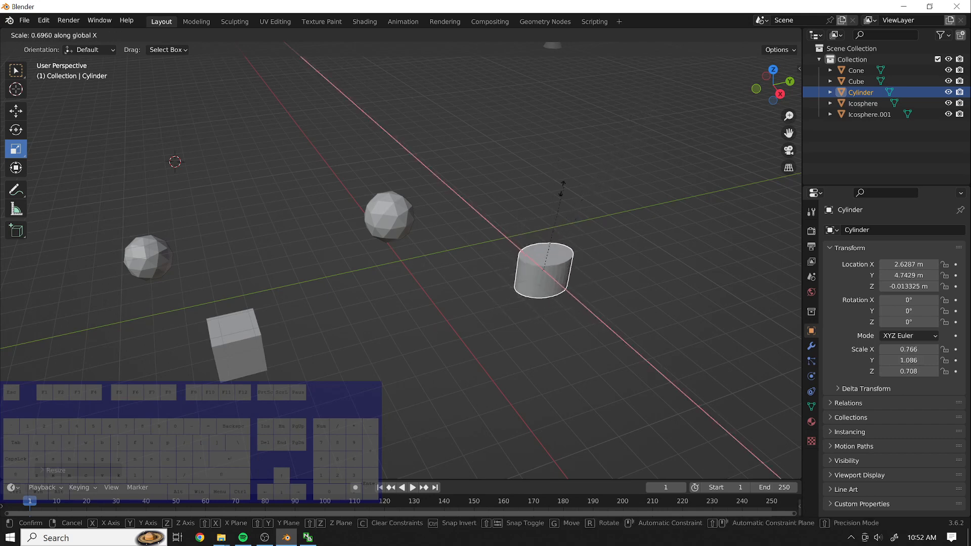
key("z")
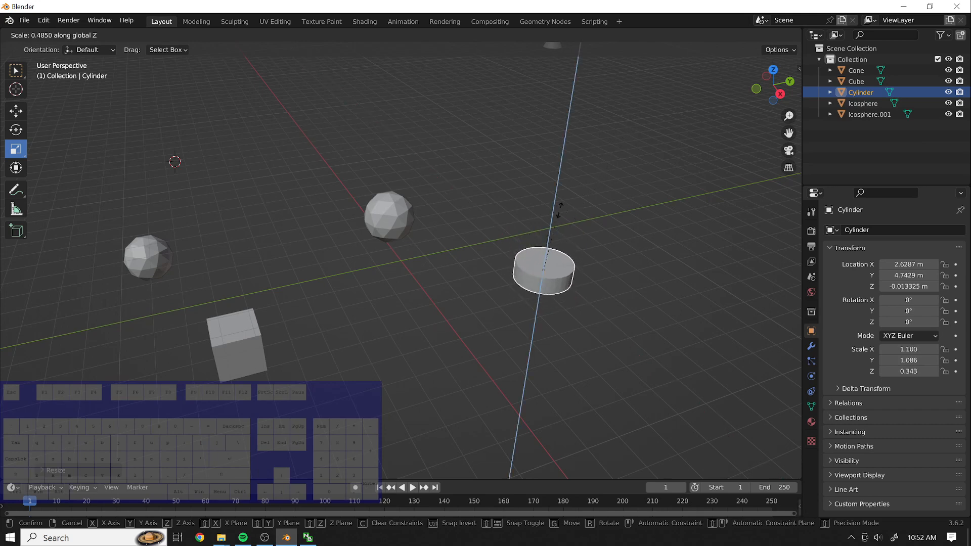
key("y")
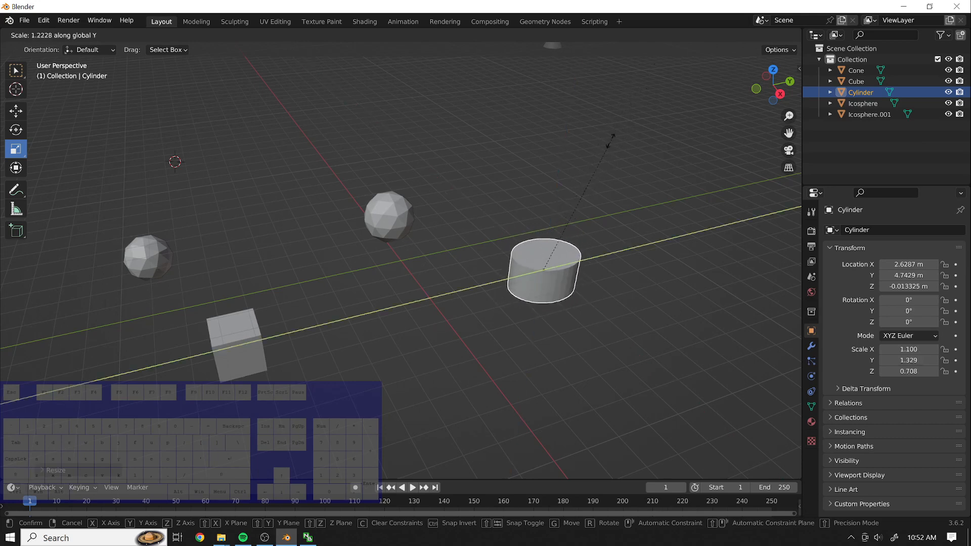
left_click(613, 141)
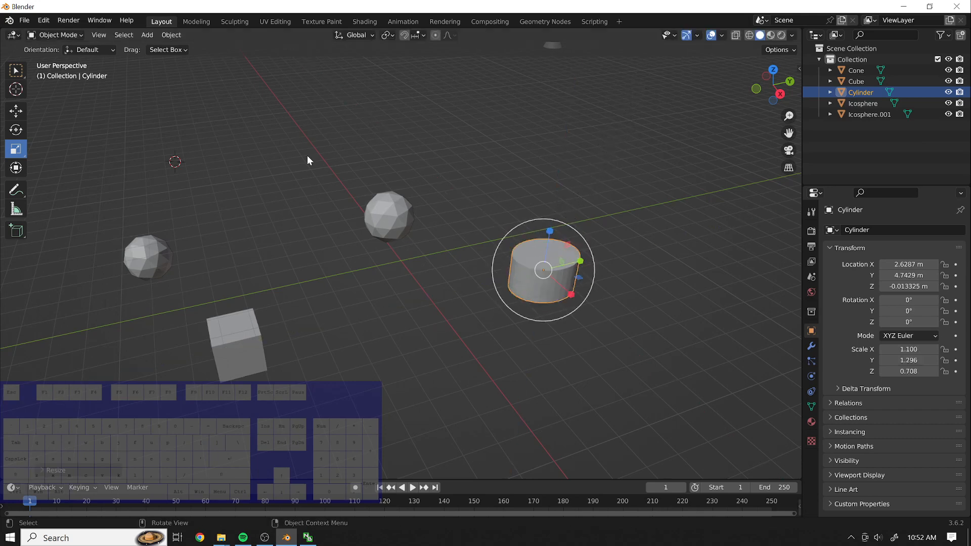
- Move the cylinder with the combined Transform tool along Z to about 1.76 m and along X to about 4.24 m
left_click(15, 168)
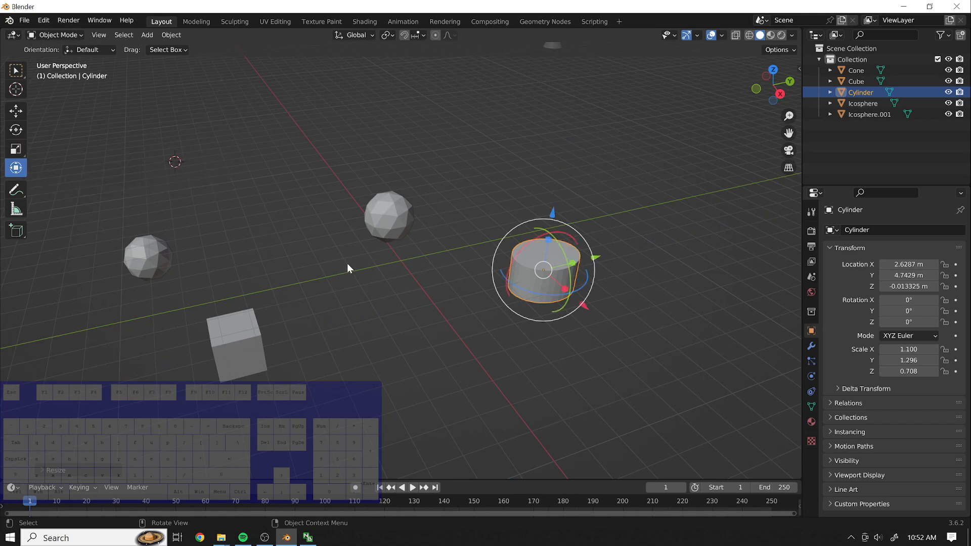
middle_click_drag(348, 268, 504, 201)
left_click_drag(527, 179, 526, 136)
left_click_drag(586, 214, 626, 222)
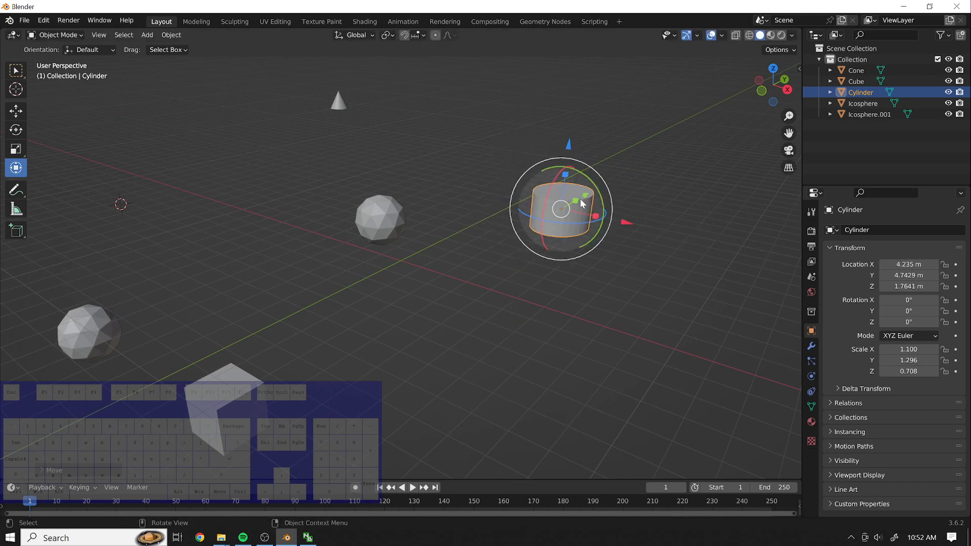
- Scale the cylinder along Y to about 1.77 and rotate it about Z to about -46°, leaving it deselected
left_click_drag(586, 195, 471, 216)
left_click(629, 151)
middle_click_drag(629, 152, 607, 183)
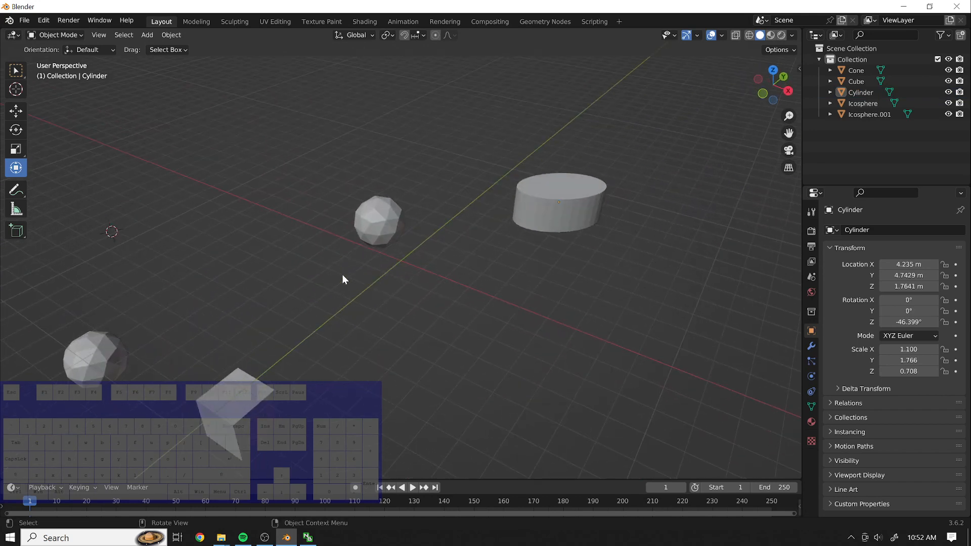